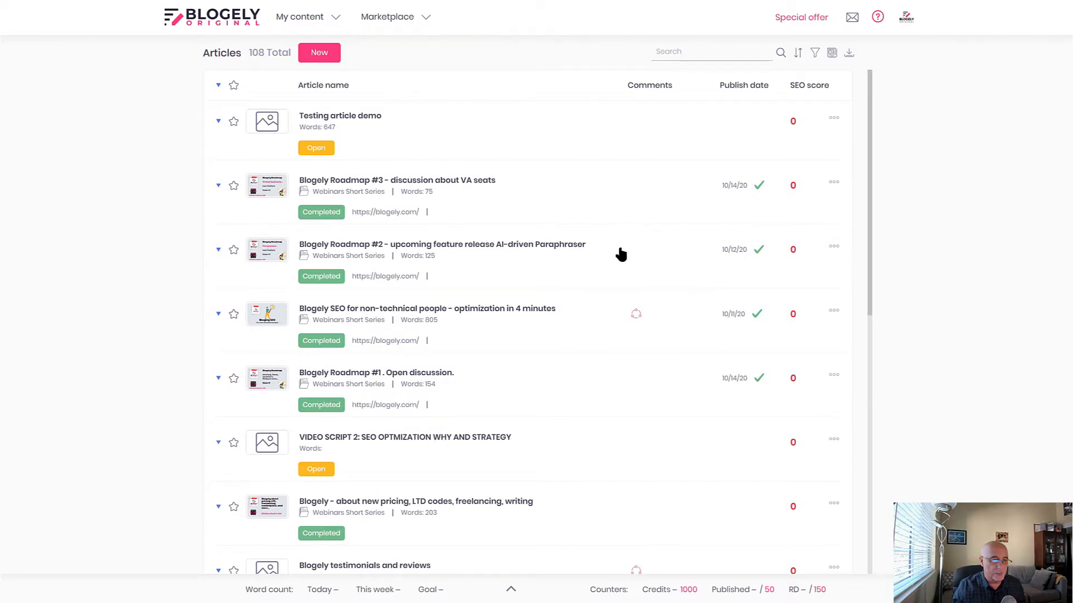
Preview the articles in the card layout and return to the list layout
click(831, 53)
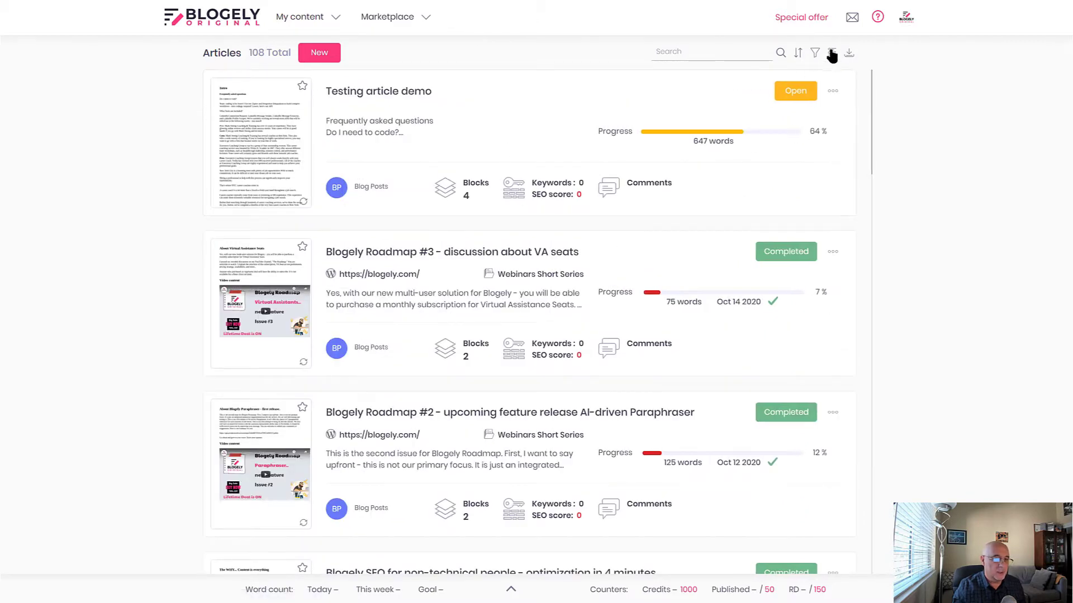
click(831, 53)
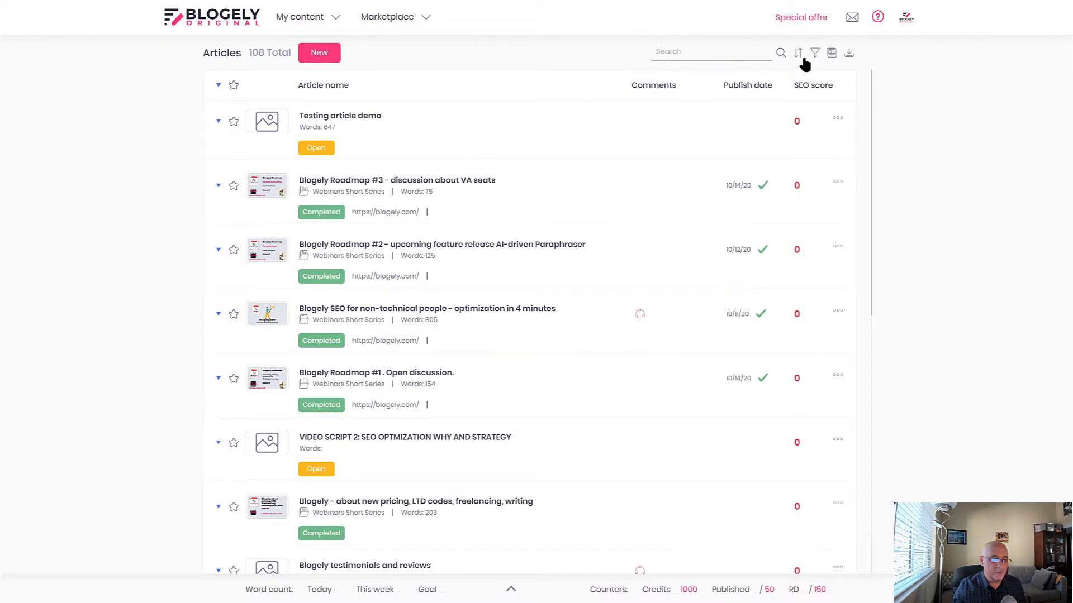
Search the articles for "test" and clear the search
click(685, 56)
text(test)
key(Return)
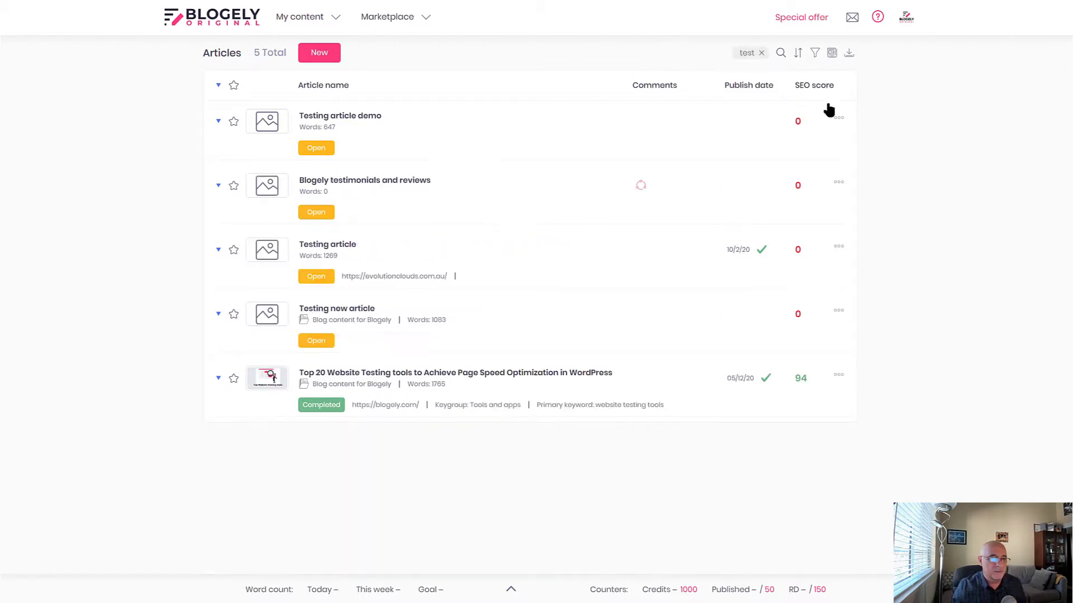
click(761, 54)
Review the sorting and filtering options for articles, including the status choices, without applying a filter
click(798, 53)
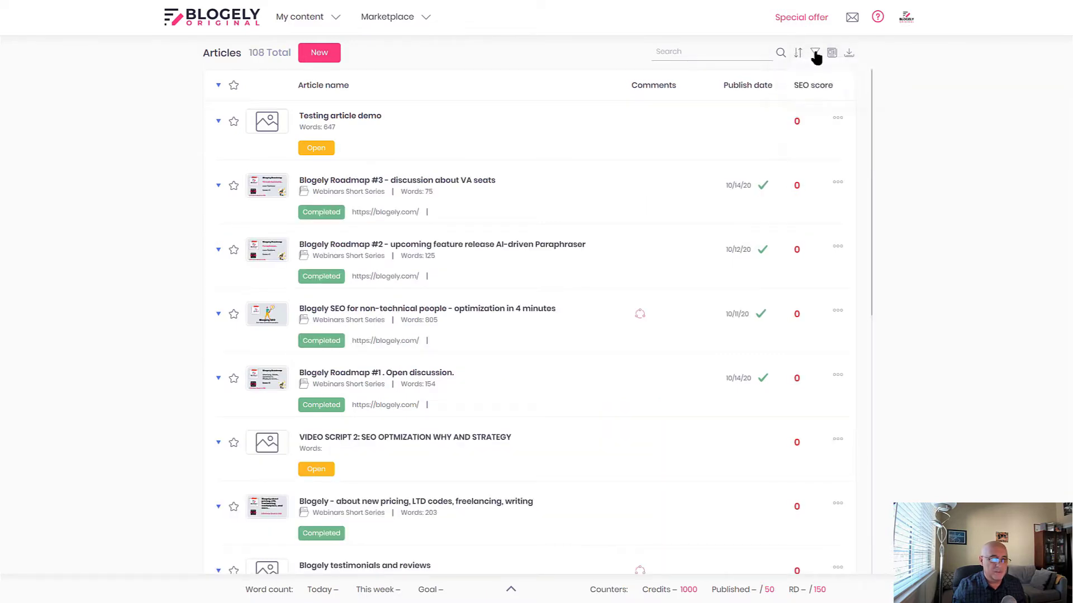
click(815, 52)
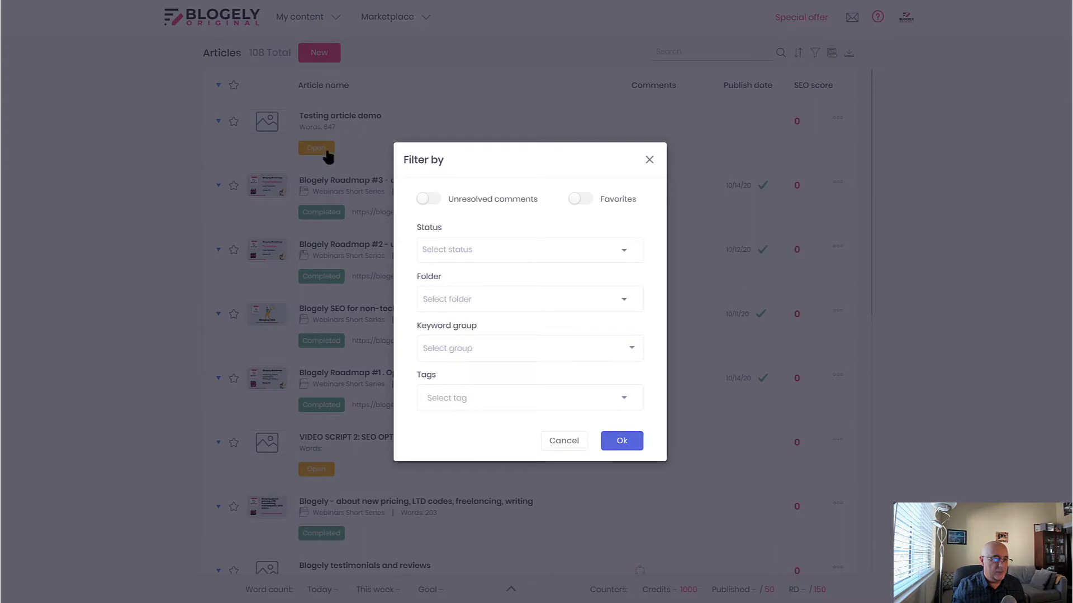
click(595, 258)
click(596, 258)
click(564, 439)
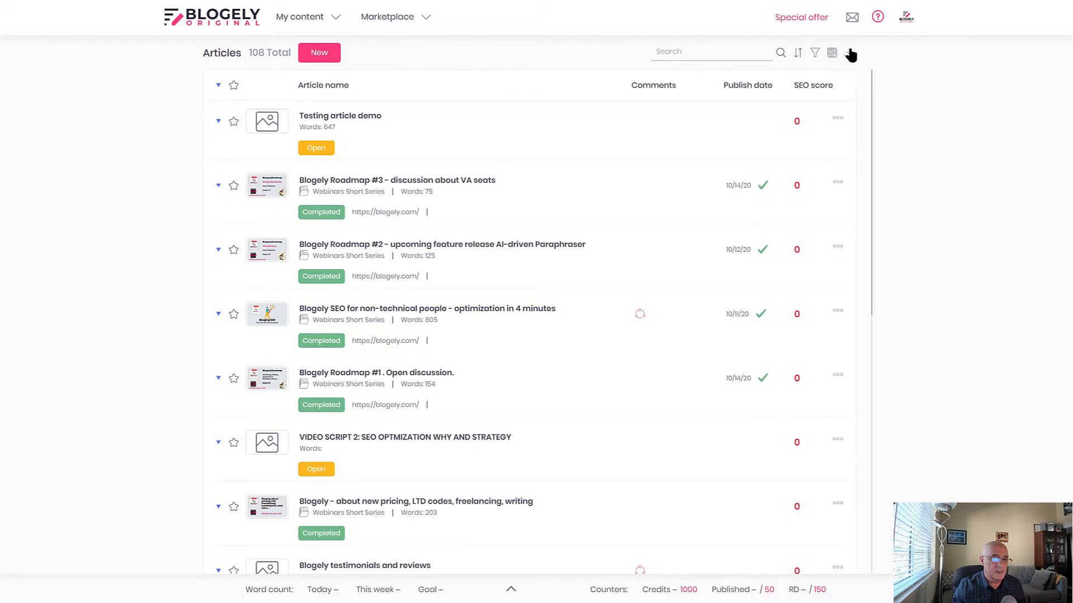
Switch to the TEST Emarketing document in Google Docs and examine its headings, bulleted and numbered lists, and images
click(849, 53)
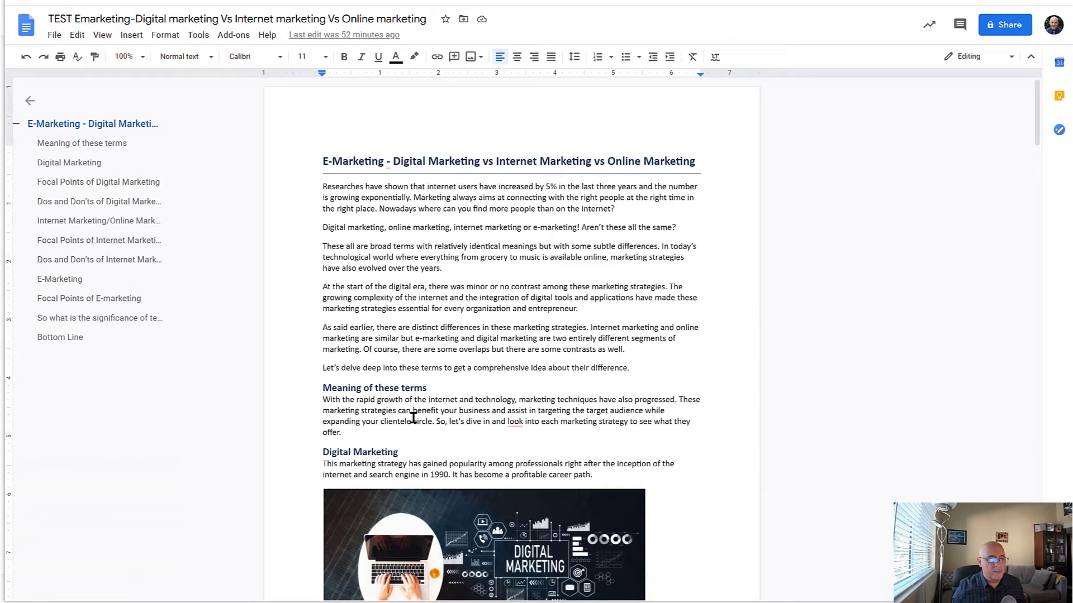
scroll(456, 413, down, 1)
scroll(456, 412, down, 12)
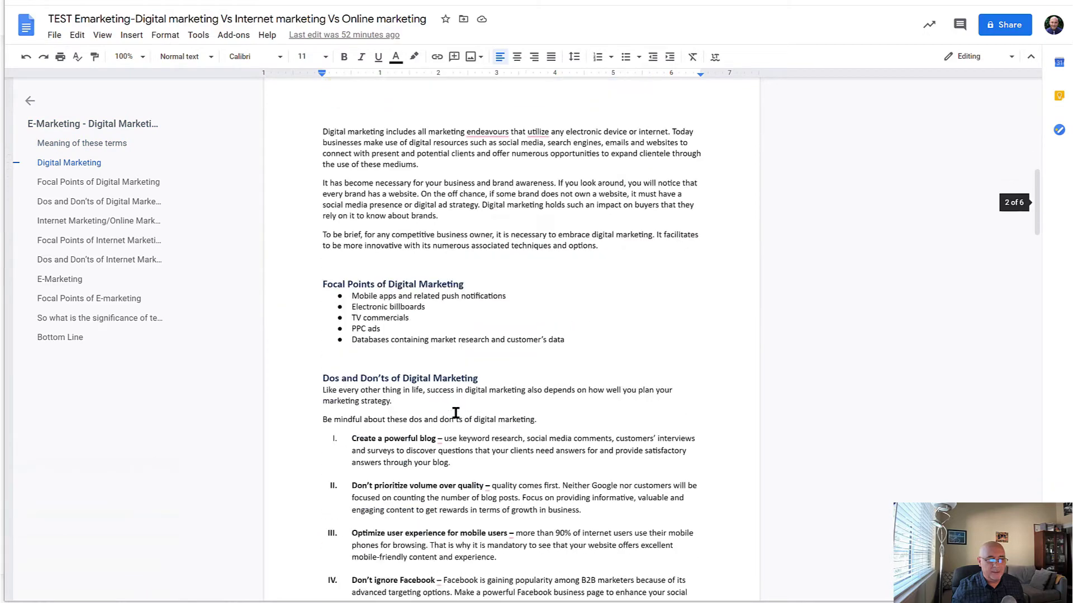
scroll(456, 412, down, 14)
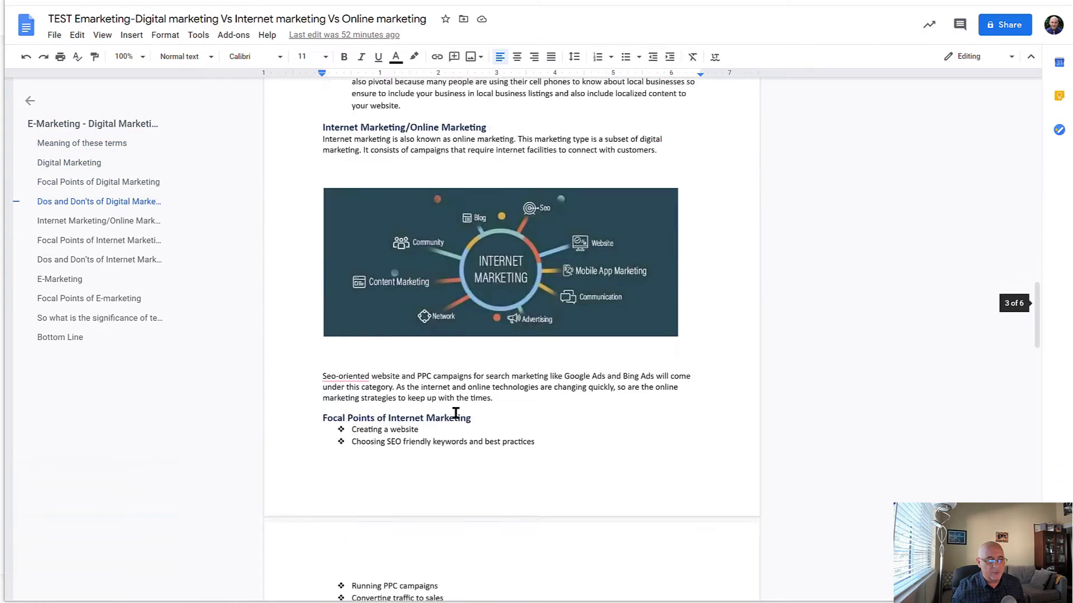
scroll(456, 412, down, 3)
click(453, 241)
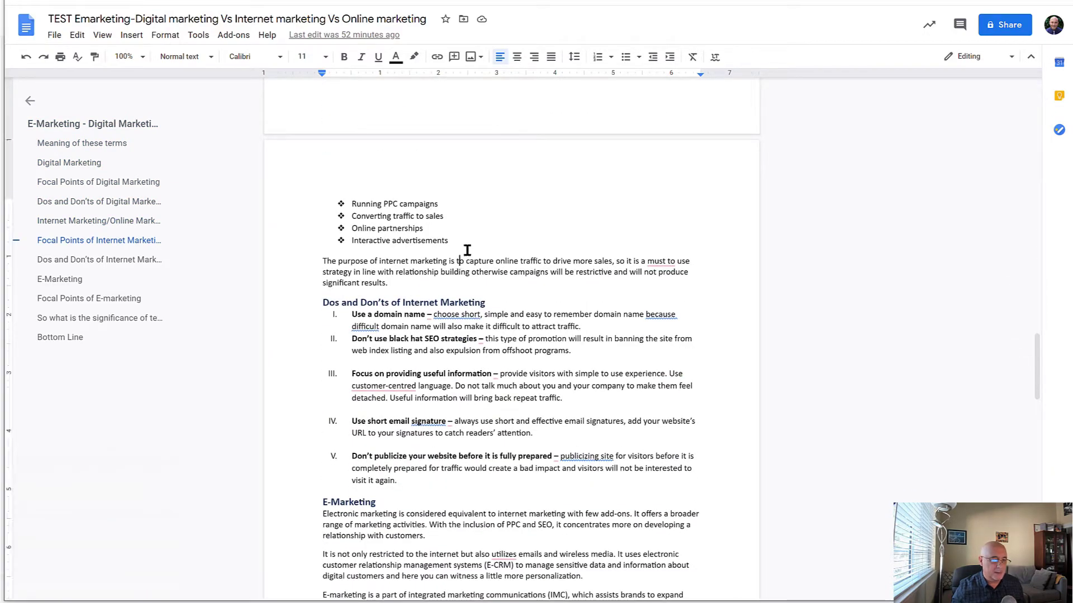
drag(377, 210, 311, 187)
scroll(470, 335, down, 5)
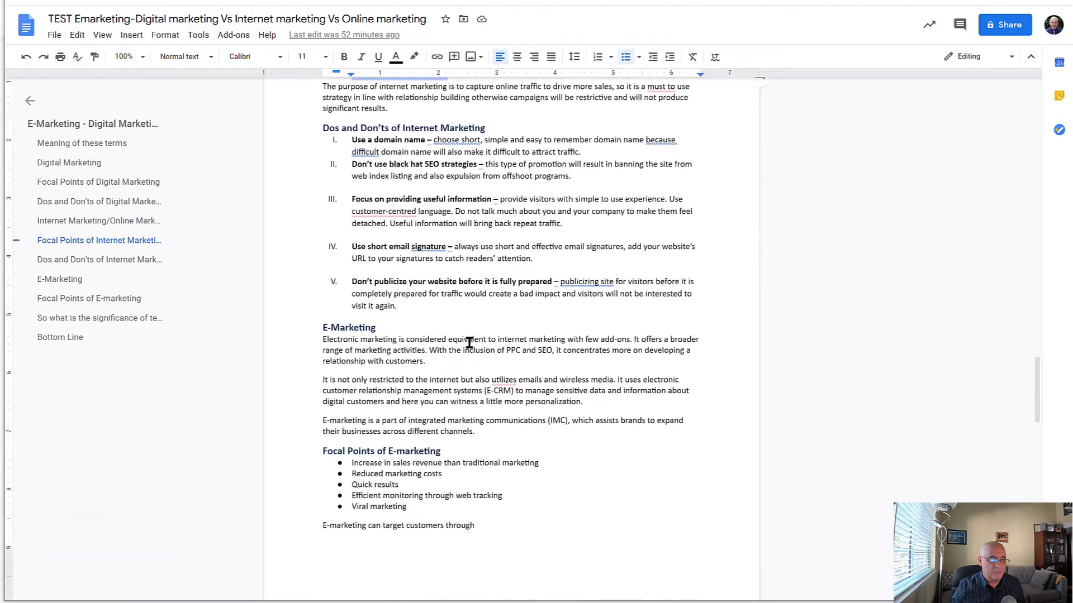
click(470, 336)
scroll(470, 341, down, 6)
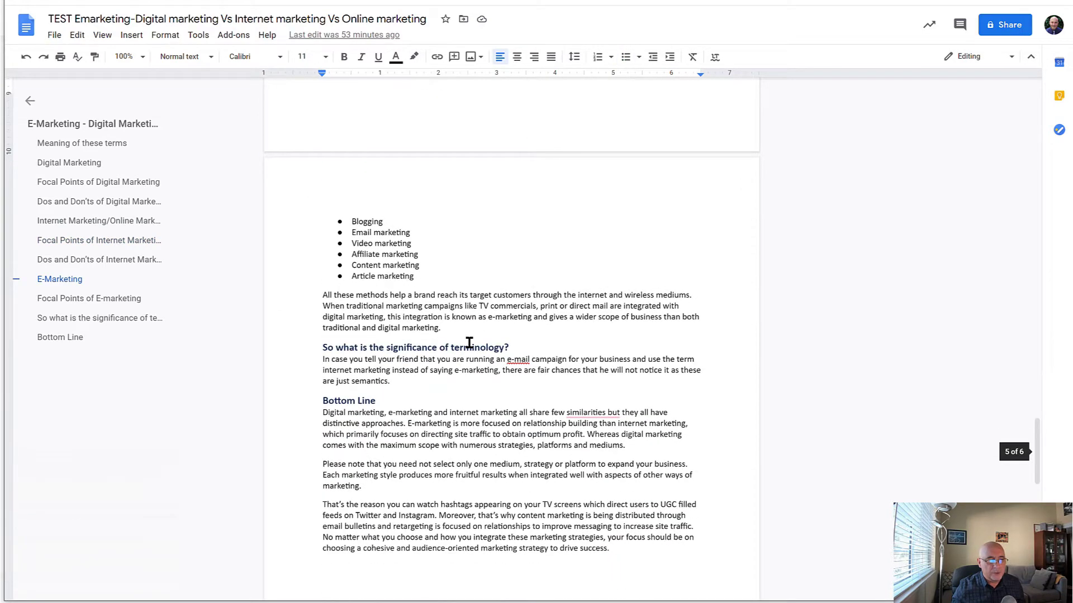
click(438, 348)
scroll(533, 349, up, 6)
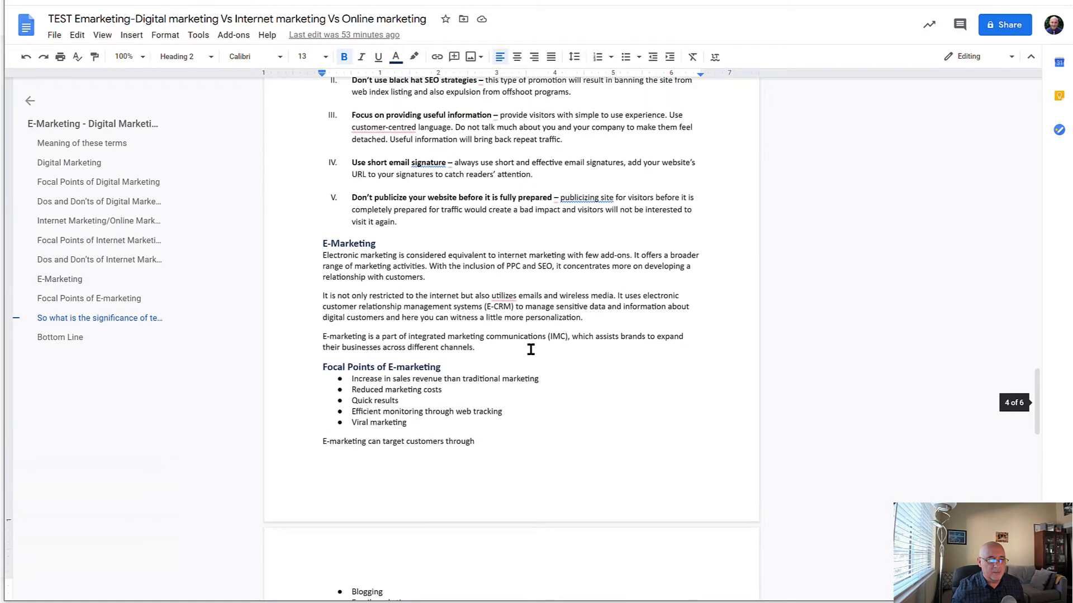
scroll(530, 350, up, 10)
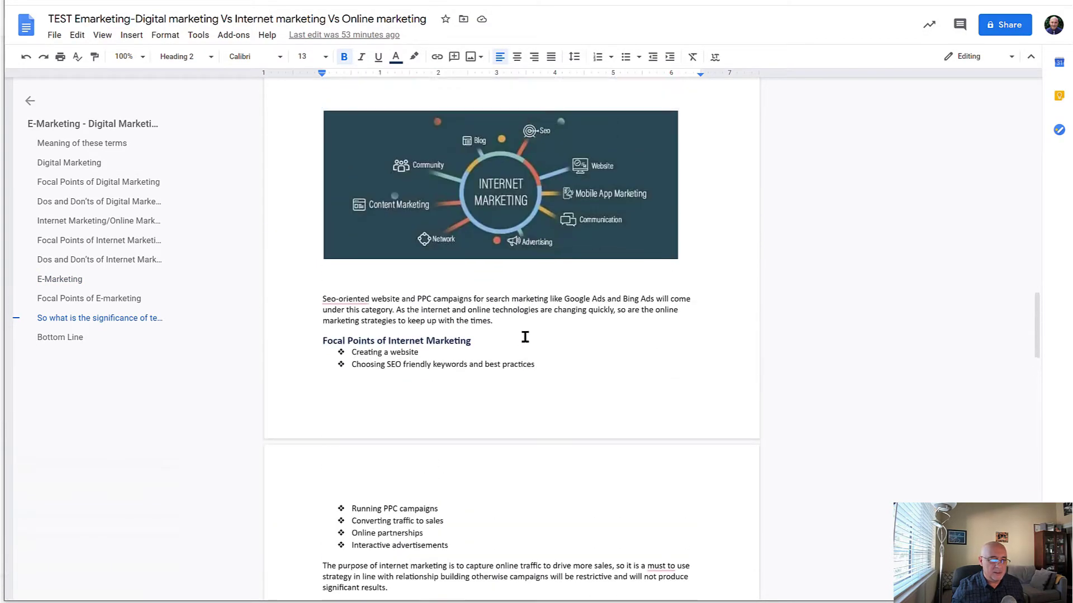
scroll(519, 344, up, 5)
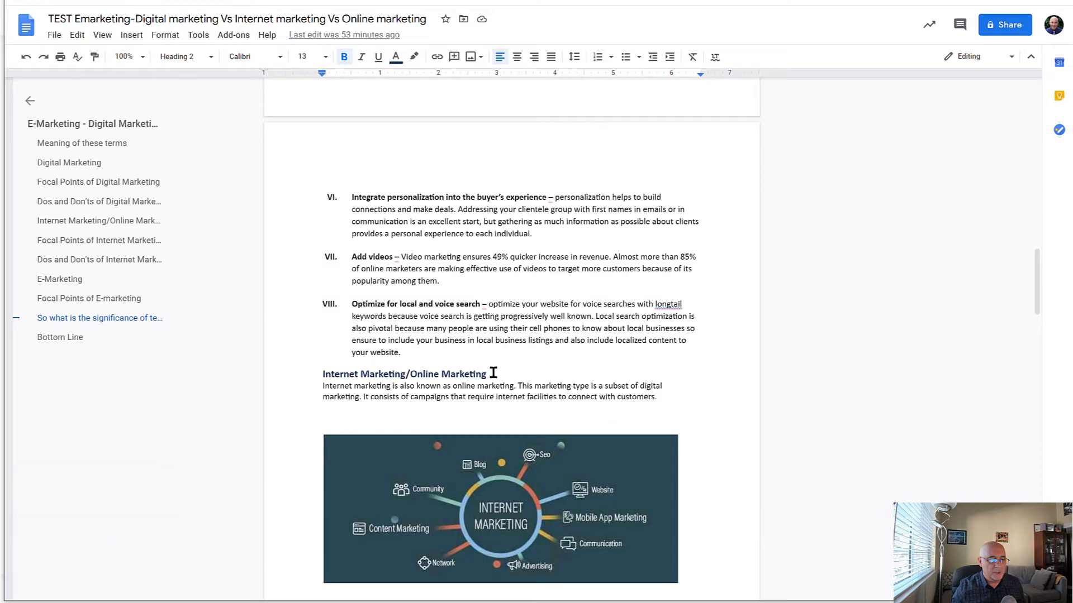
Check which paragraph style is applied to the "Internet Marketing/Online Marketing" heading
drag(492, 374, 318, 375)
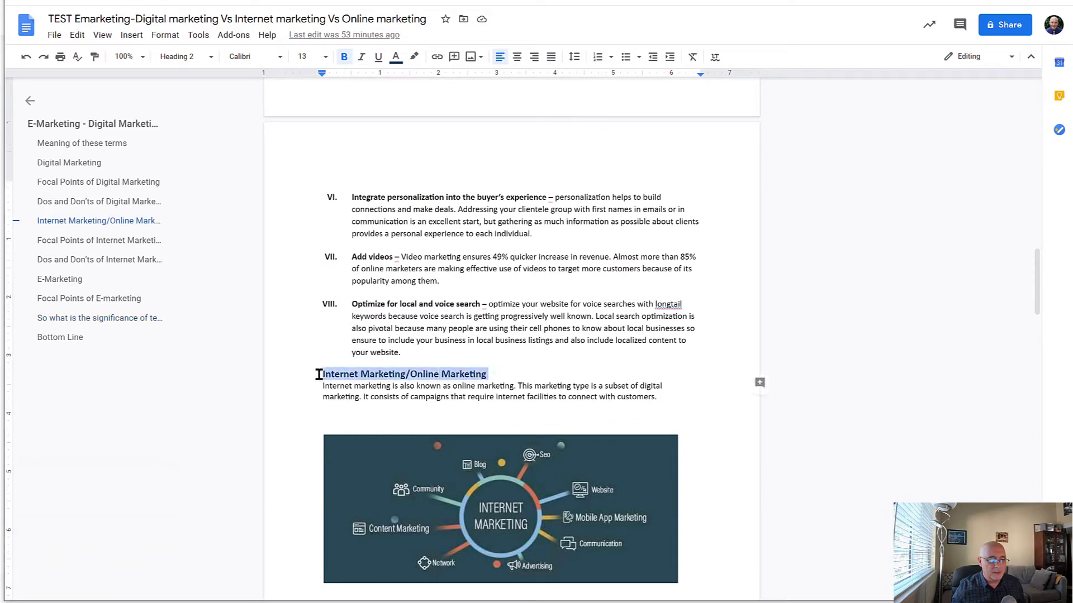
click(190, 57)
mouse_move(218, 237)
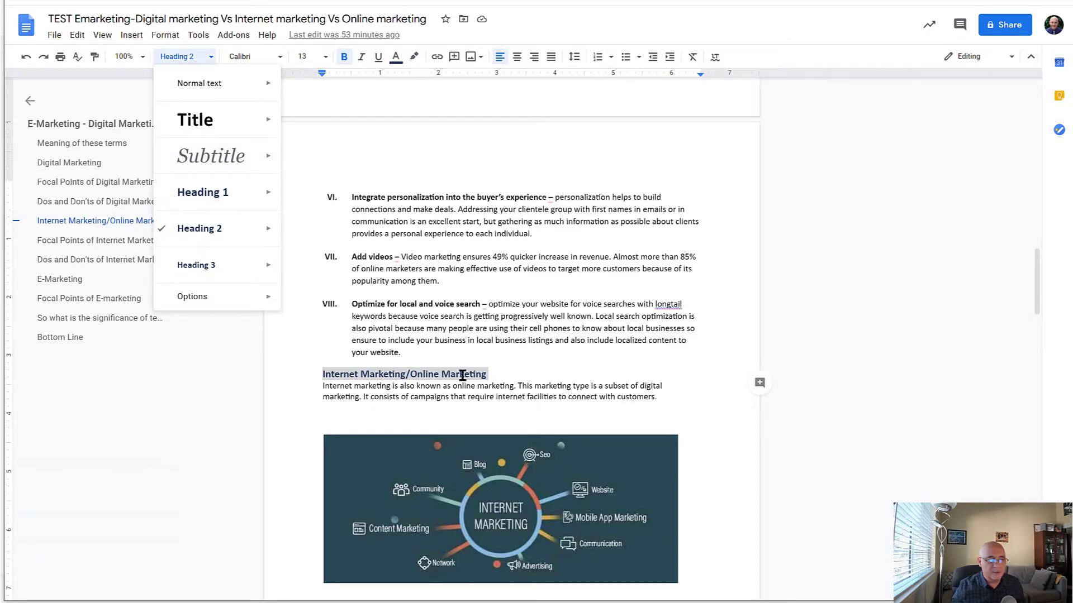
click(479, 333)
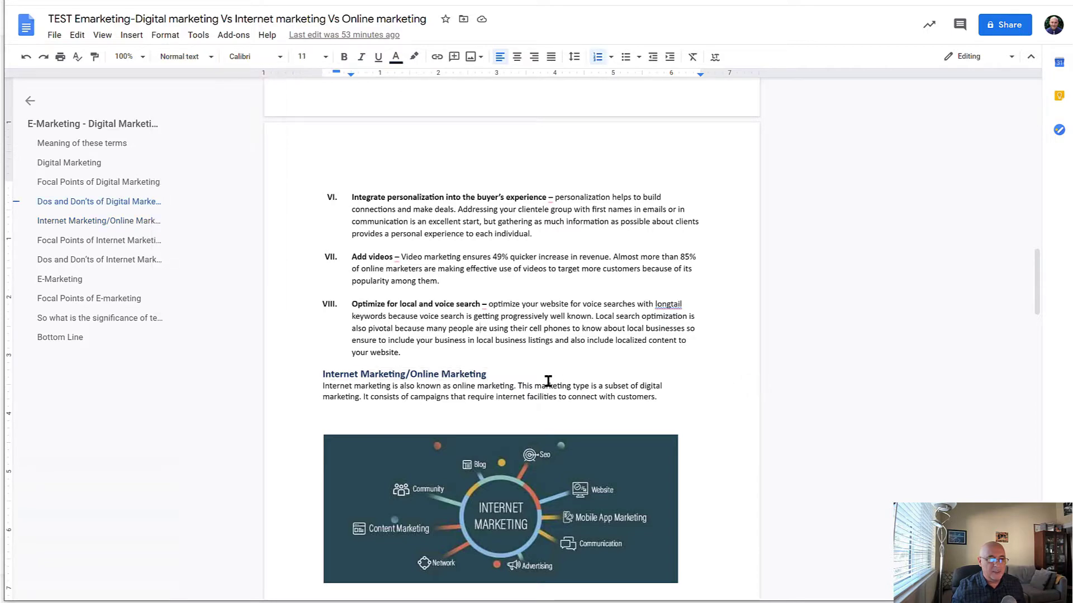
Examine the document from the Internet Marketing section and its image through to the Bottom Line section
scroll(547, 380, down, 3)
click(399, 196)
scroll(447, 282, down, 3)
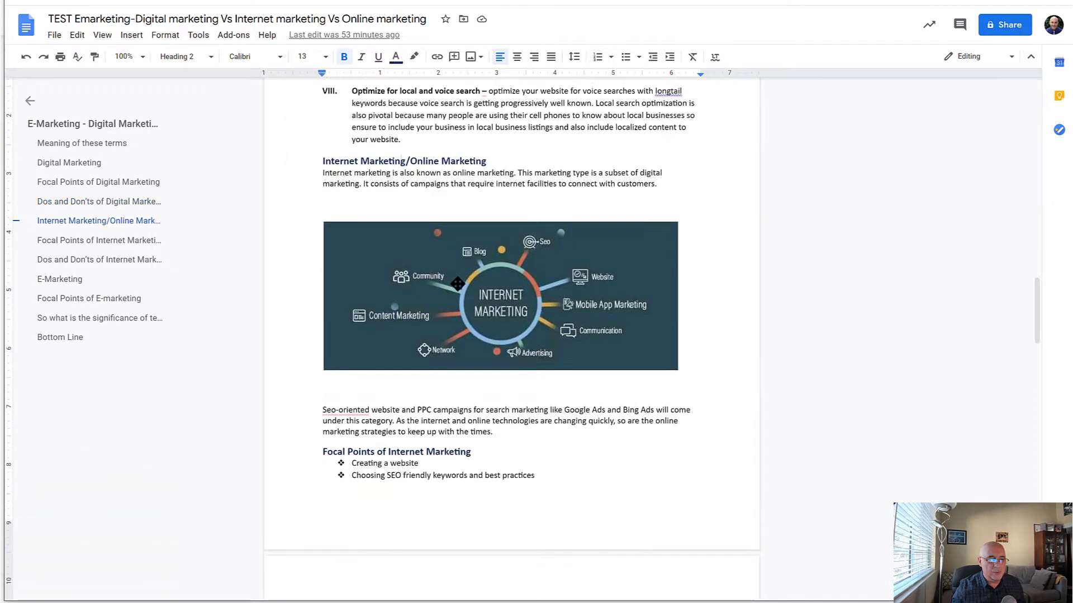
click(415, 305)
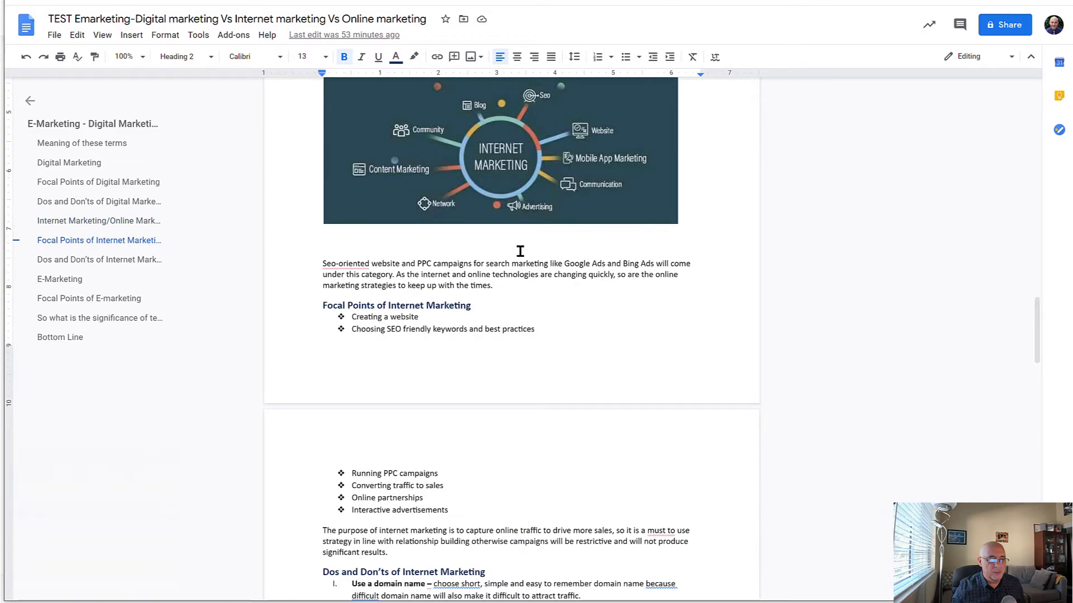
scroll(503, 223, up, 3)
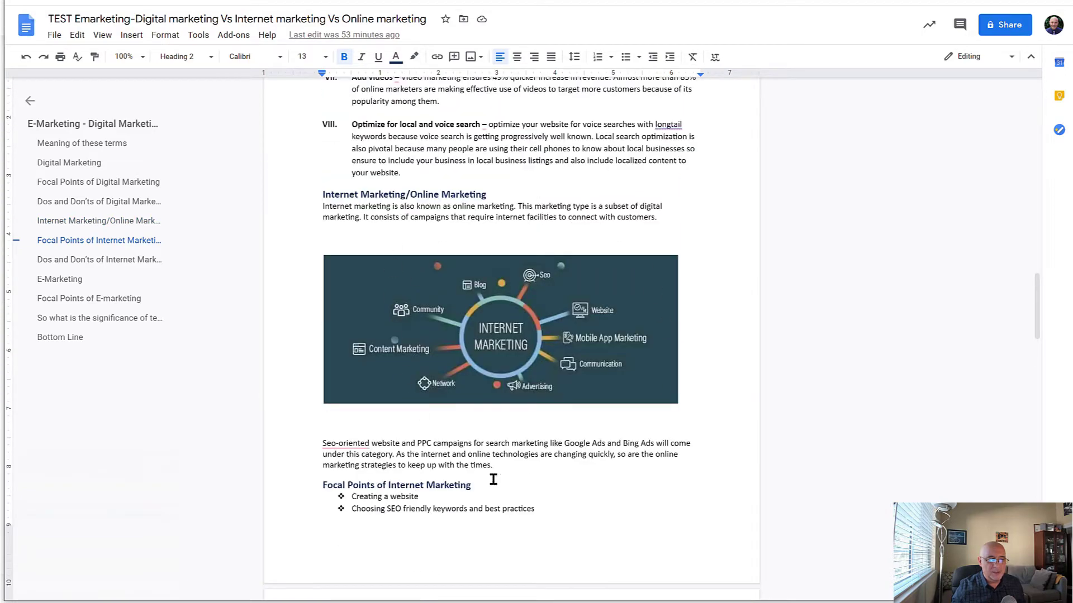
scroll(541, 436, down, 18)
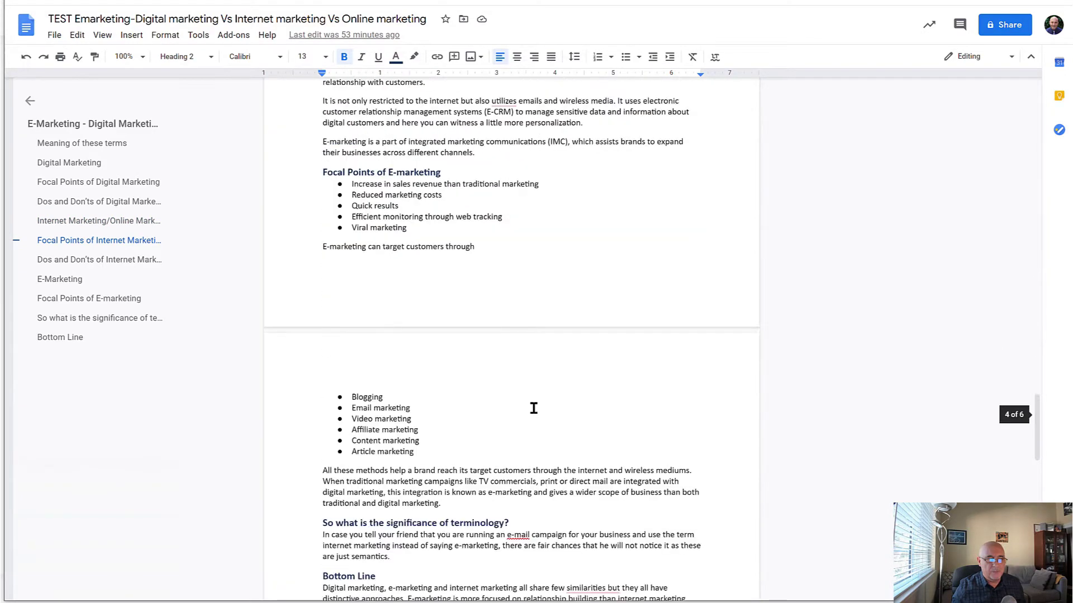
scroll(533, 408, down, 4)
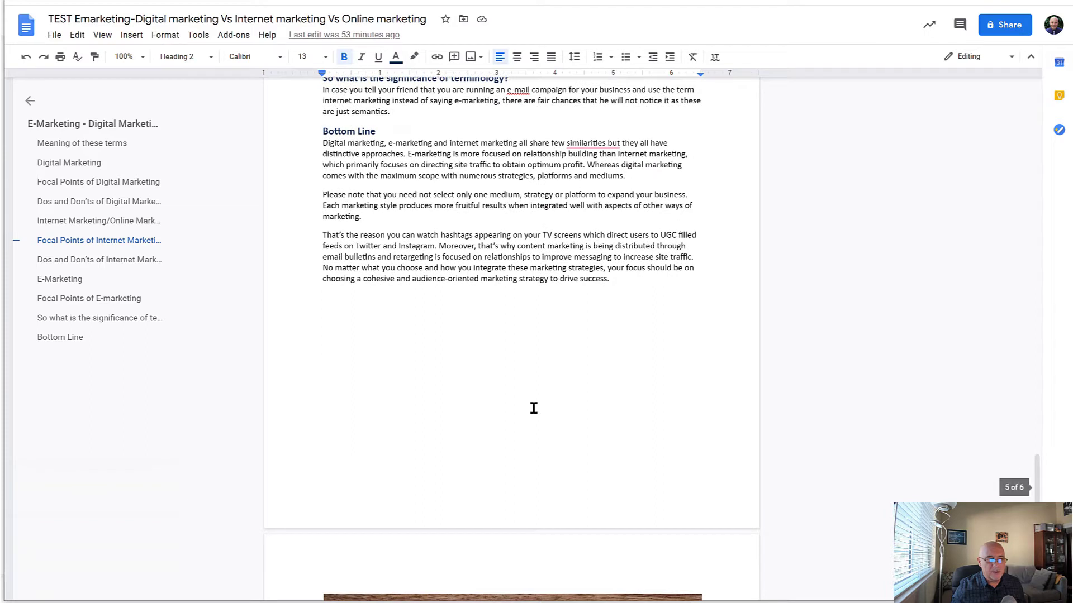
click(528, 315)
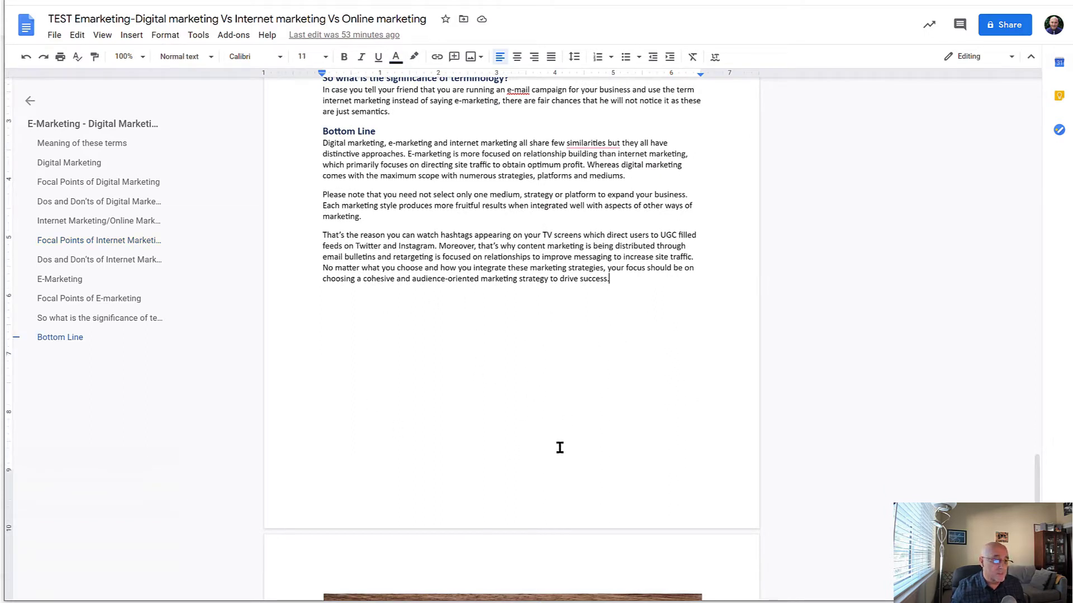
Scale down the DIGITAL MARKETING letter-tile image on the document's last page
scroll(498, 359, down, 5)
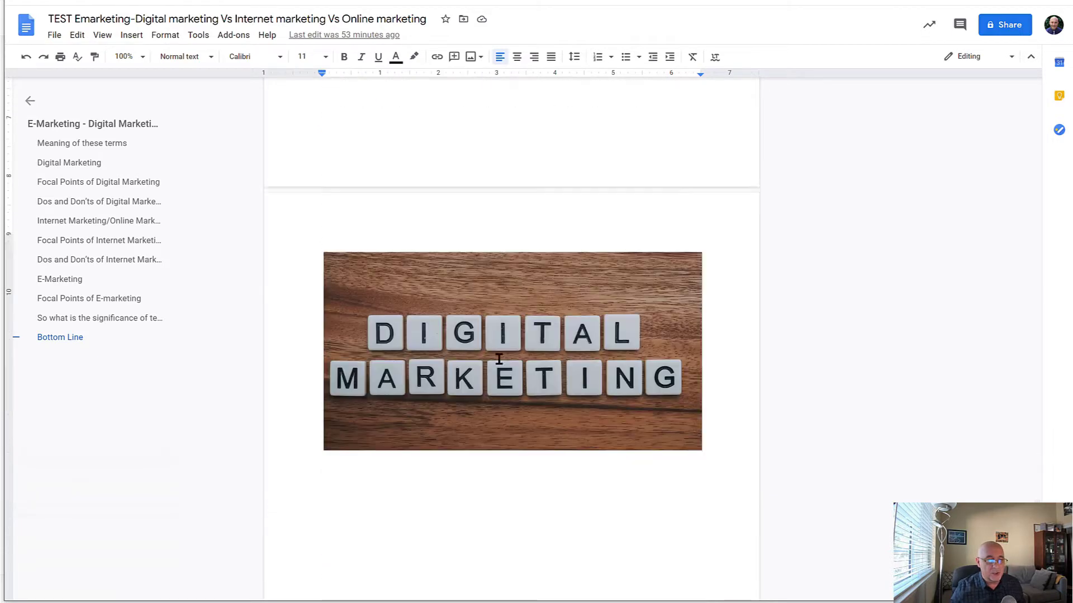
scroll(498, 360, down, 2)
click(575, 334)
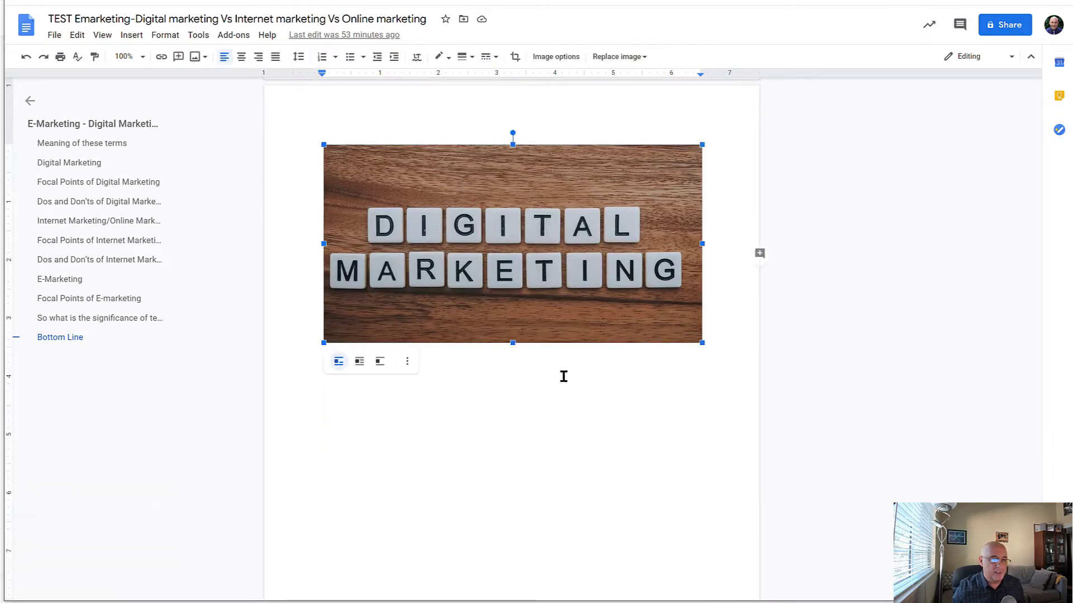
drag(702, 342, 648, 315)
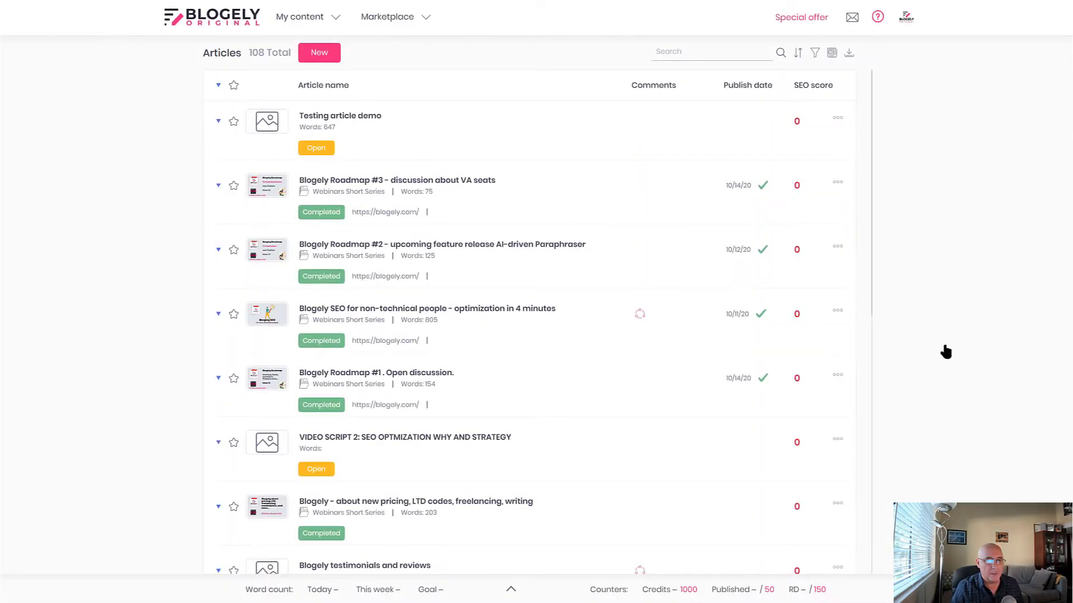
In Blogely, start an article import, review the Blog URL and HTML file sources, and choose Google Doc as the source
click(846, 55)
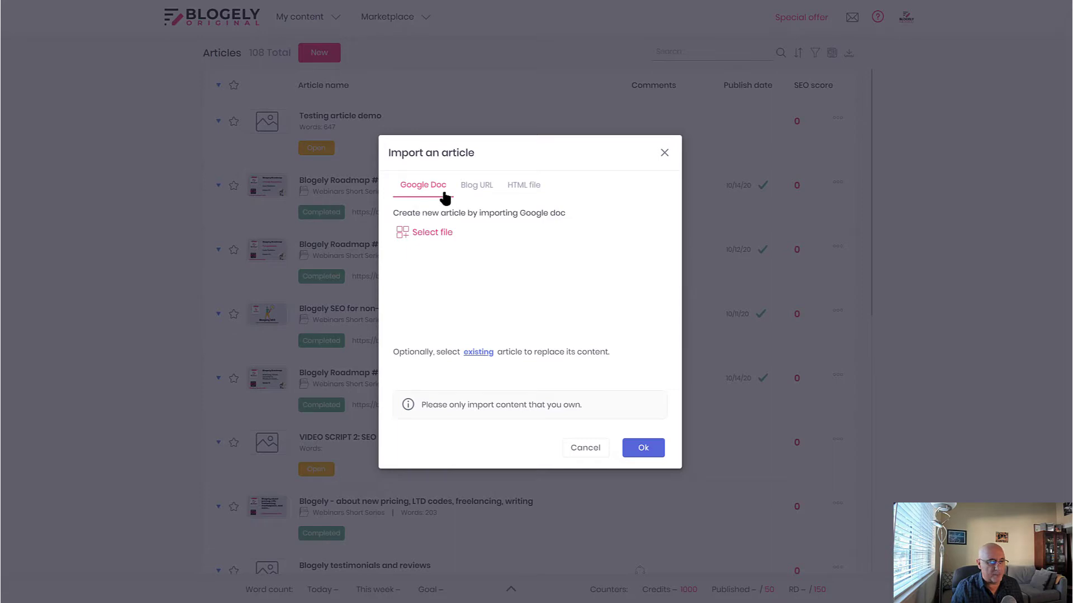
click(481, 191)
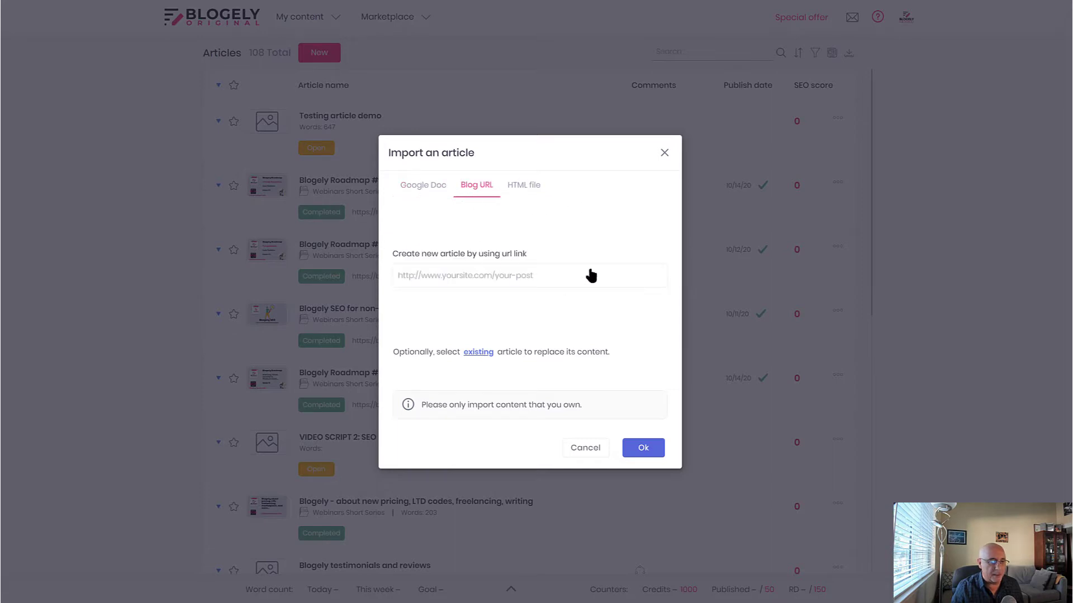
click(530, 192)
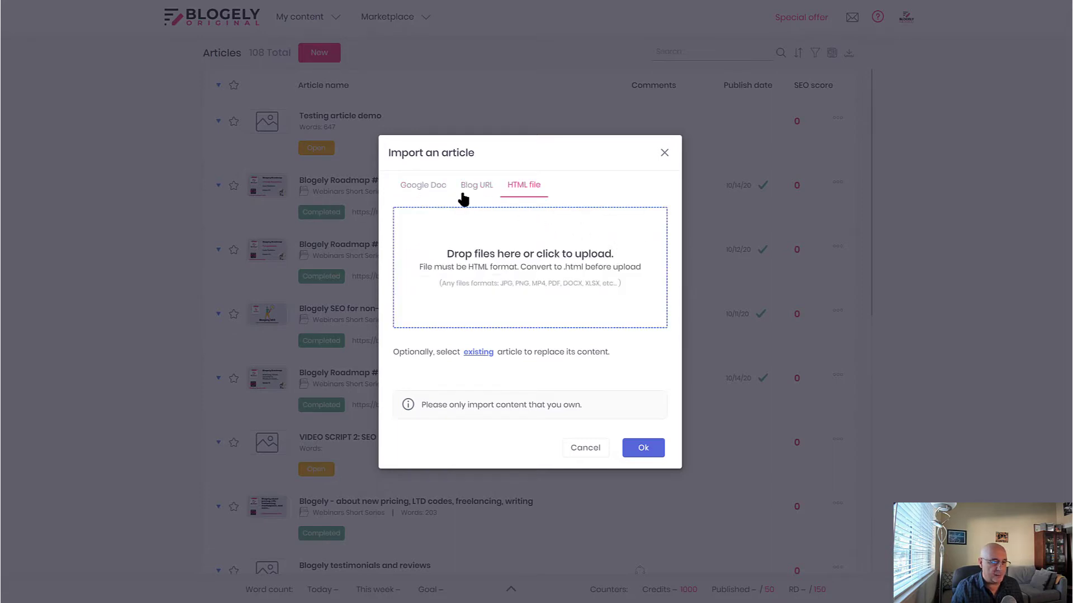
click(434, 189)
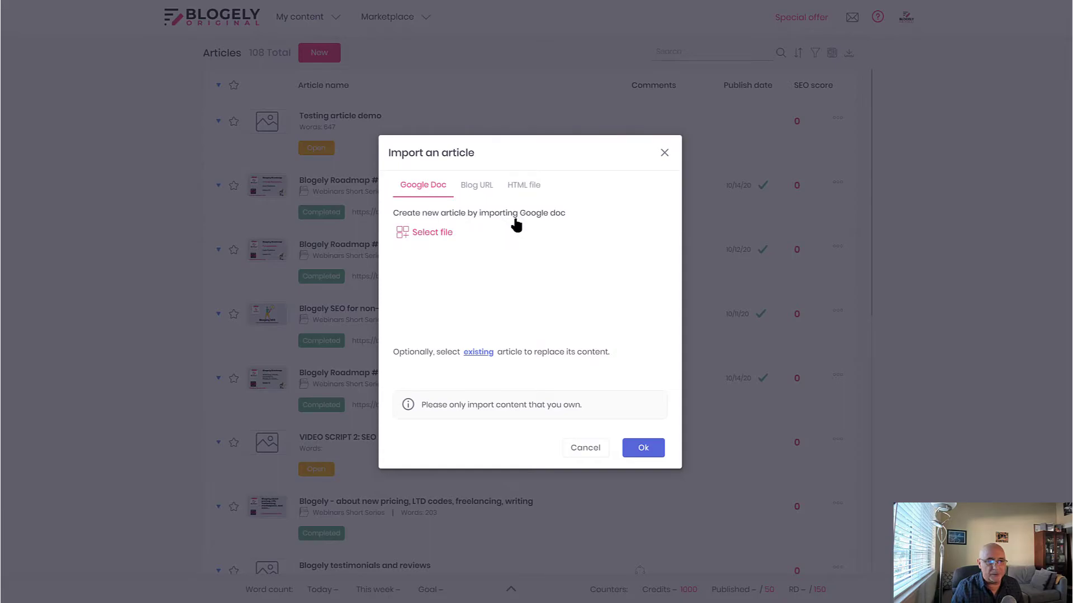
Import the Google Doc "TEST Emarketing-Digital marketing Vs Internet marketing Vs Online marketing" as a new article
click(408, 233)
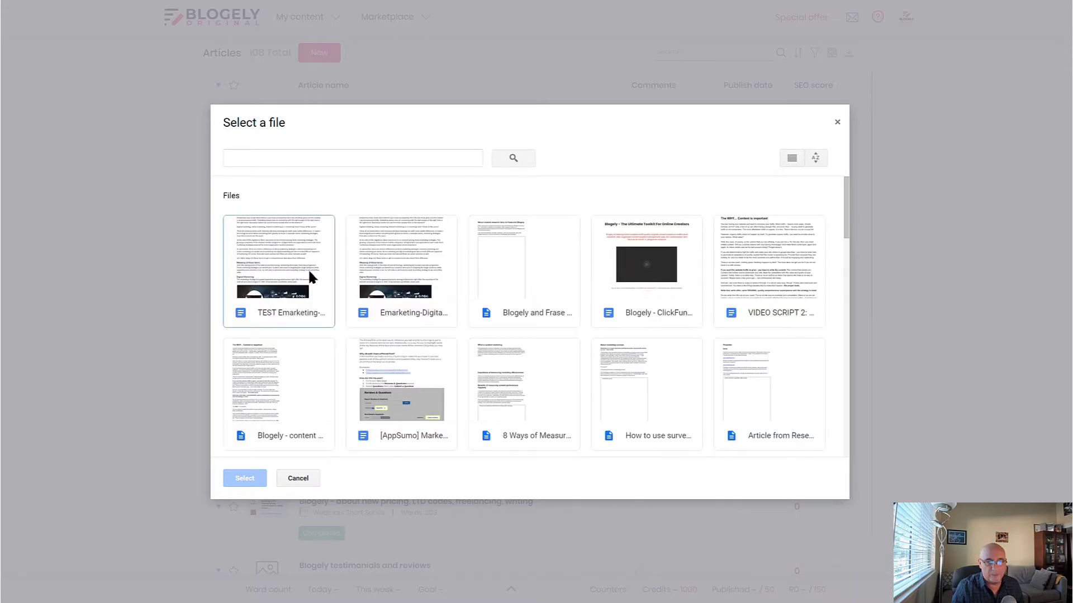
click(288, 249)
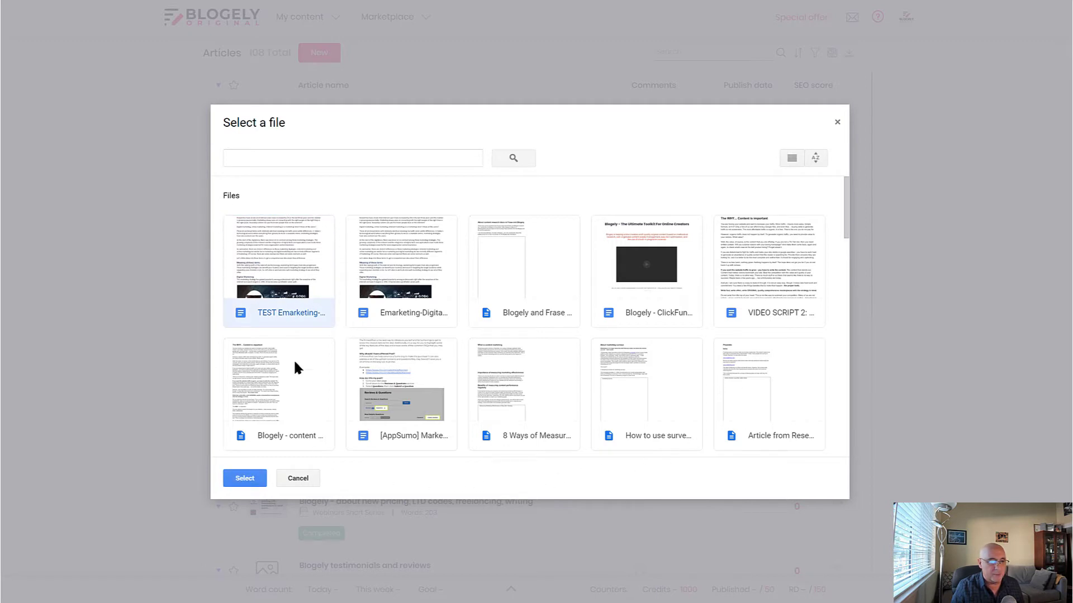
click(243, 478)
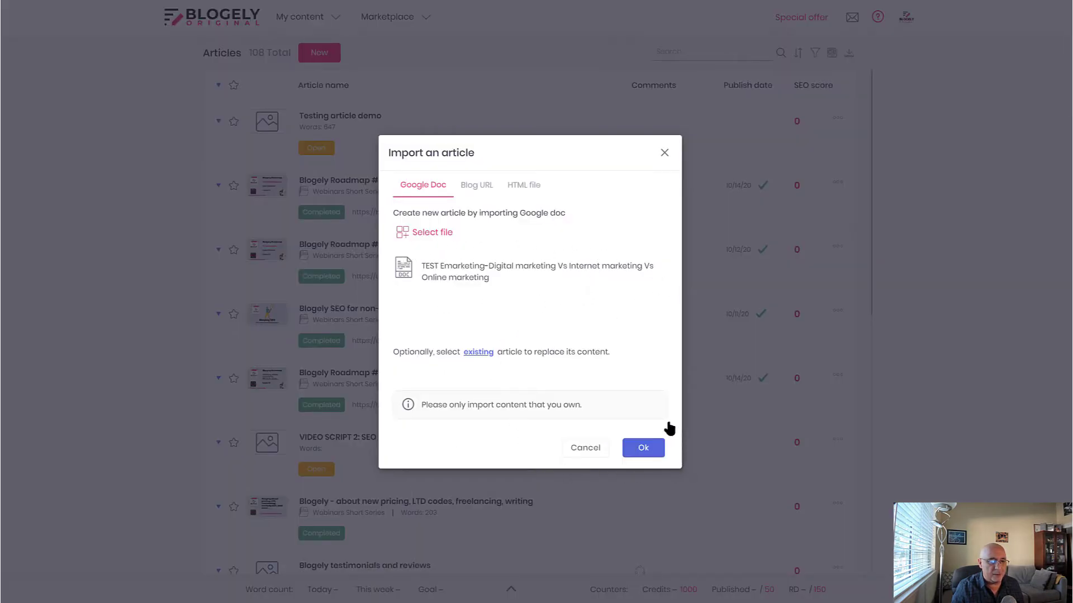
click(643, 460)
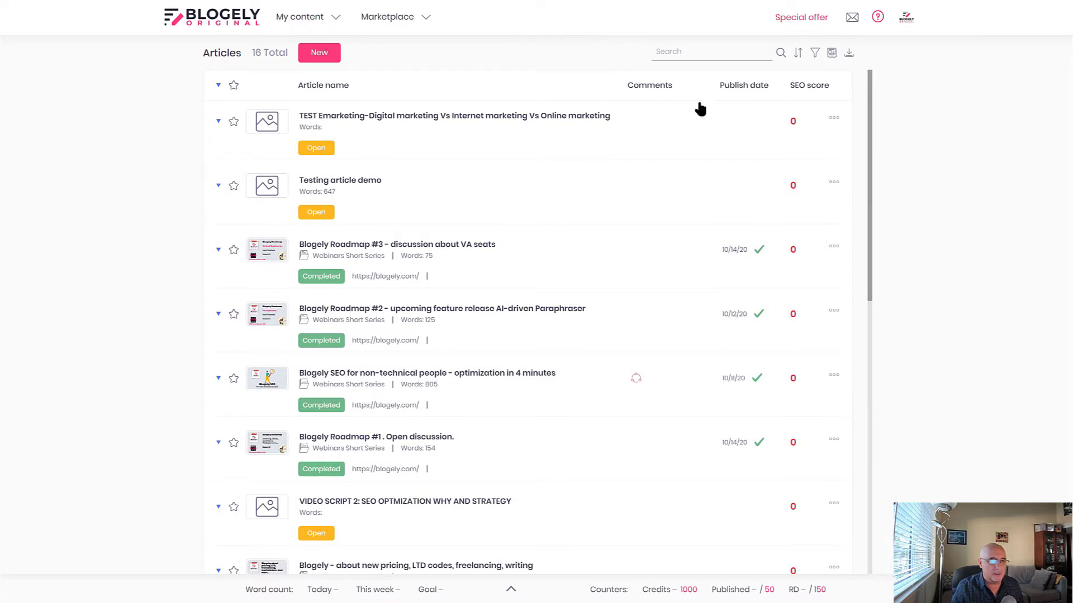
Open the imported article "TEST Emarketing-Digital marketing Vs Internet marketing Vs Online marketing" and examine its blocks from Preamble to Bottom Line
click(426, 118)
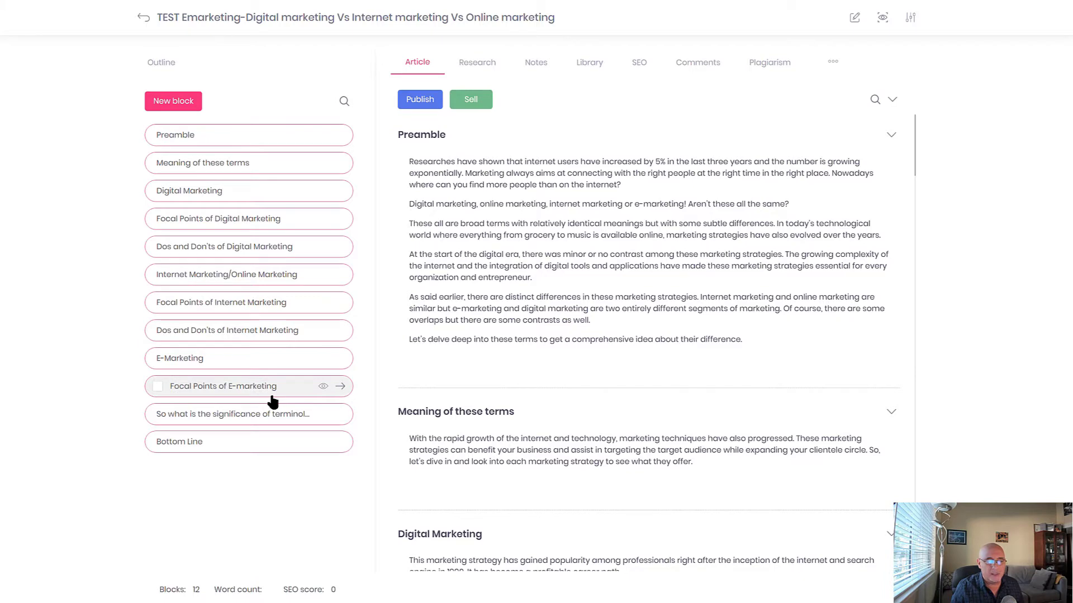
scroll(567, 336, down, 5)
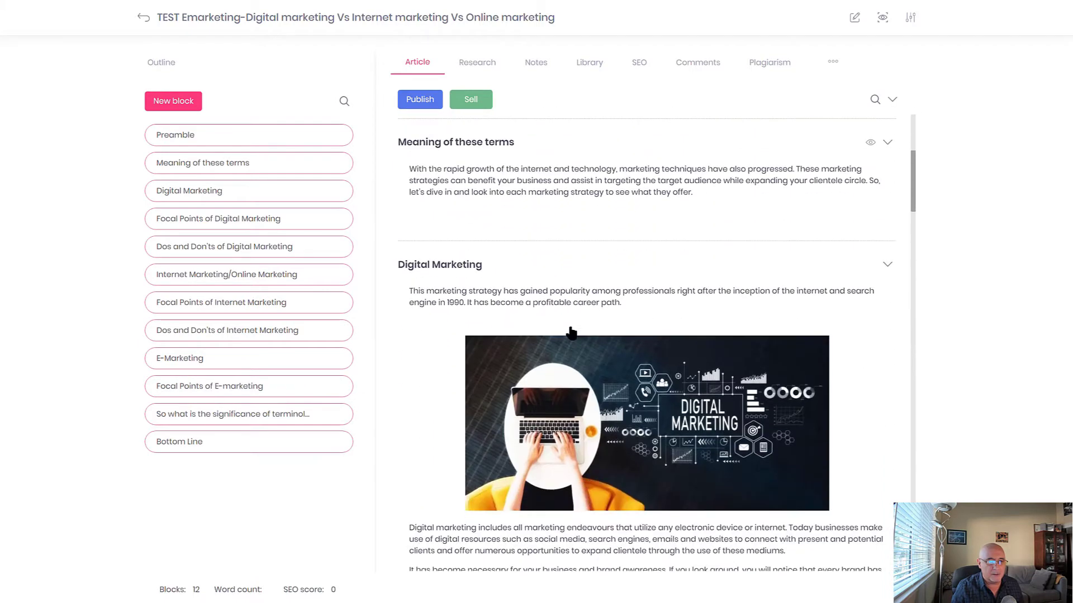
scroll(571, 333, down, 2)
scroll(660, 350, down, 3)
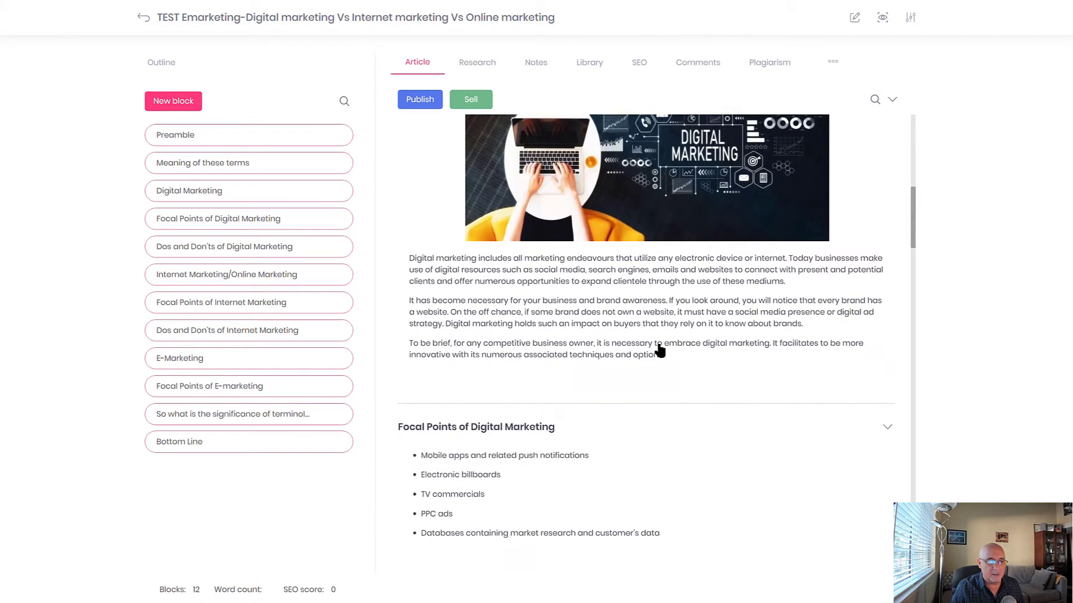
scroll(659, 350, down, 6)
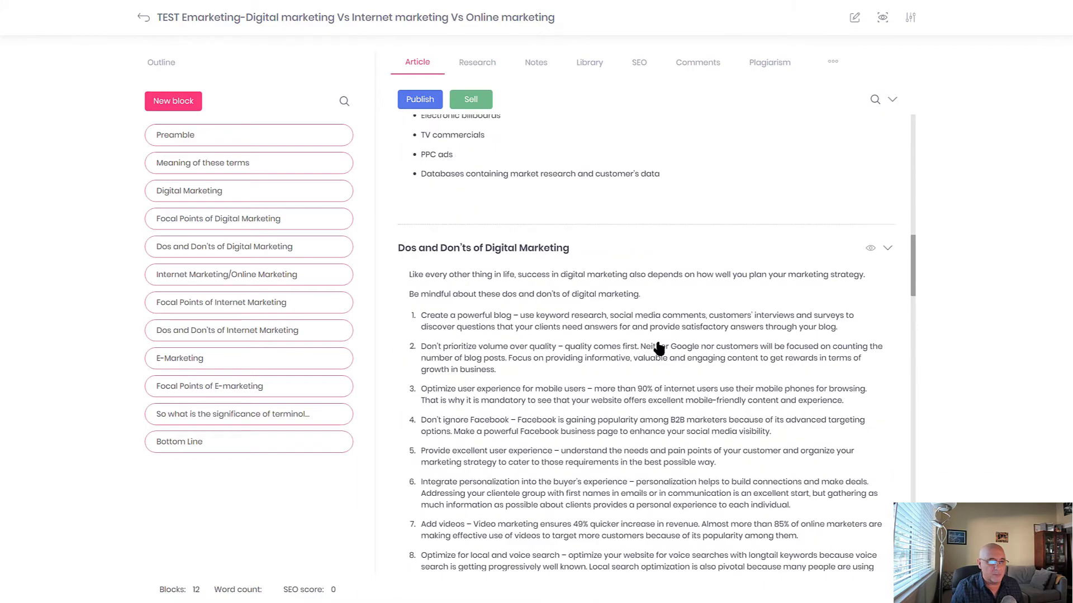
scroll(659, 349, down, 2)
scroll(596, 373, down, 1)
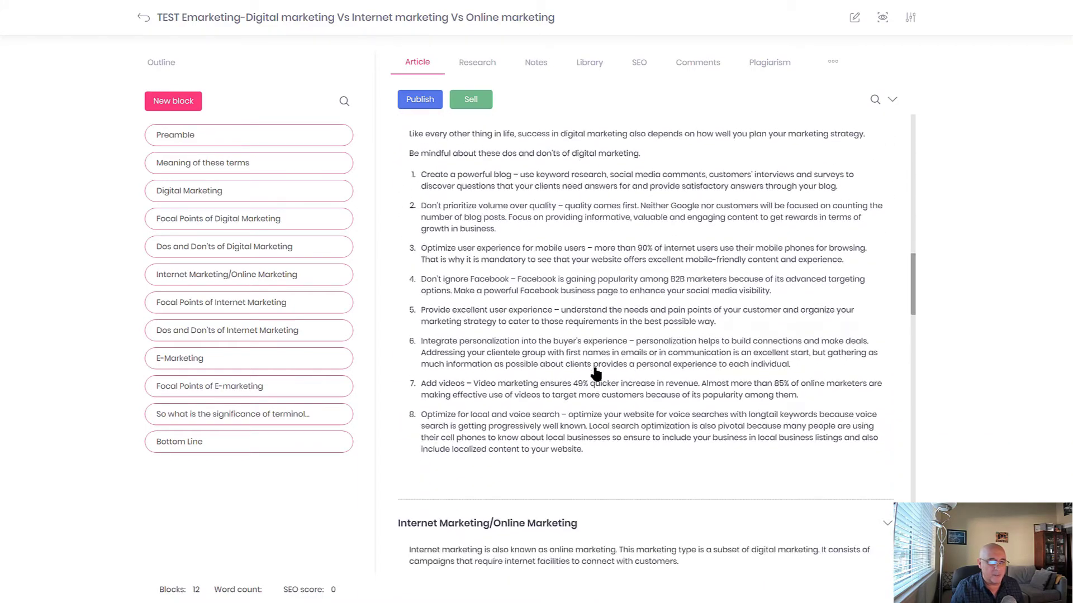
scroll(596, 373, down, 8)
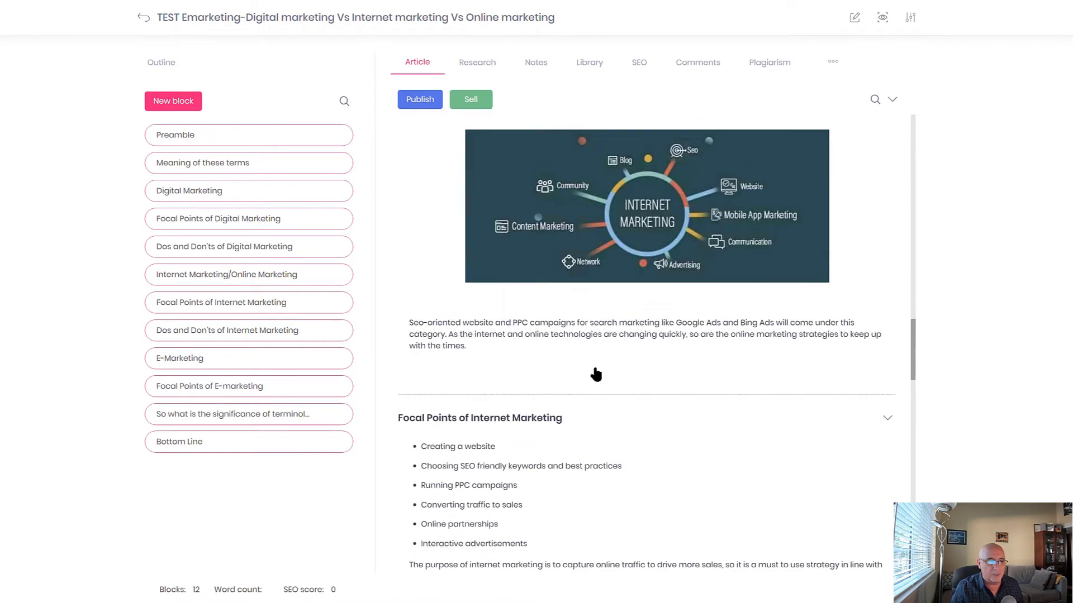
scroll(596, 374, down, 9)
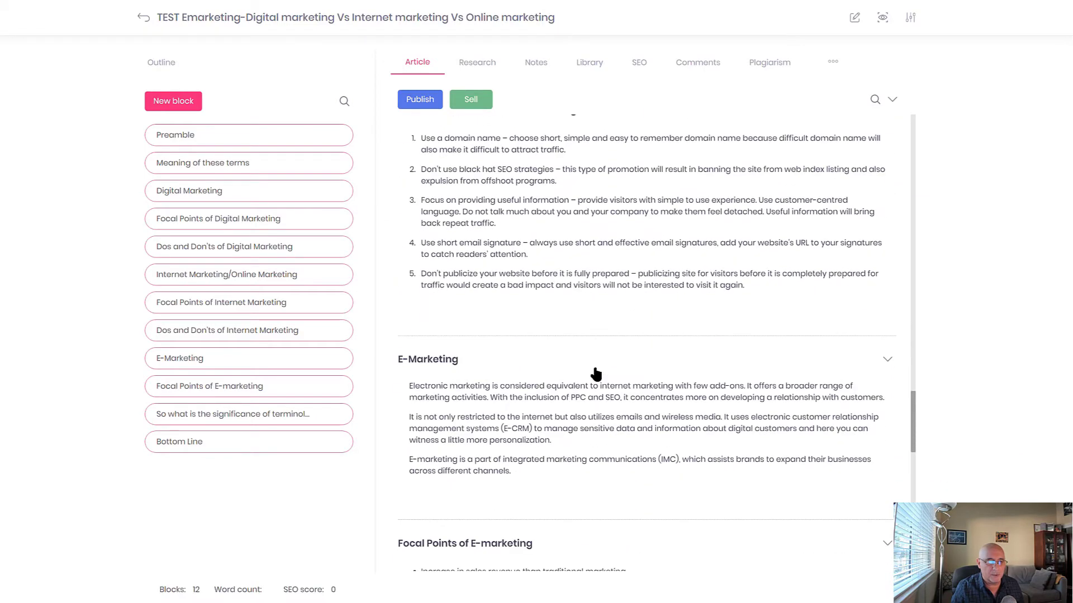
scroll(595, 374, down, 11)
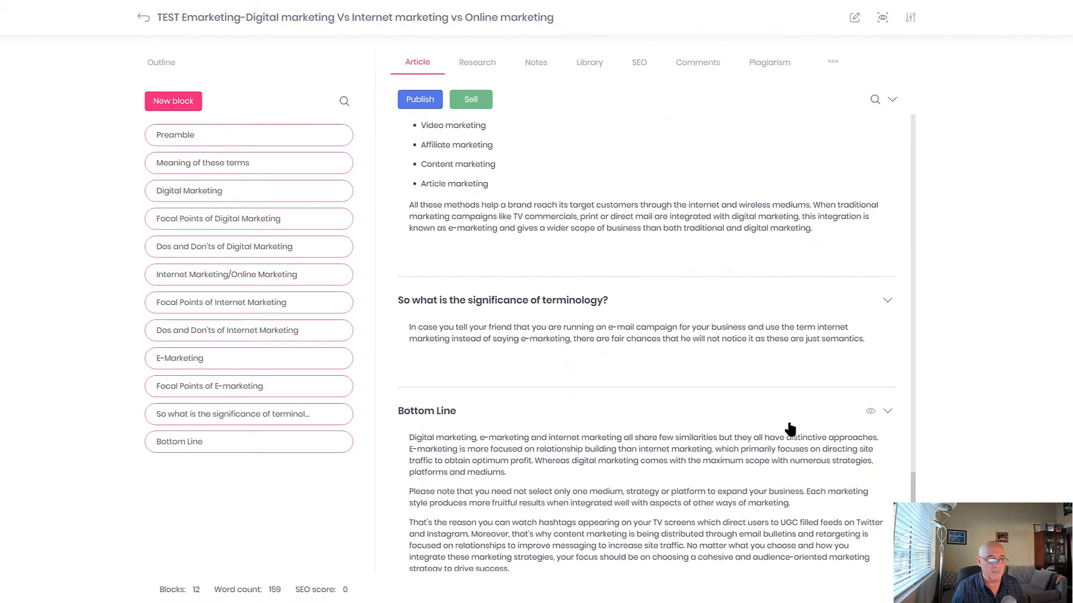
Go back through the article and check the imported images, bulleted lists and numbered lists against the outline blocks, including the Bottom Line image
scroll(790, 429, up, 20)
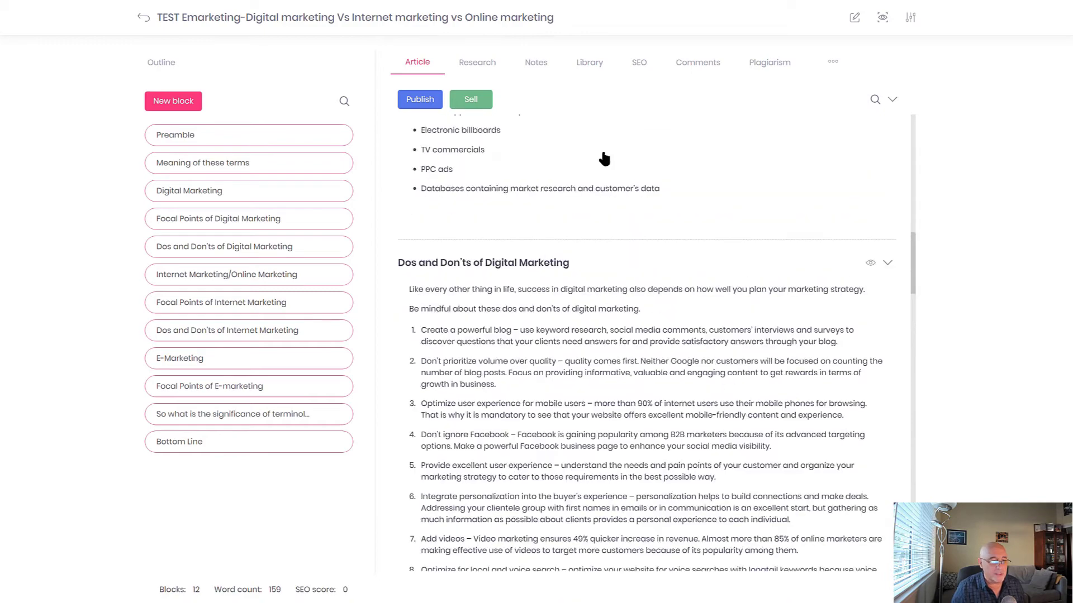
scroll(558, 441, up, 15)
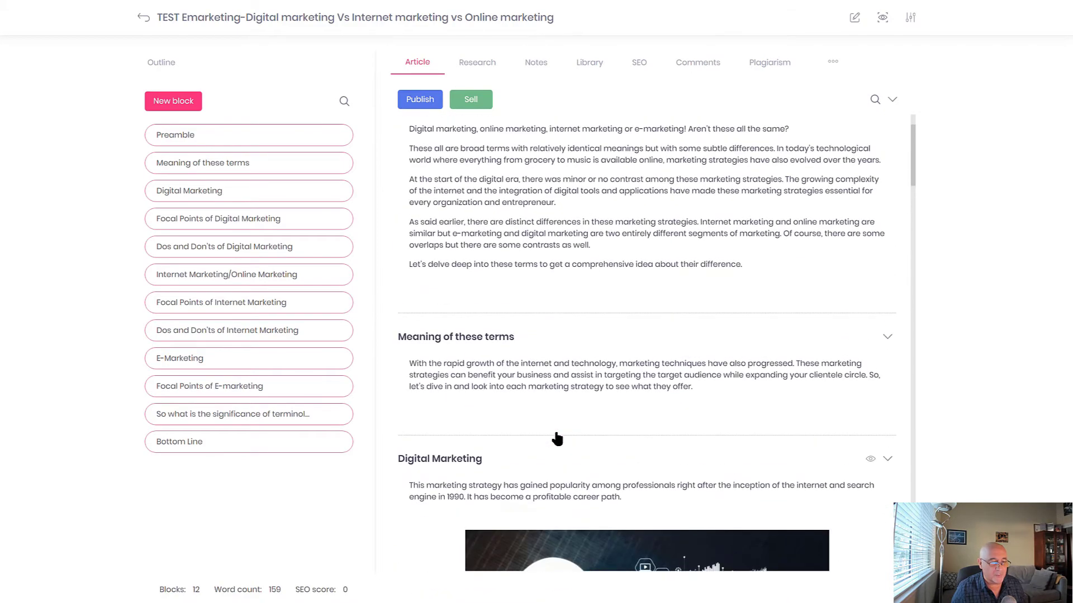
scroll(557, 439, down, 6)
scroll(641, 364, up, 6)
scroll(624, 460, down, 5)
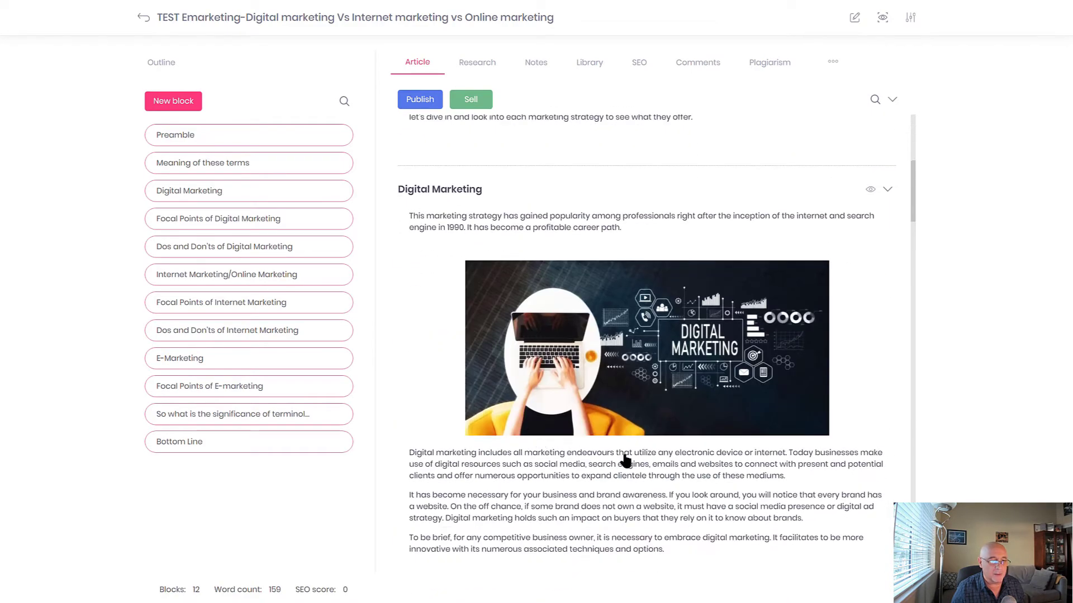
scroll(543, 433, down, 5)
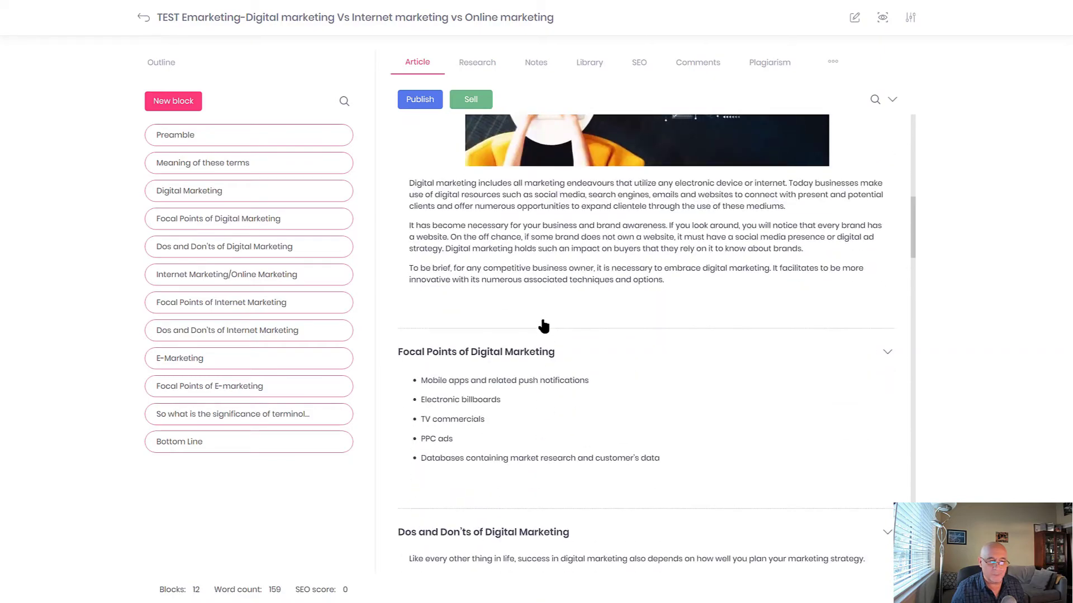
scroll(543, 325, down, 20)
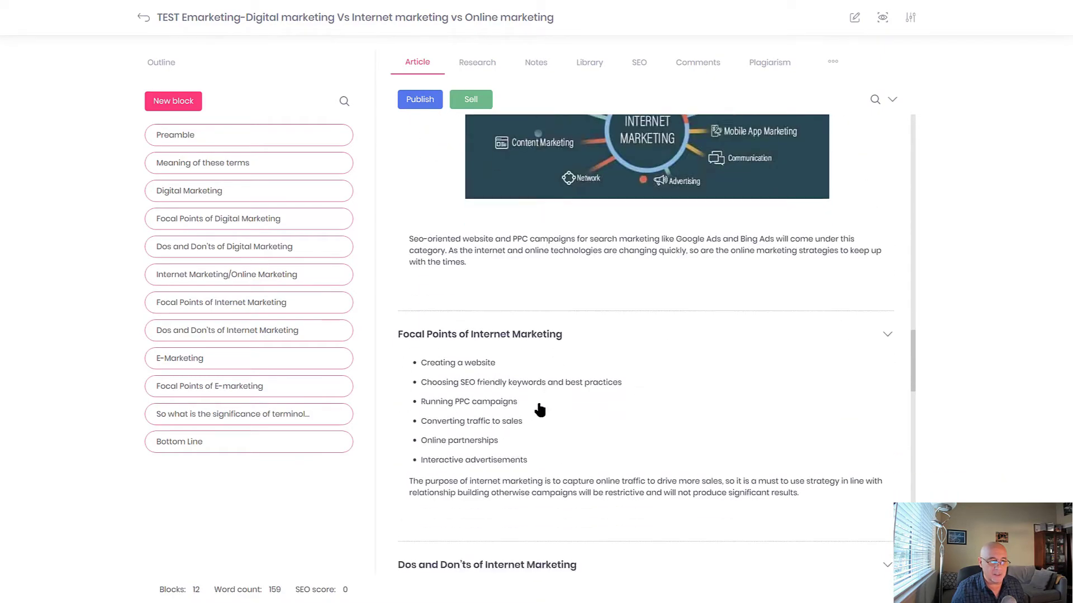
scroll(538, 409, down, 15)
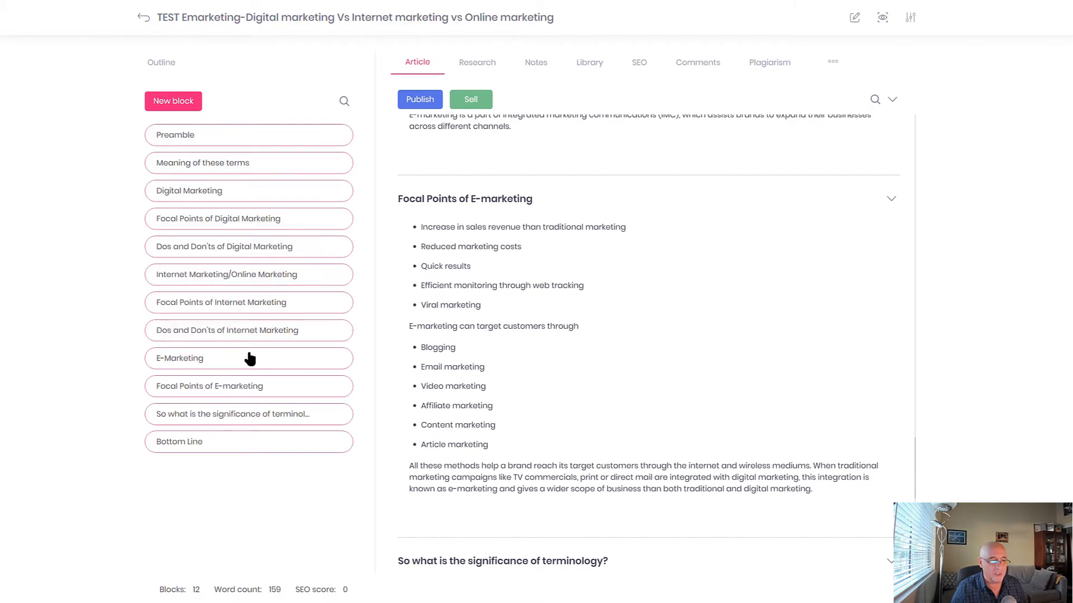
scroll(613, 434, down, 10)
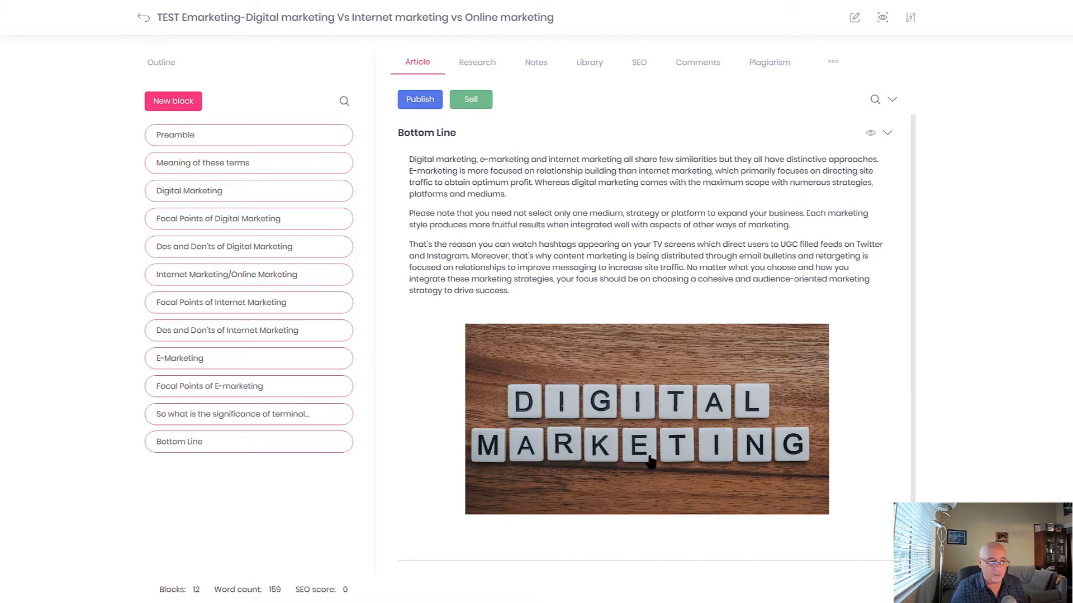
scroll(649, 461, up, 15)
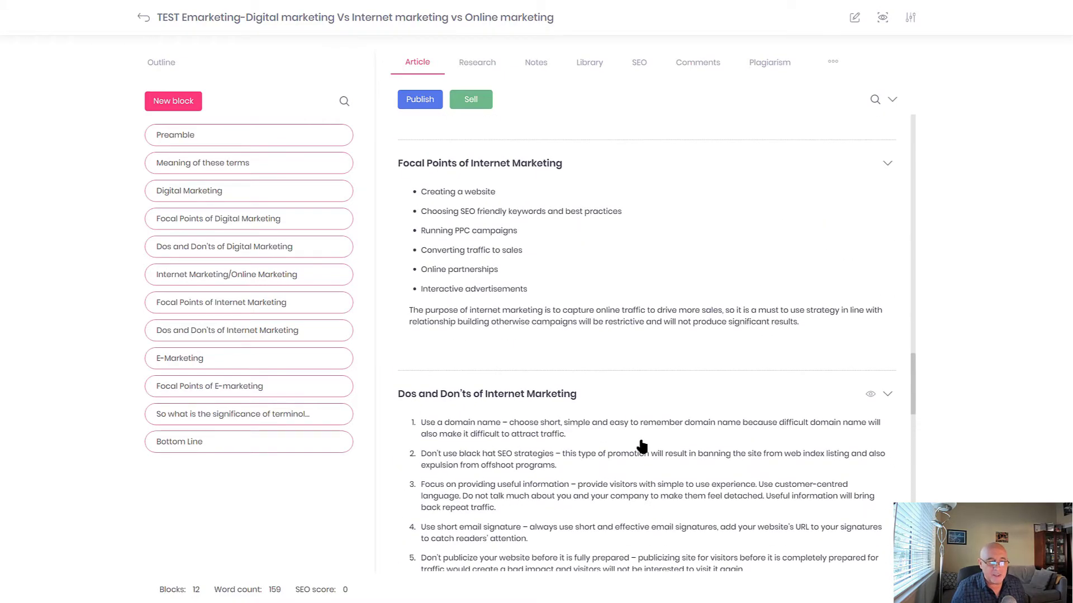
scroll(641, 446, up, 10)
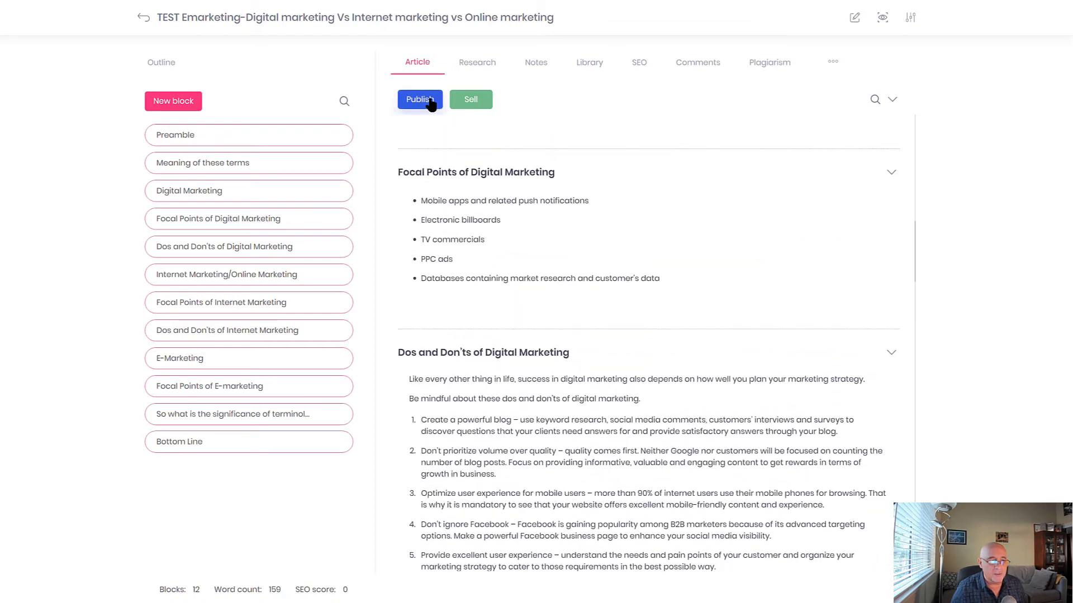
click(430, 105)
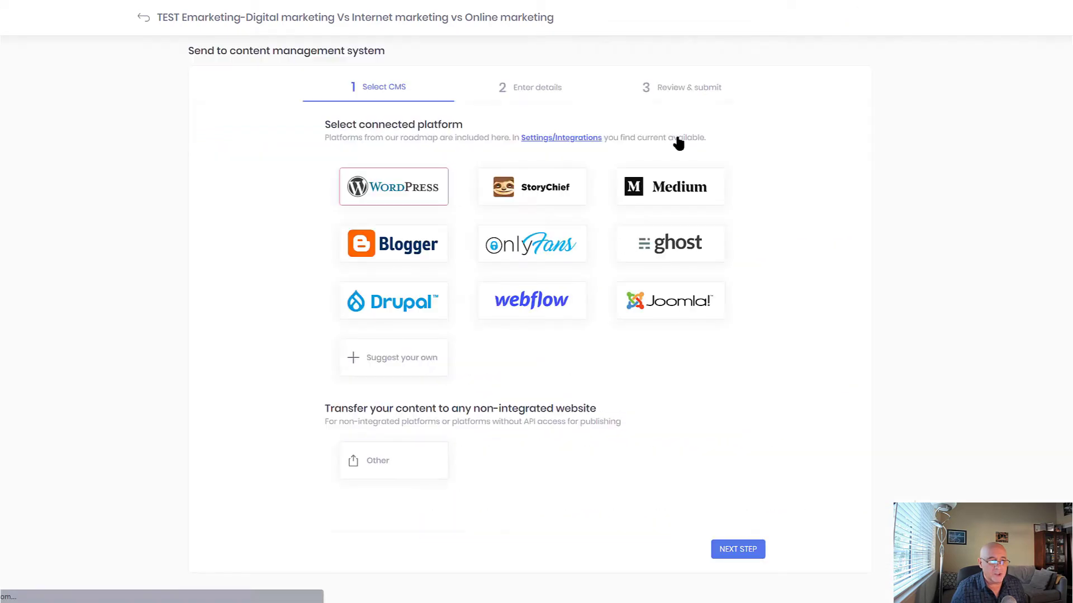
click(439, 176)
click(732, 548)
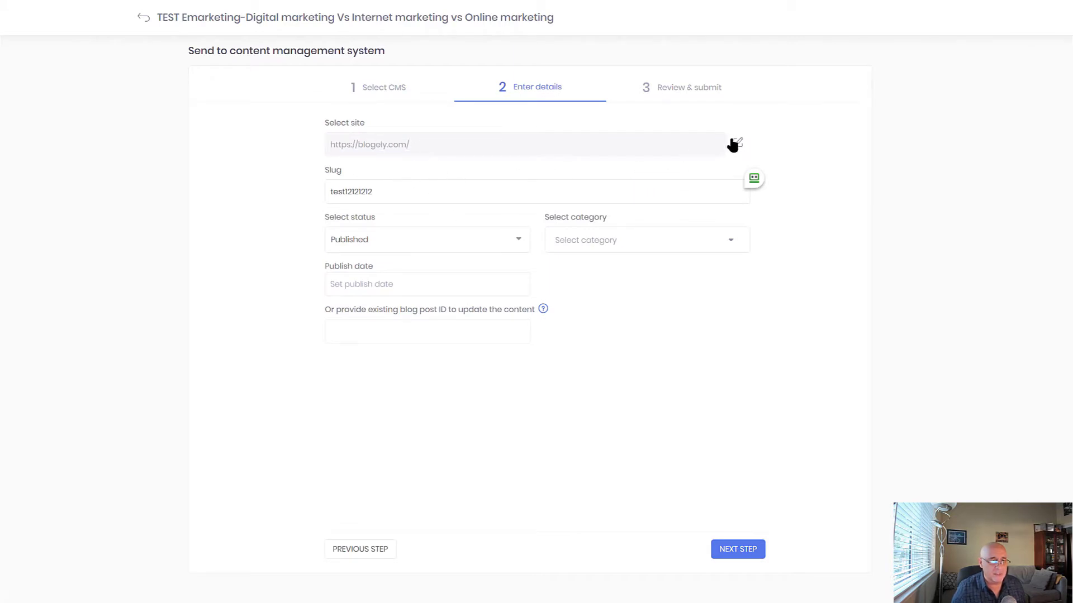
click(737, 146)
click(509, 282)
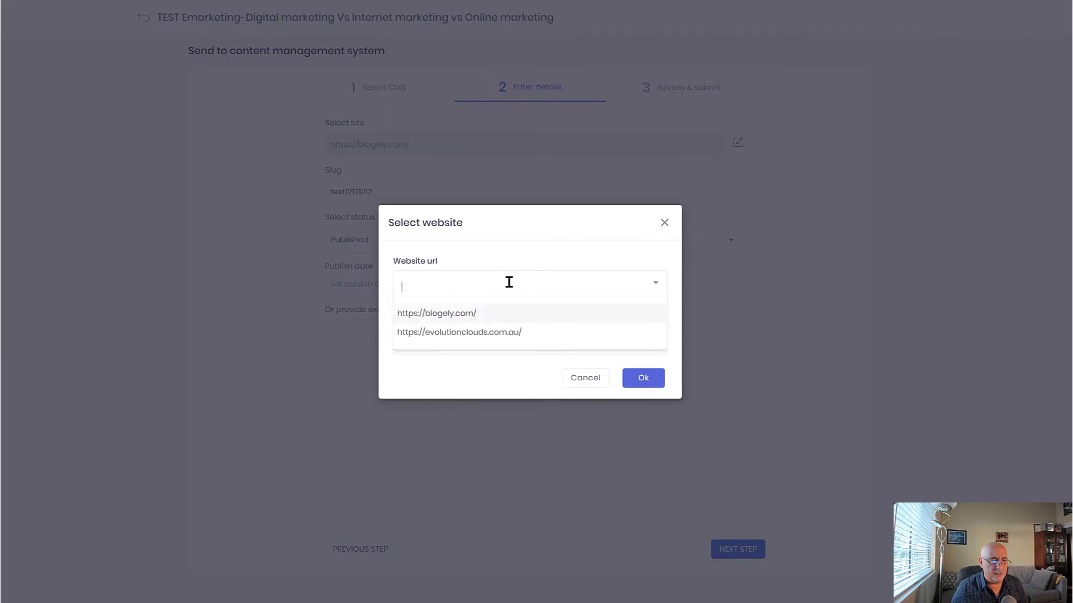
click(467, 322)
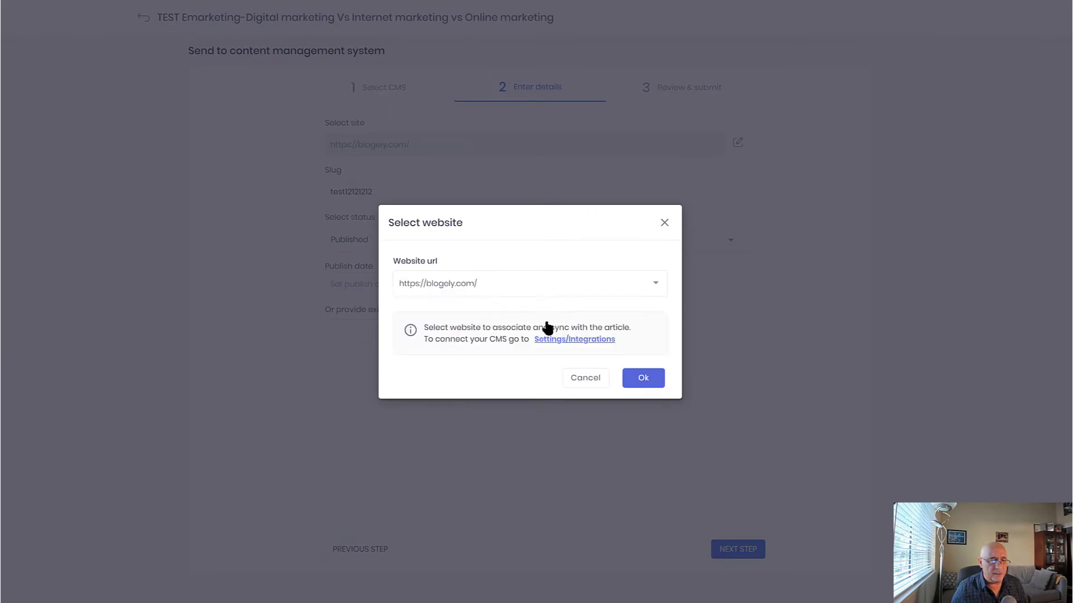
click(634, 374)
Set the slug to Test14, the status to Published and the publish date to Oct 18 2020, and submit the article
drag(388, 192, 299, 204)
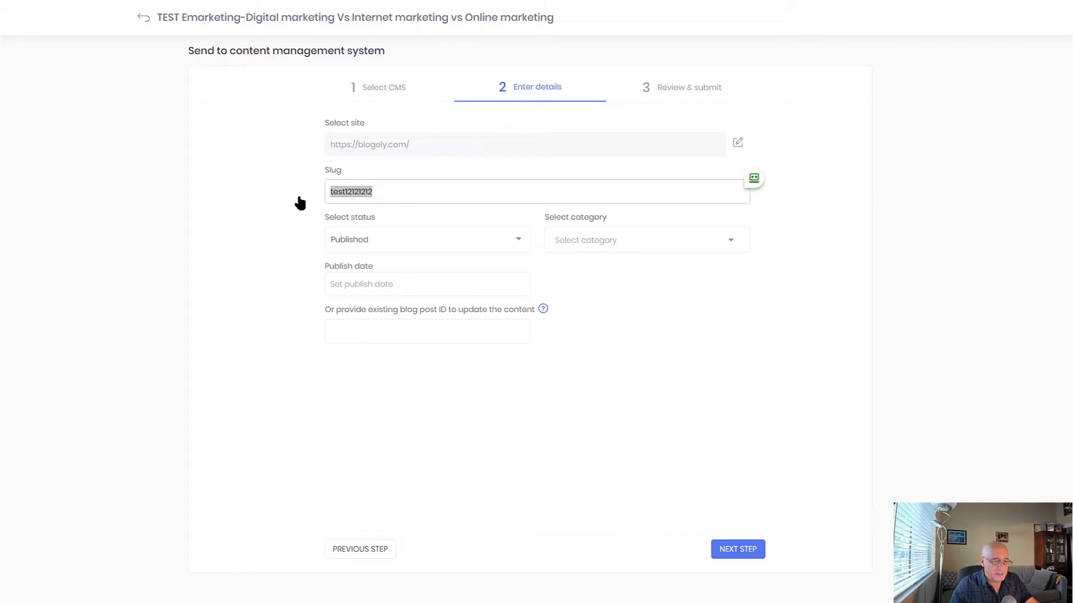
text(Test)
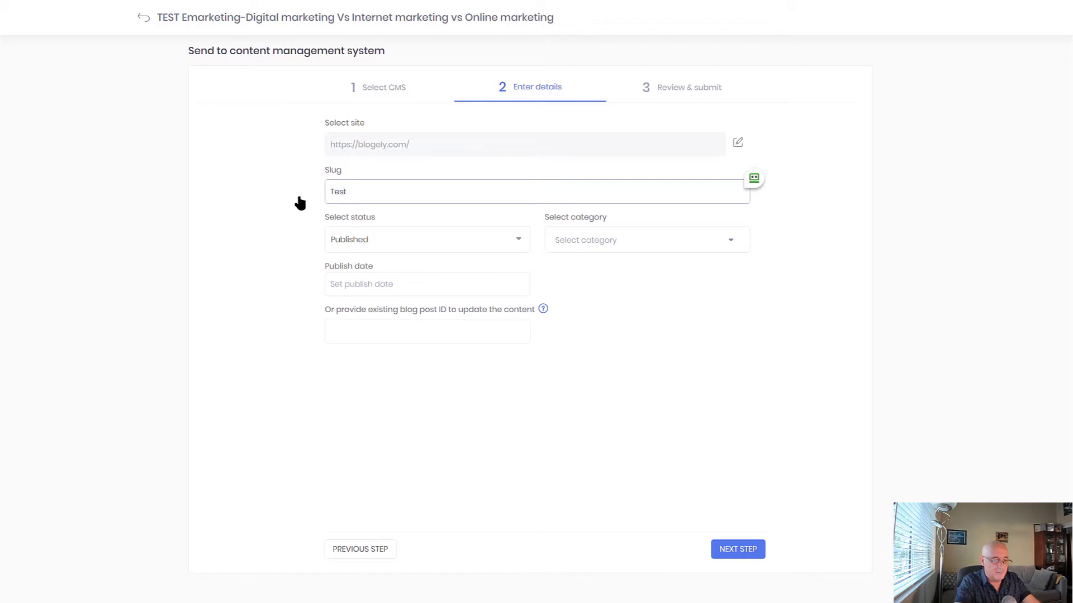
text(14)
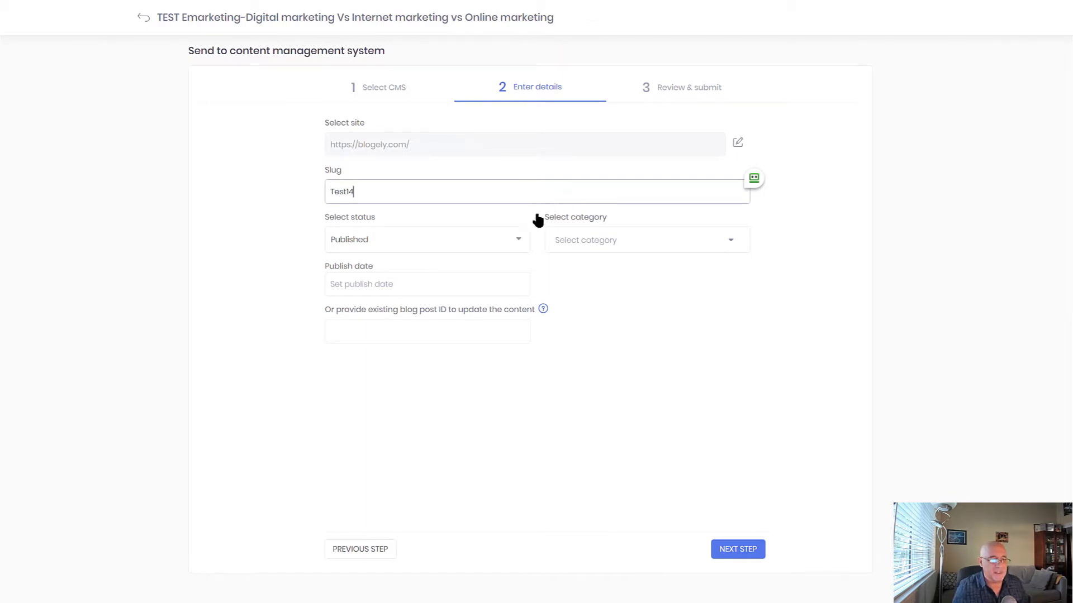
click(474, 247)
click(373, 288)
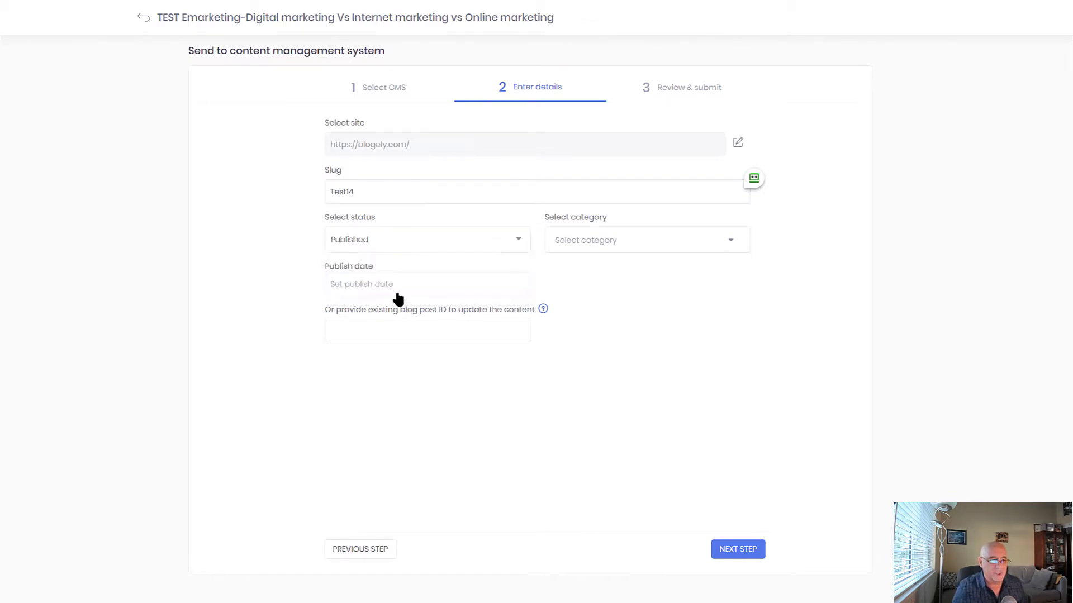
click(398, 290)
click(341, 405)
click(726, 548)
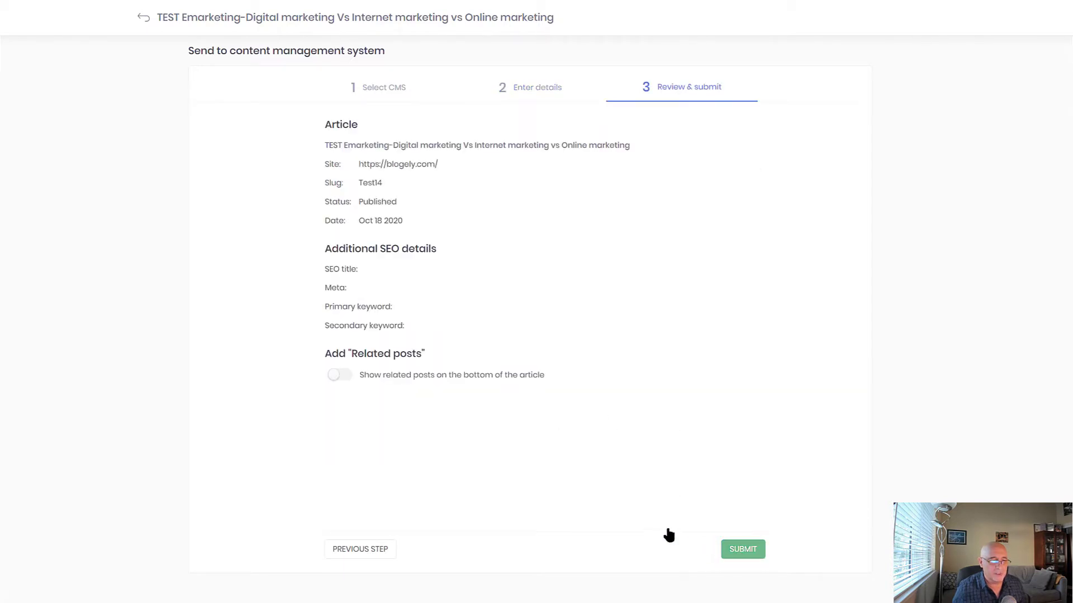
click(745, 551)
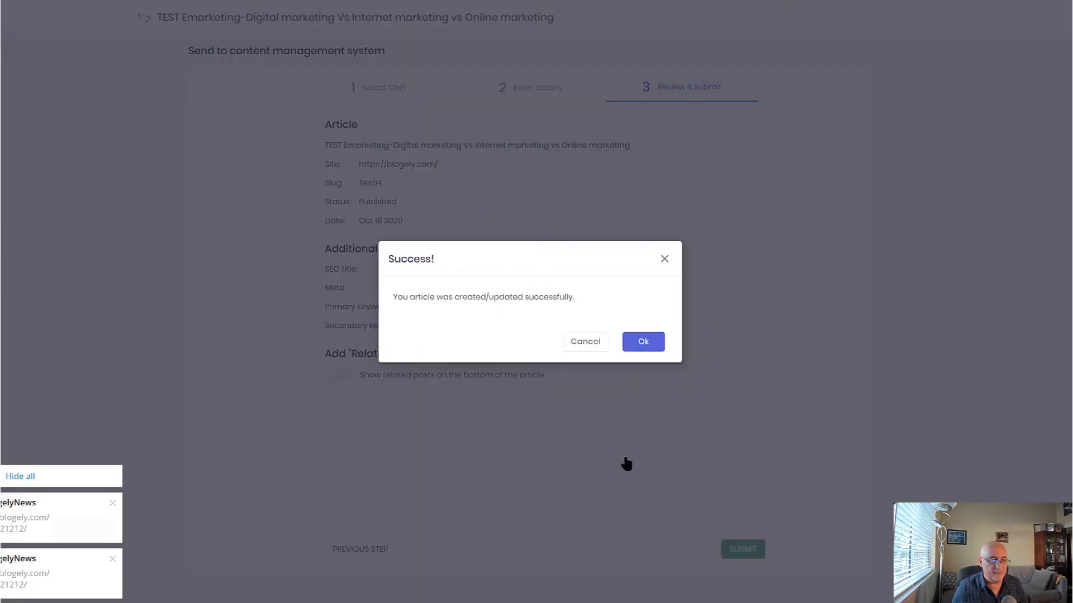
click(652, 348)
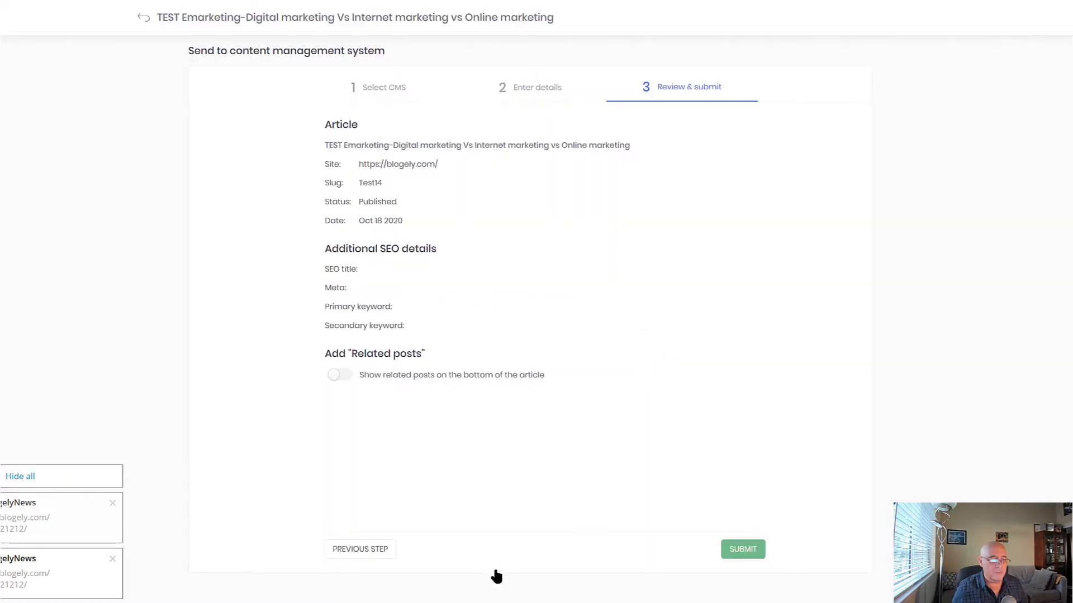
Switch to the published TEST Emarketing article on the WordPress site and check its title, headings, images, bulleted lists and numbered lists
key(ctrl+Tab)
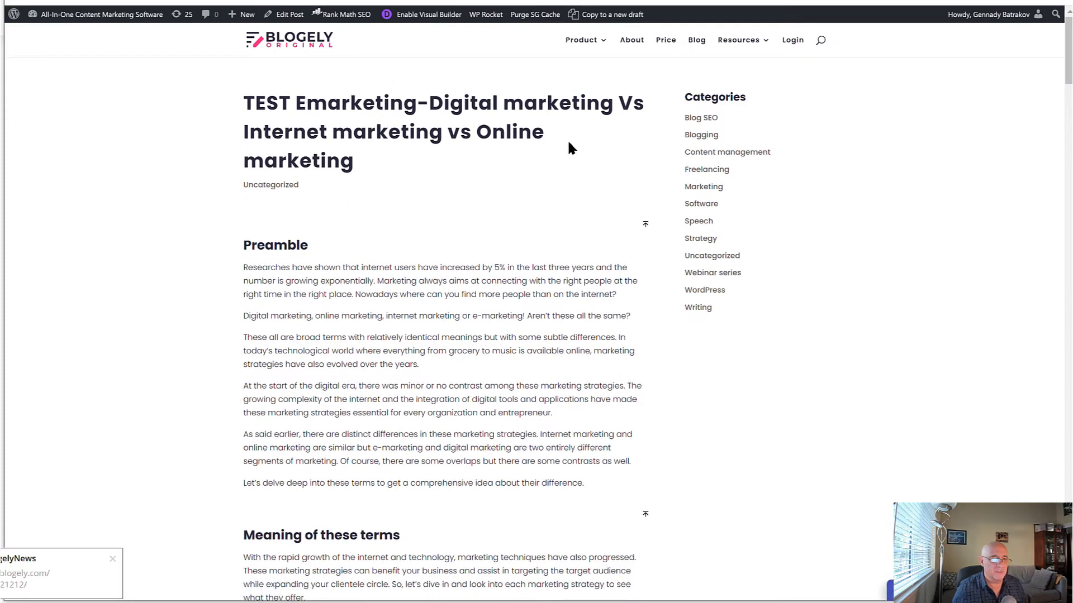
drag(245, 103, 404, 106)
scroll(404, 206, down, 5)
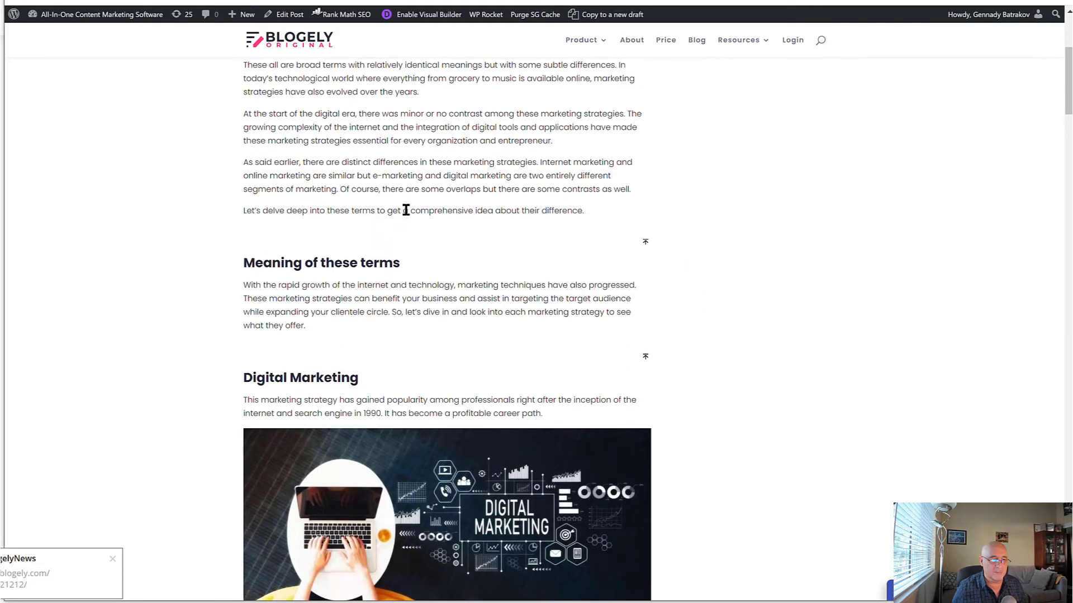
scroll(392, 282, down, 1)
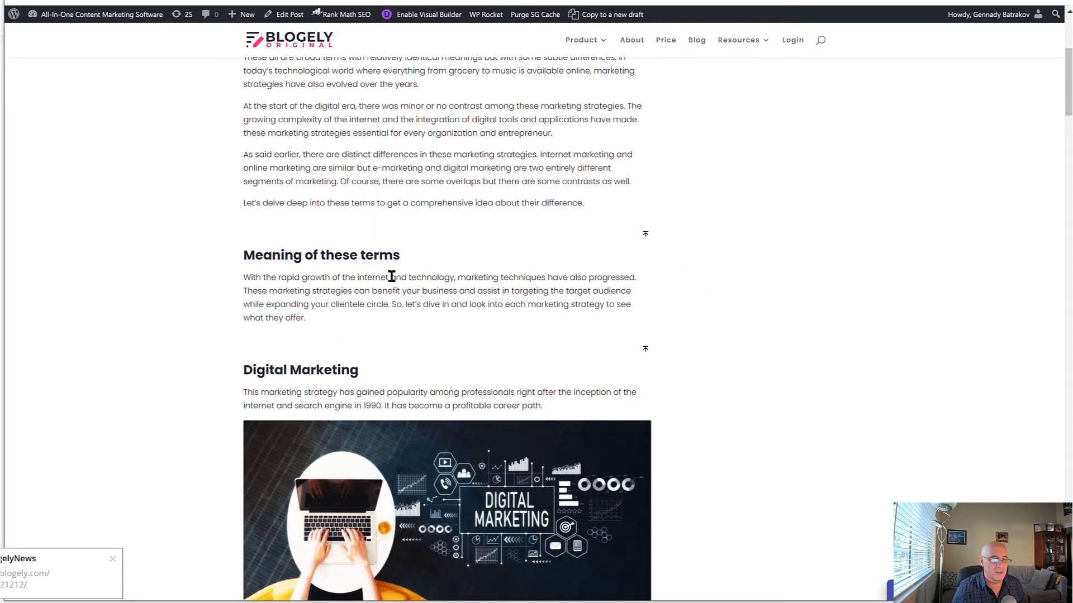
scroll(384, 266, down, 6)
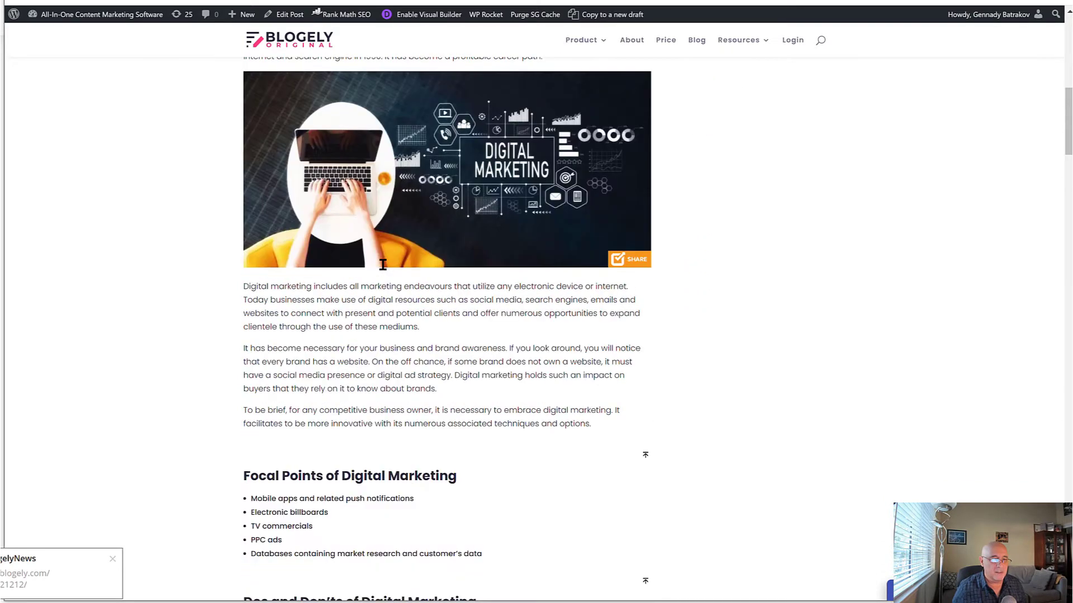
scroll(407, 364, down, 10)
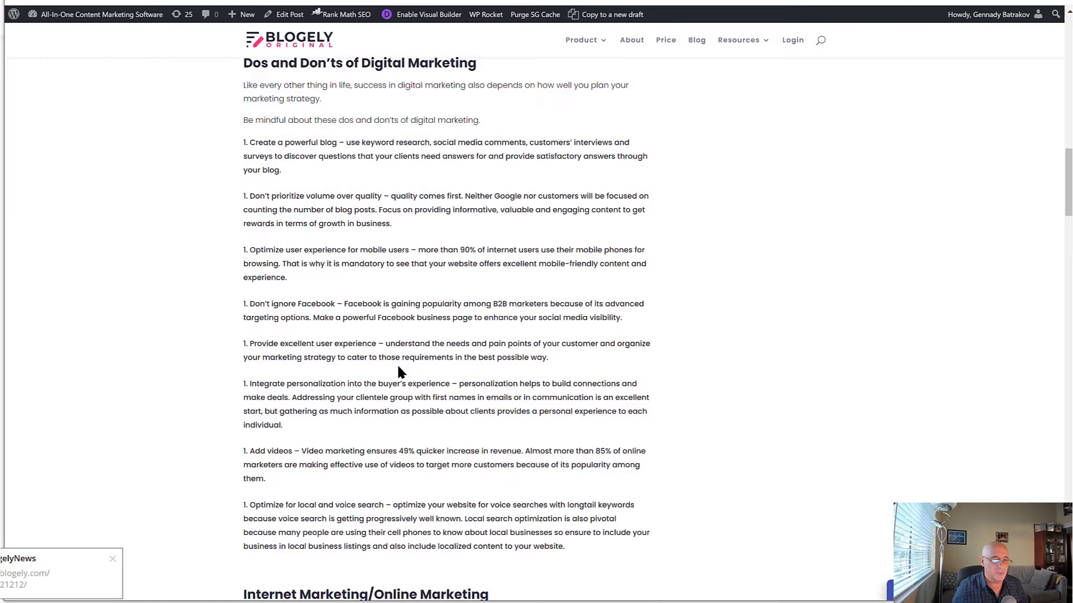
scroll(398, 369, down, 5)
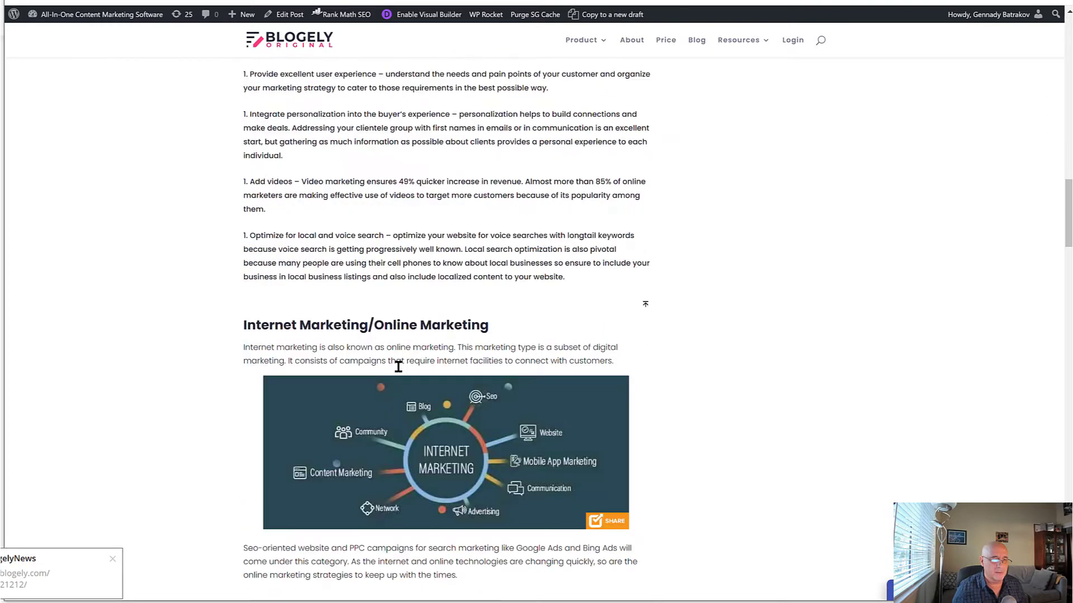
scroll(278, 344, down, 8)
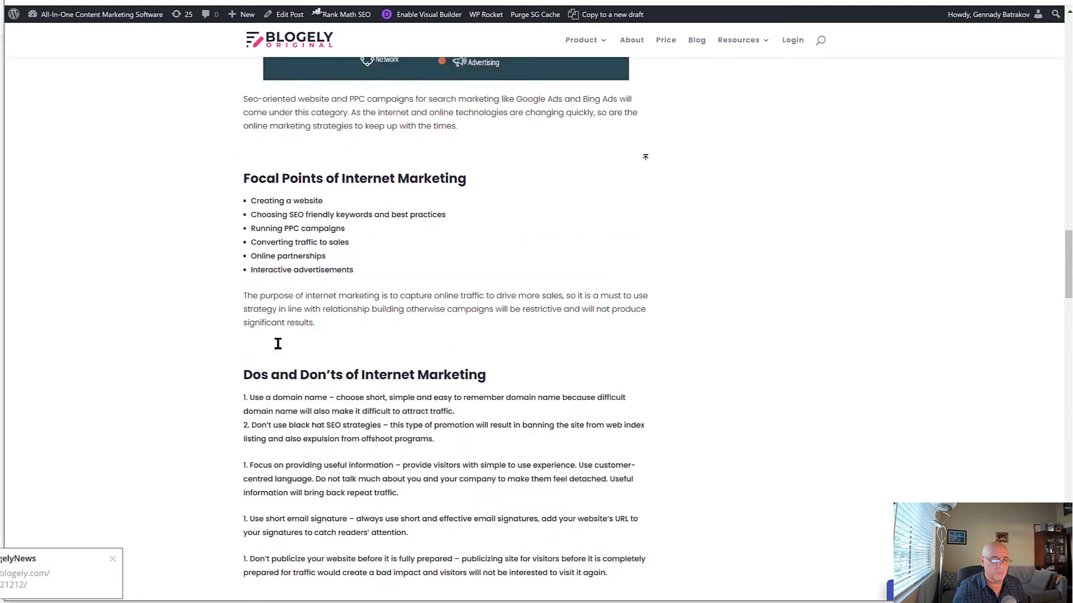
scroll(197, 322, down, 5)
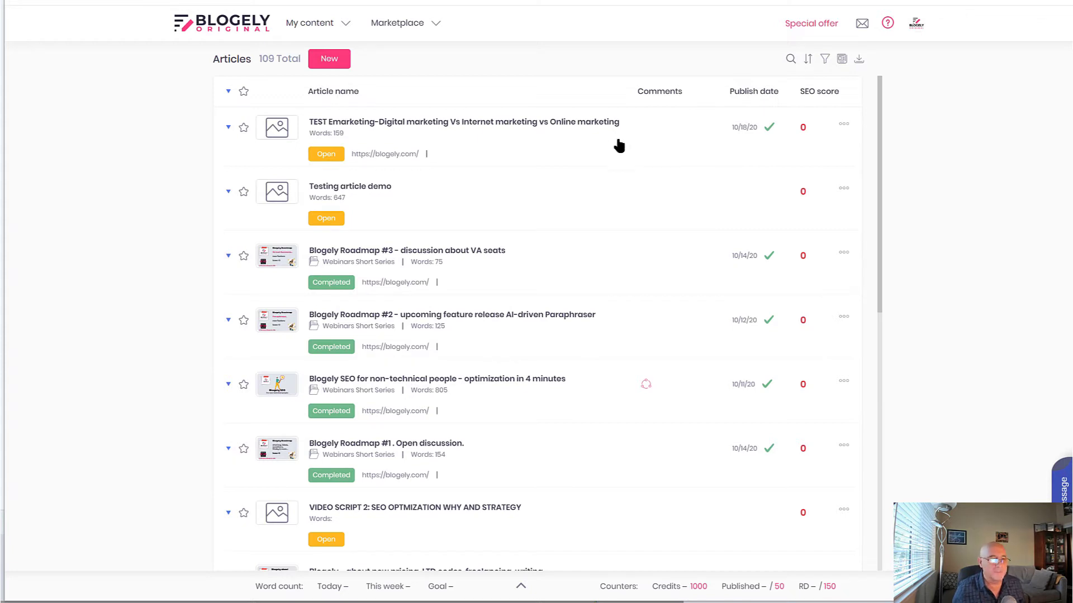
Switch to the SpyFu blog post "15 of the Most Effective SEO Tips for Beginners" and examine its headings, images, links and lists
key(ctrl+Tab)
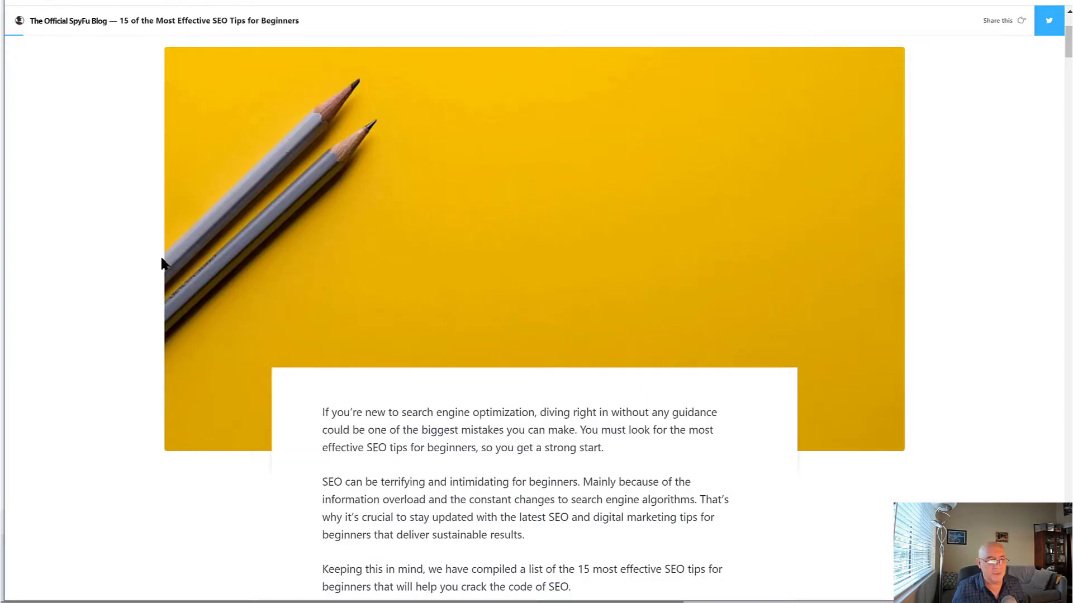
scroll(178, 161, down, 15)
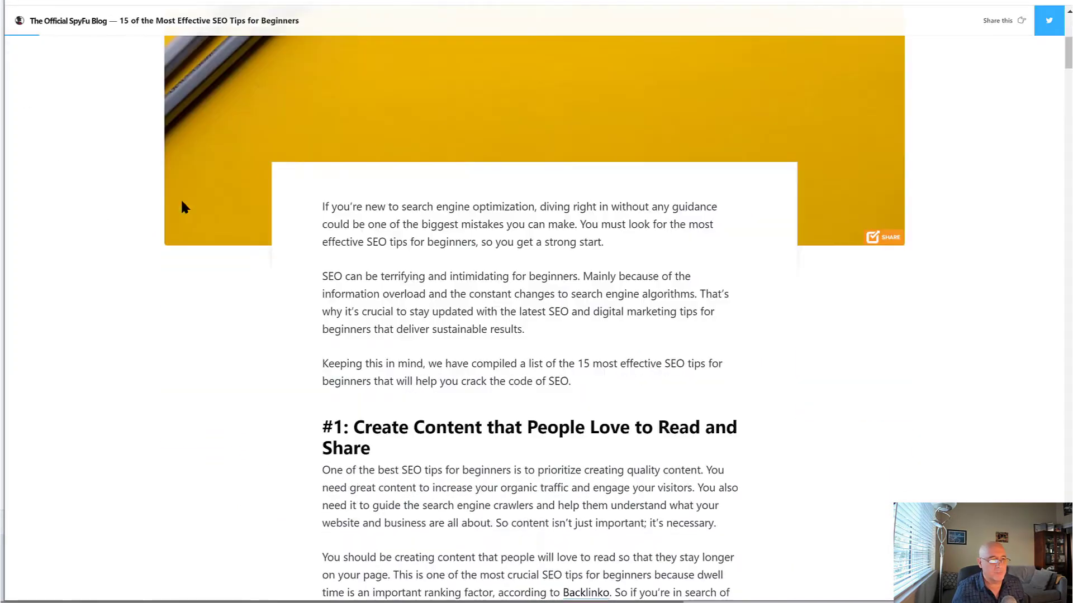
scroll(179, 231, down, 5)
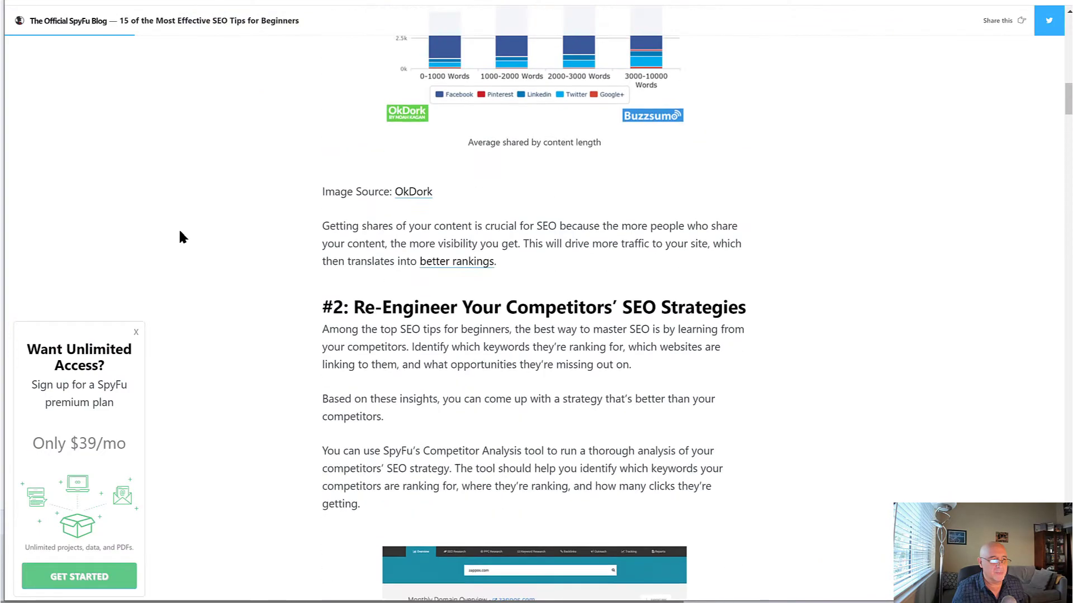
scroll(180, 231, up, 8)
scroll(180, 232, down, 8)
scroll(179, 231, down, 20)
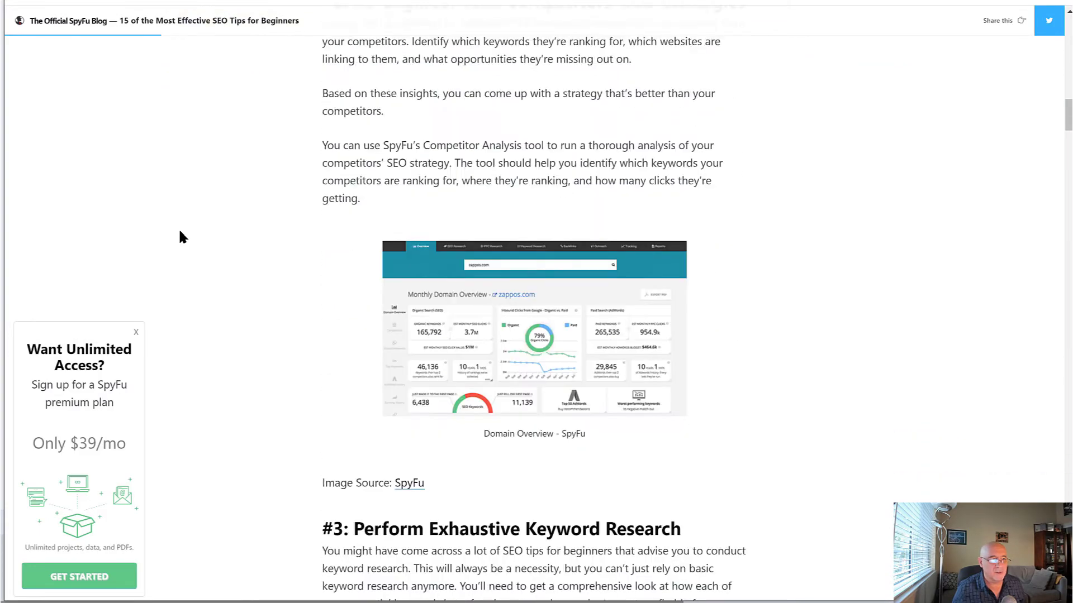
scroll(180, 237, down, 20)
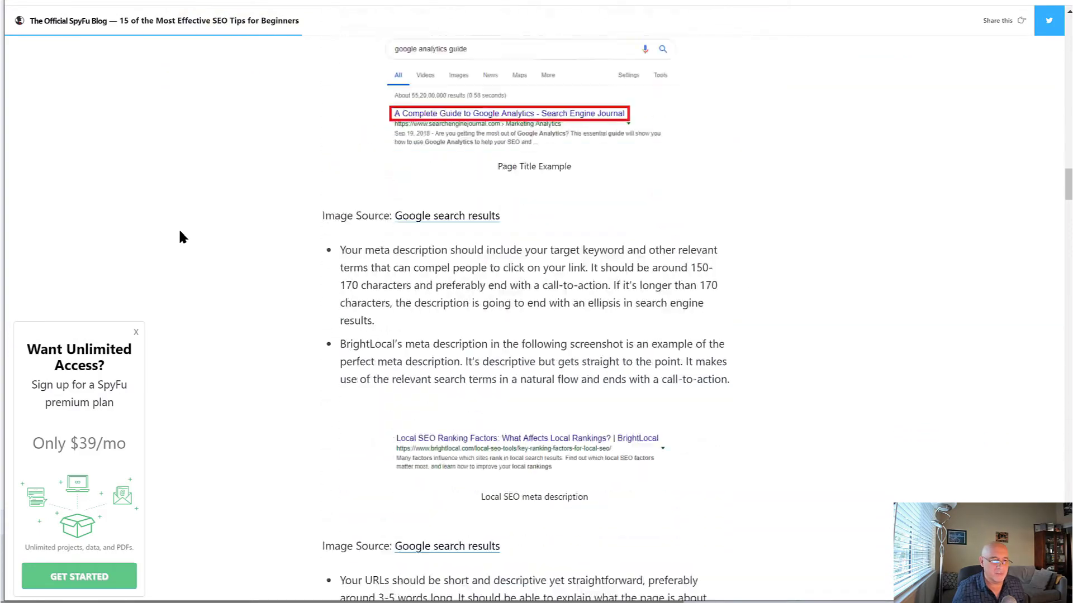
scroll(179, 231, down, 6)
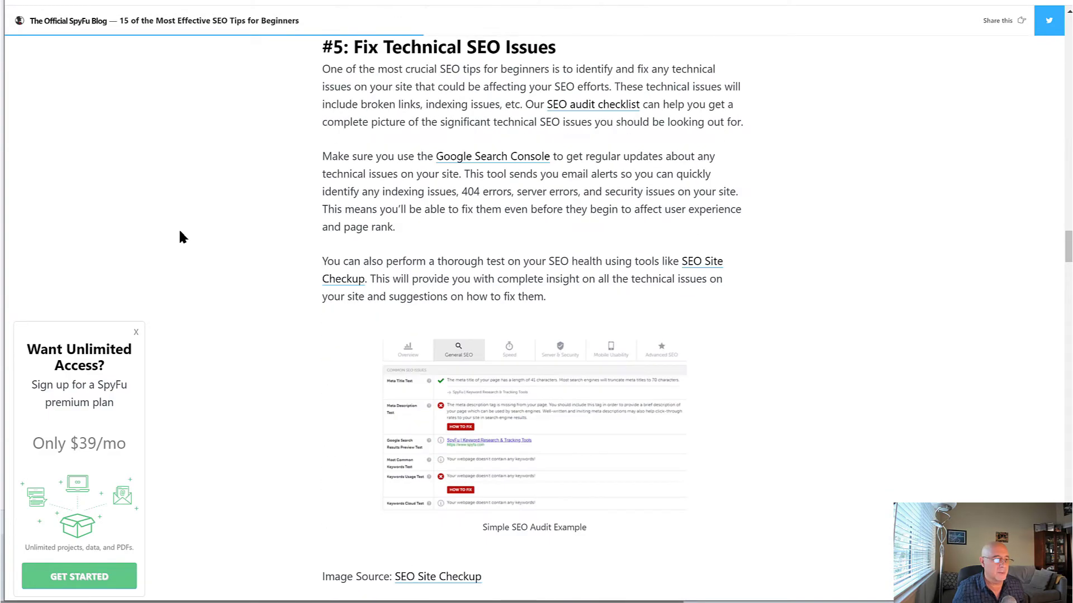
scroll(179, 231, up, 19)
scroll(180, 231, up, 20)
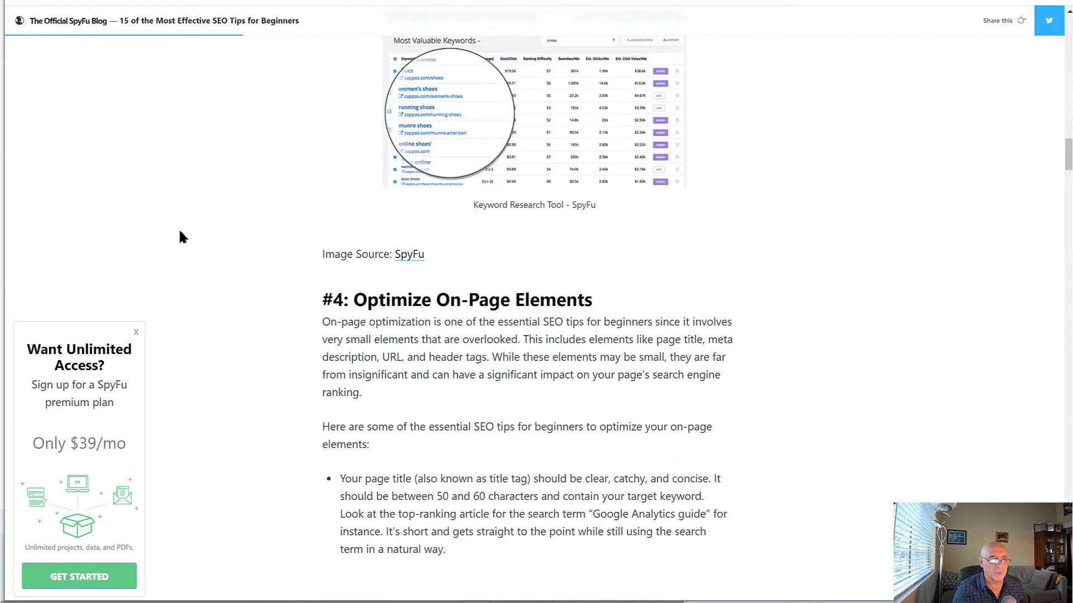
scroll(180, 231, up, 20)
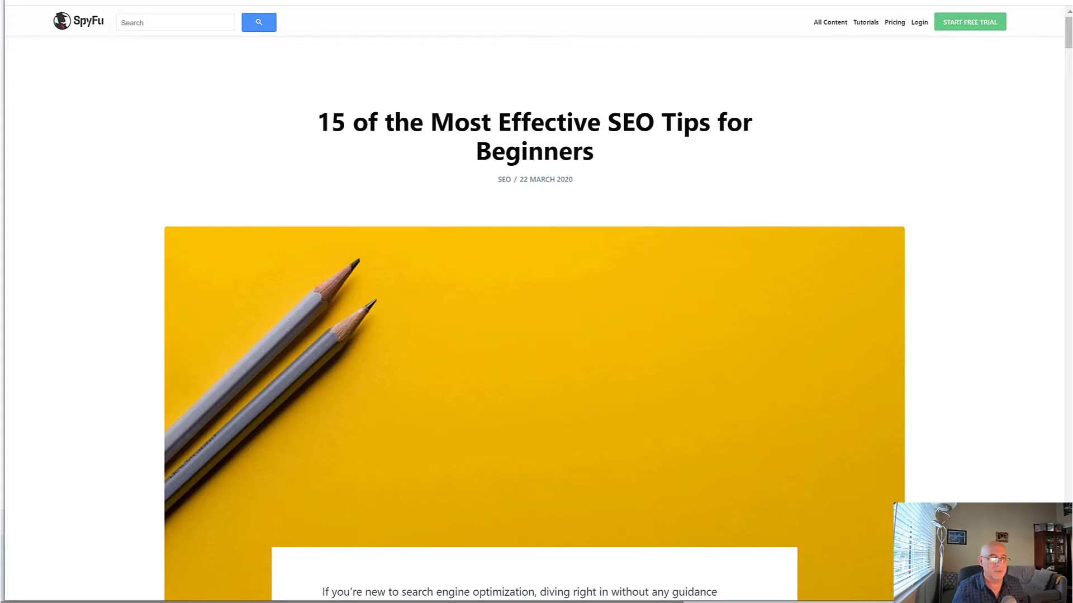
key(ctrl+Tab)
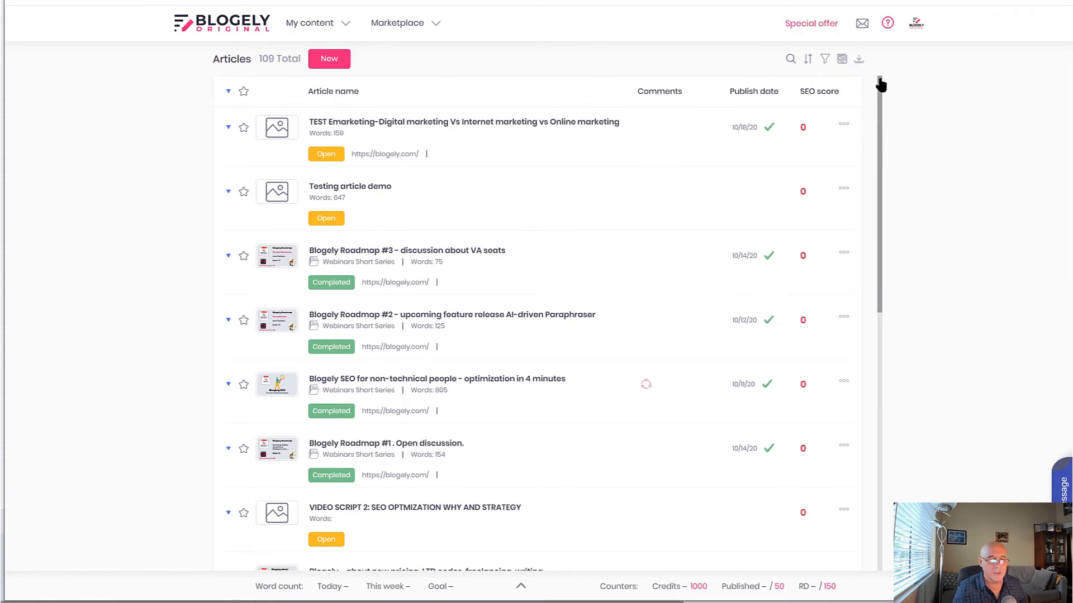
click(860, 61)
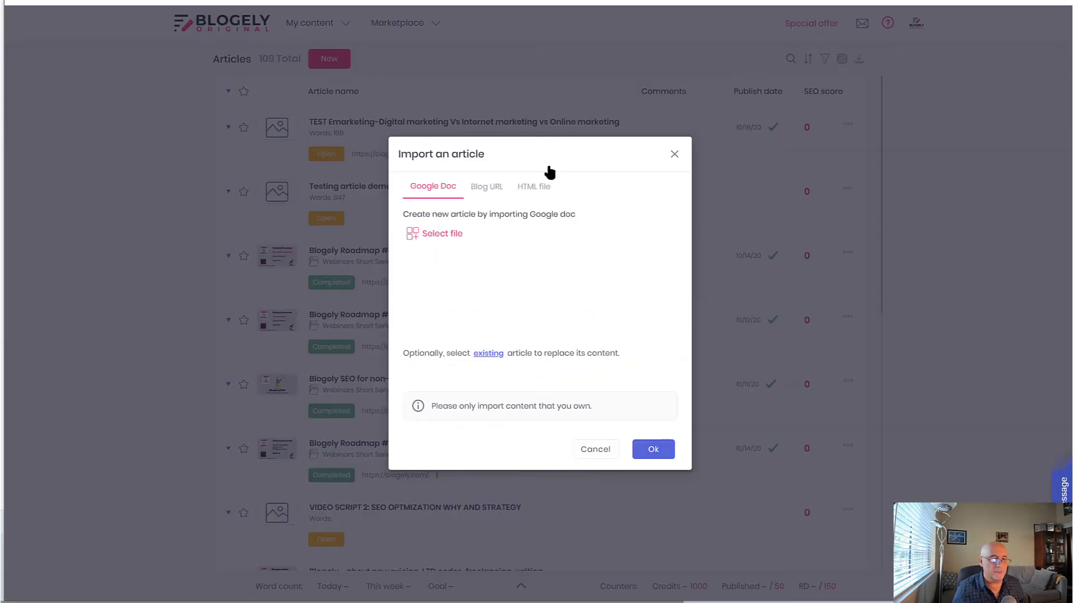
click(486, 190)
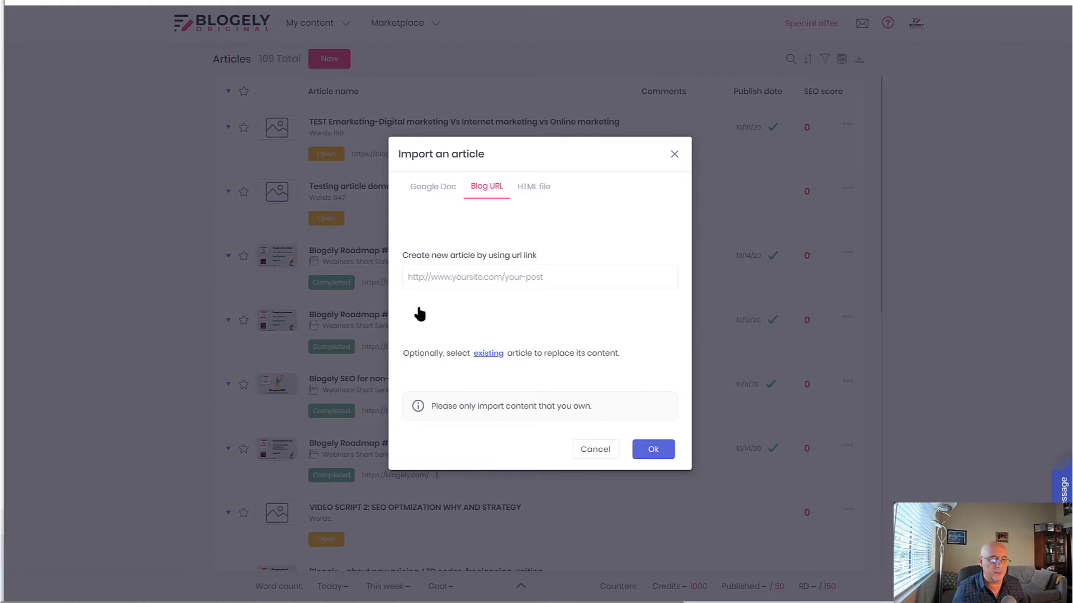
click(439, 276)
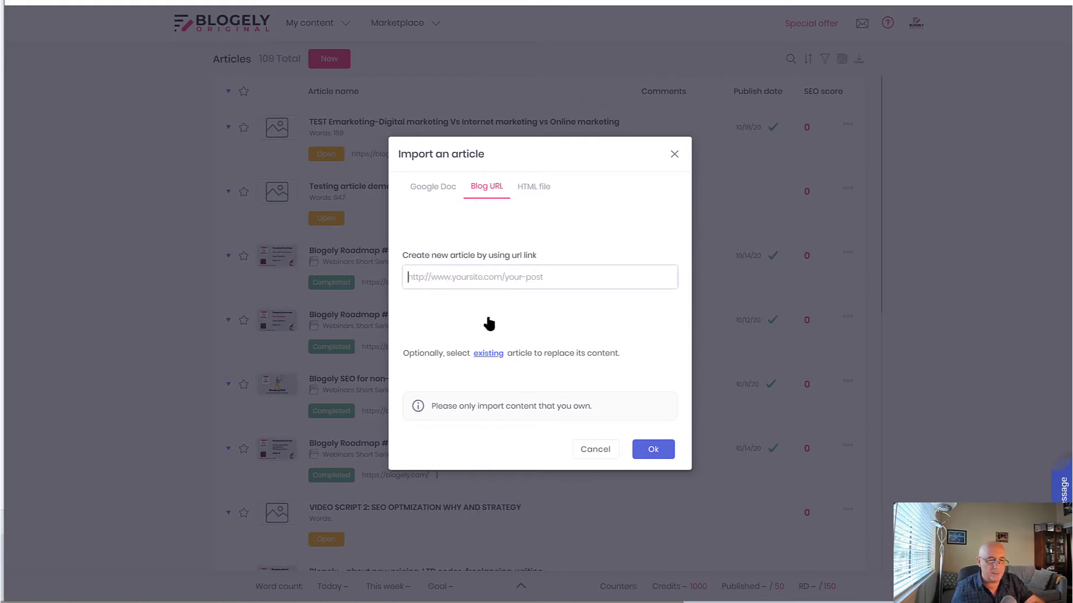
text(https://www.spyfu.com/blog/seo-tips/)
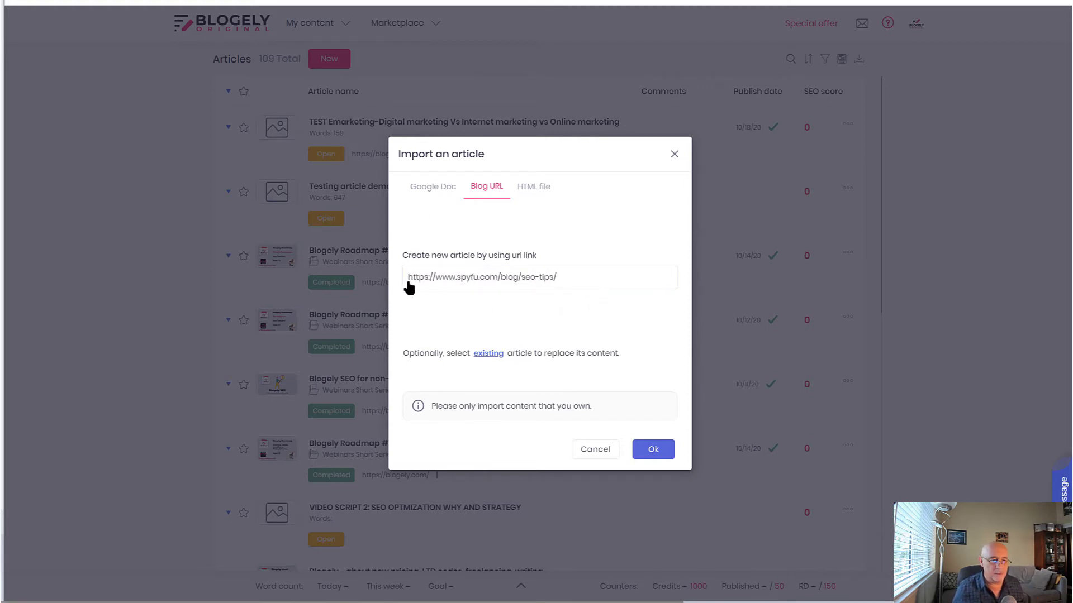
click(657, 449)
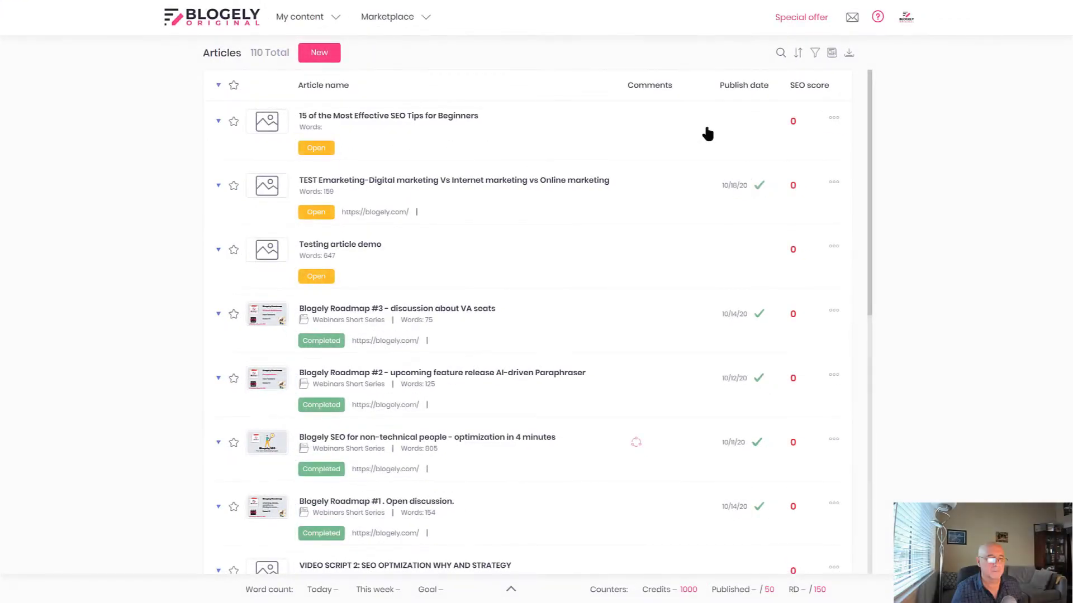
Open the imported article "15 of the Most Effective SEO Tips for Beginners" and examine its outline and blocks from Preamble to #5
click(432, 122)
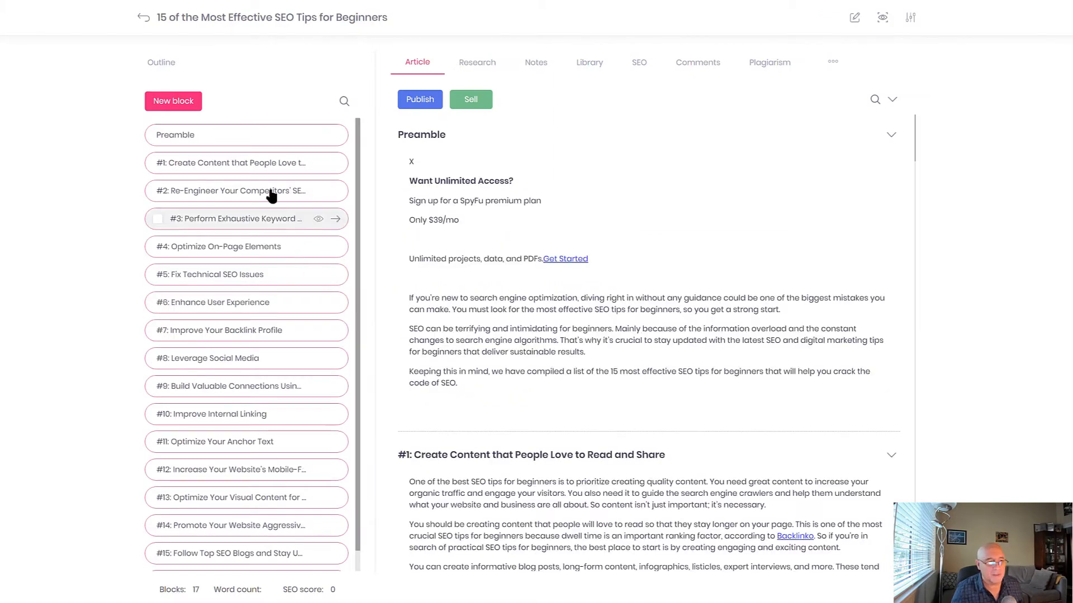
scroll(271, 197, down, 1)
scroll(502, 289, down, 5)
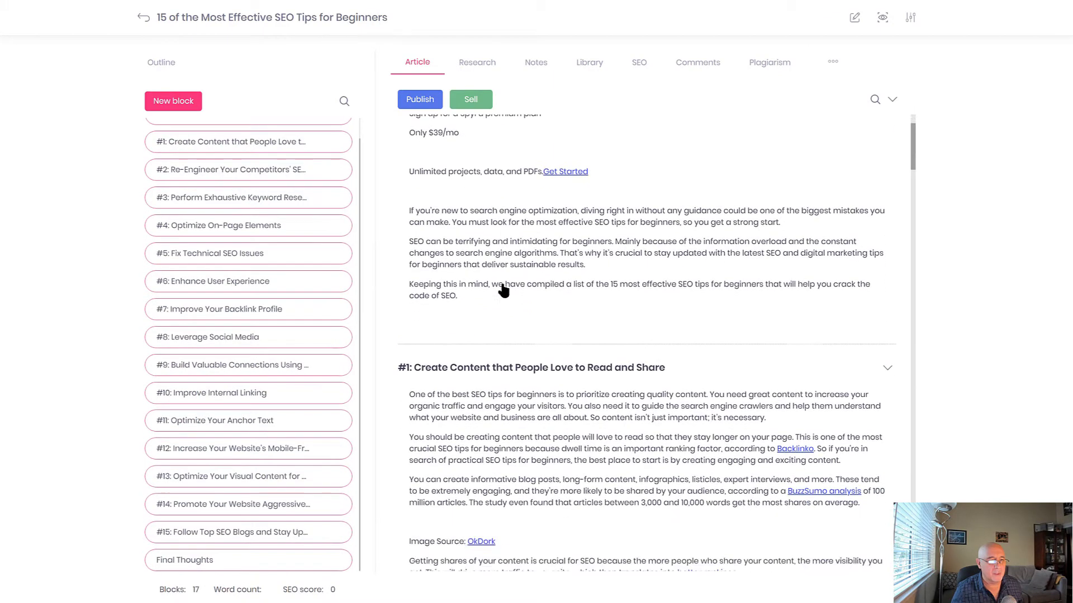
scroll(503, 290, down, 11)
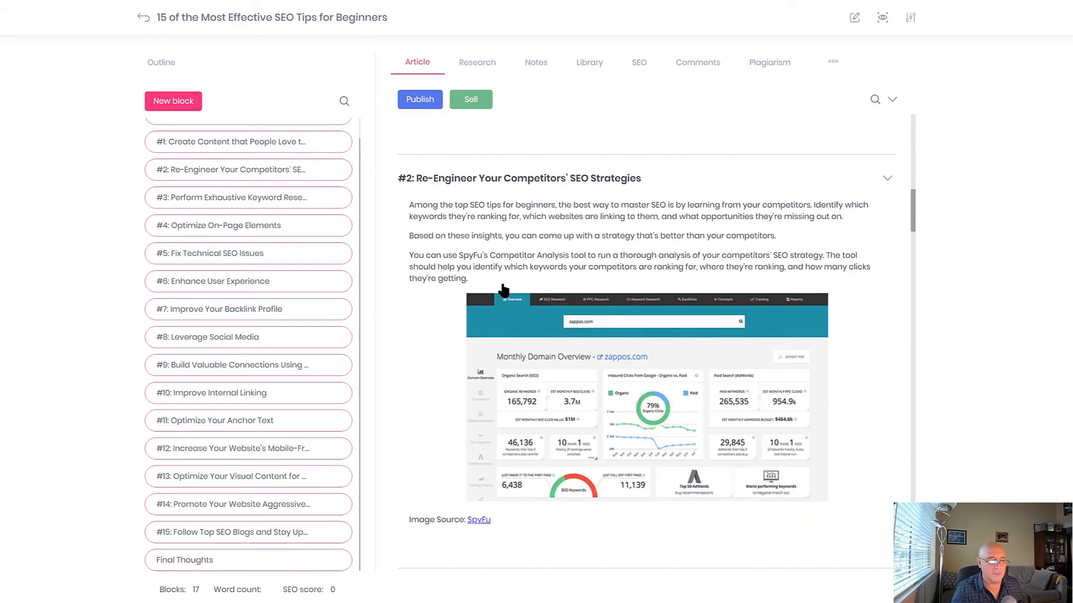
scroll(502, 289, down, 10)
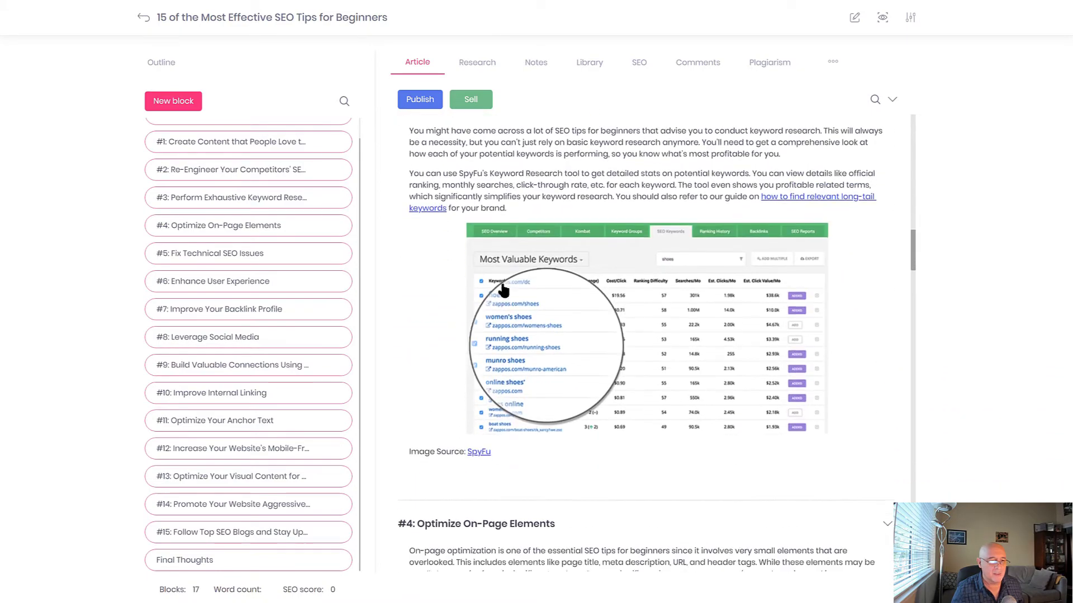
scroll(503, 289, down, 10)
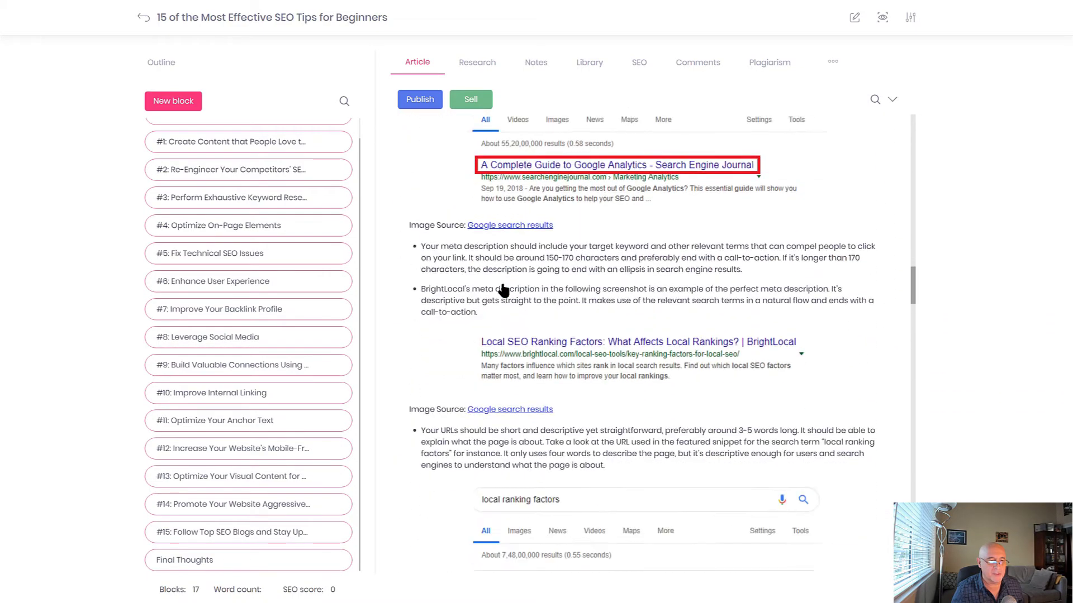
scroll(503, 289, down, 3)
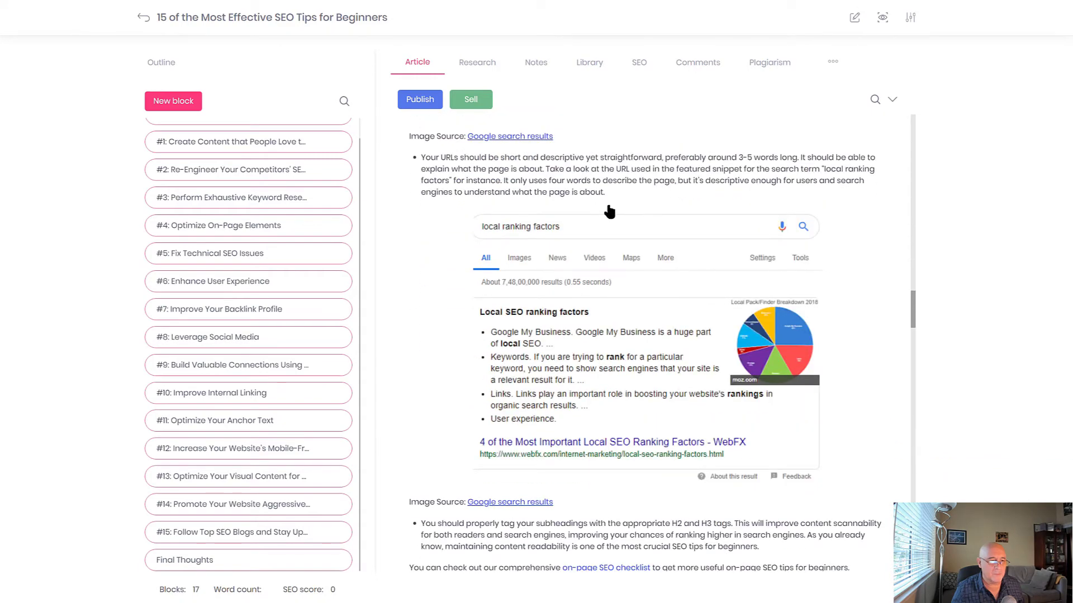
scroll(608, 212, down, 6)
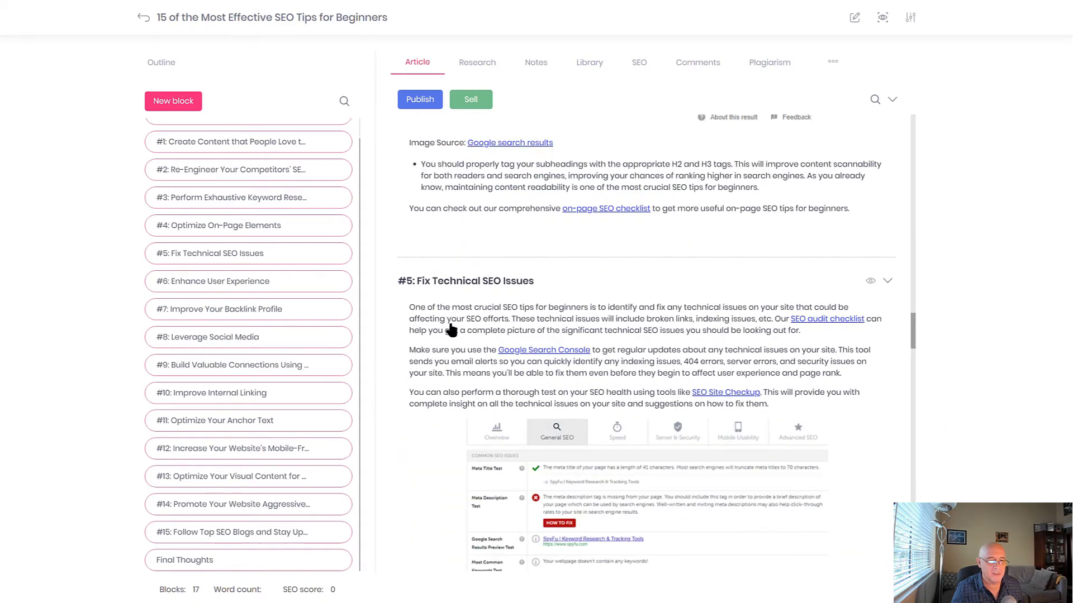
Check the text, images, links and numbered list in the imported article's blocks from #6 Enhance User Experience to #14 Promote Your Website Aggressively
scroll(451, 330, down, 14)
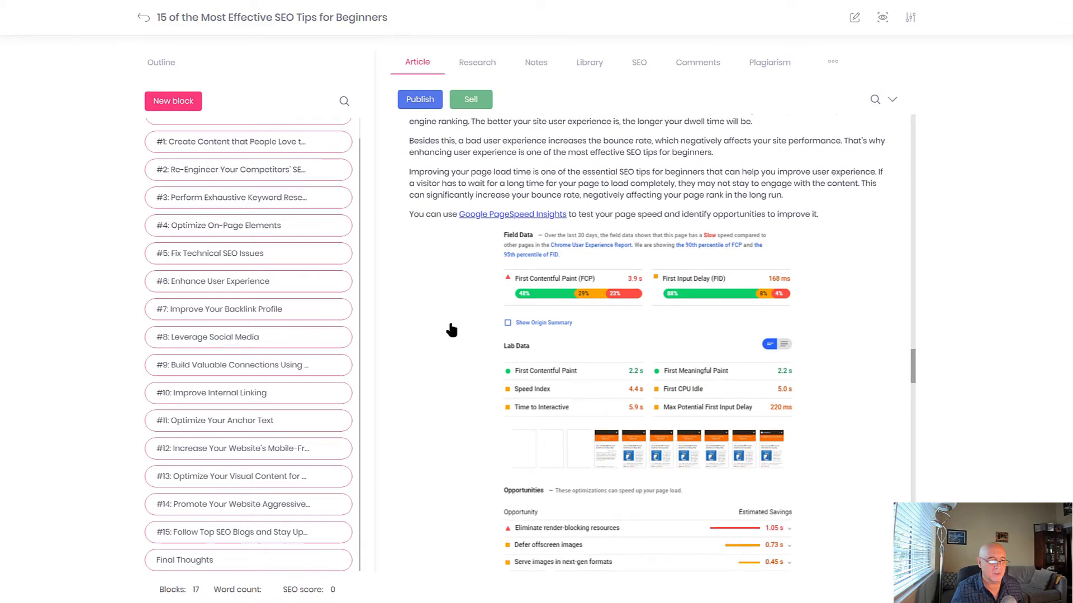
scroll(451, 329, down, 12)
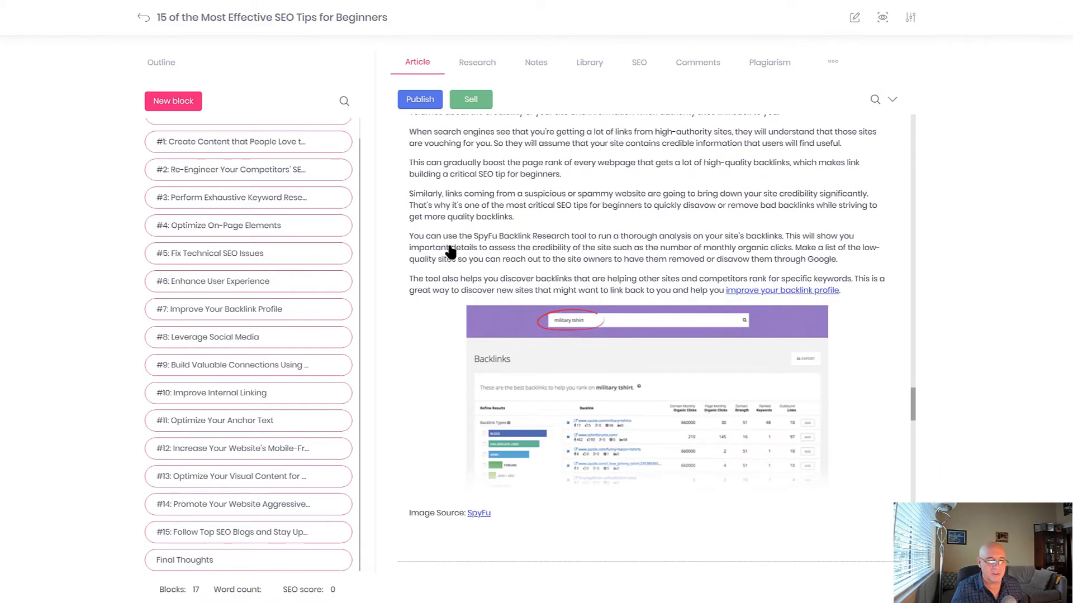
scroll(450, 253, down, 3)
scroll(530, 444, down, 8)
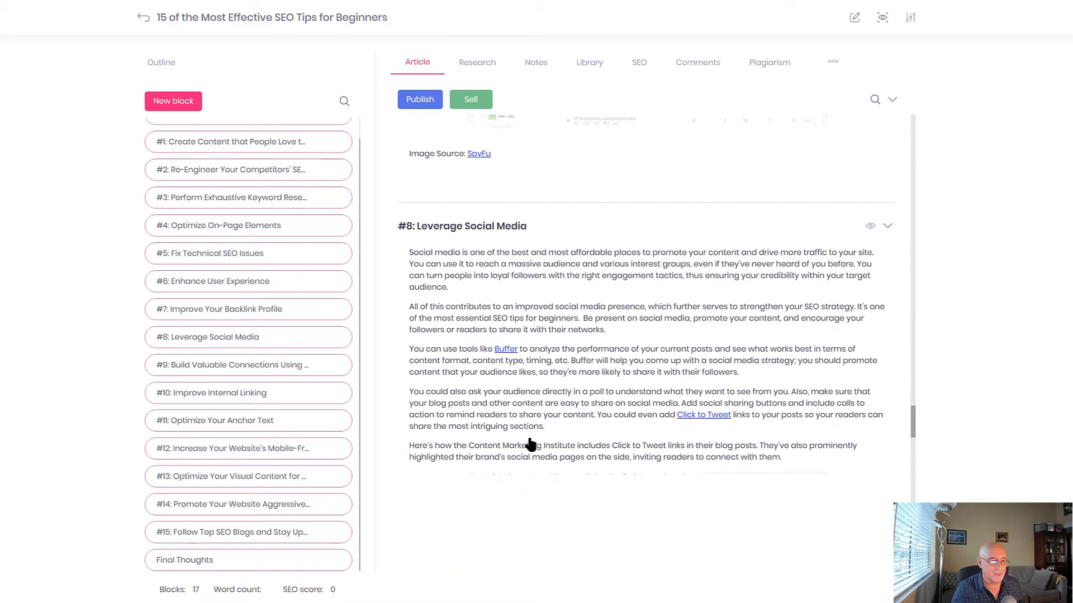
scroll(530, 444, down, 6)
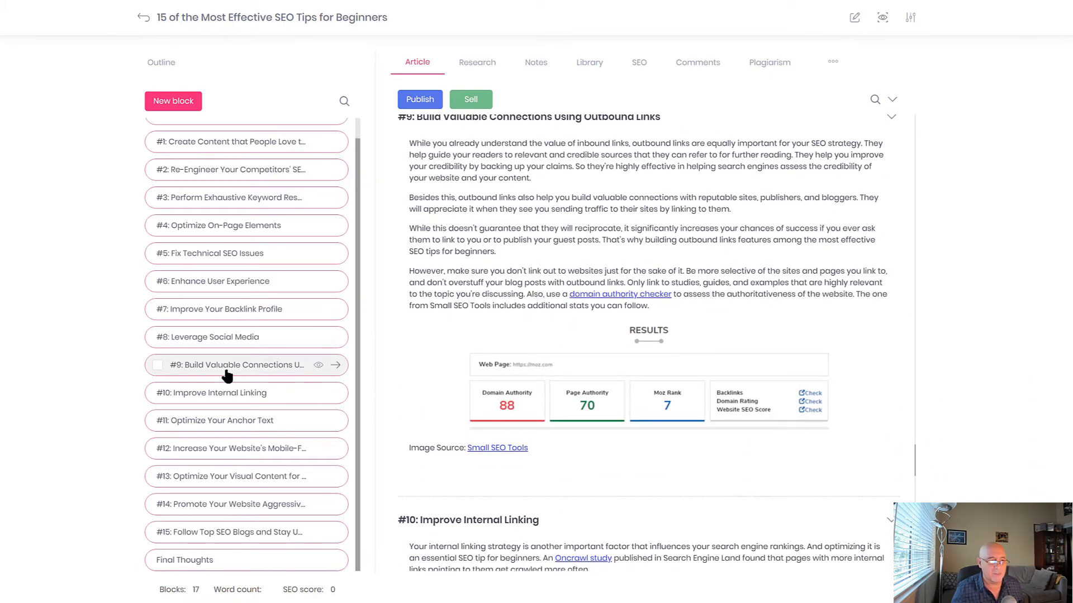
scroll(553, 353, down, 15)
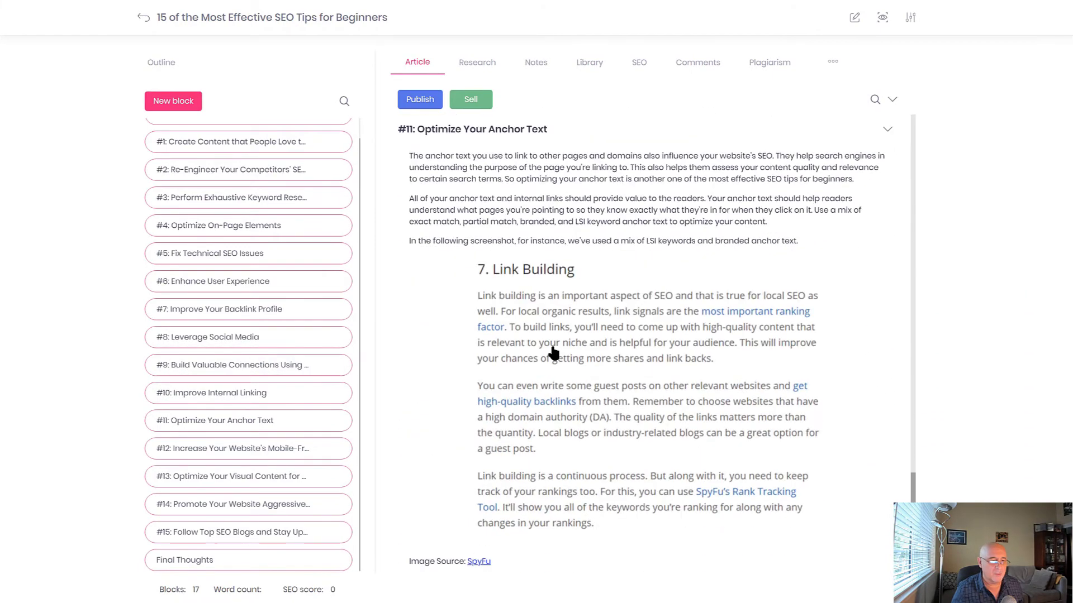
scroll(553, 353, down, 15)
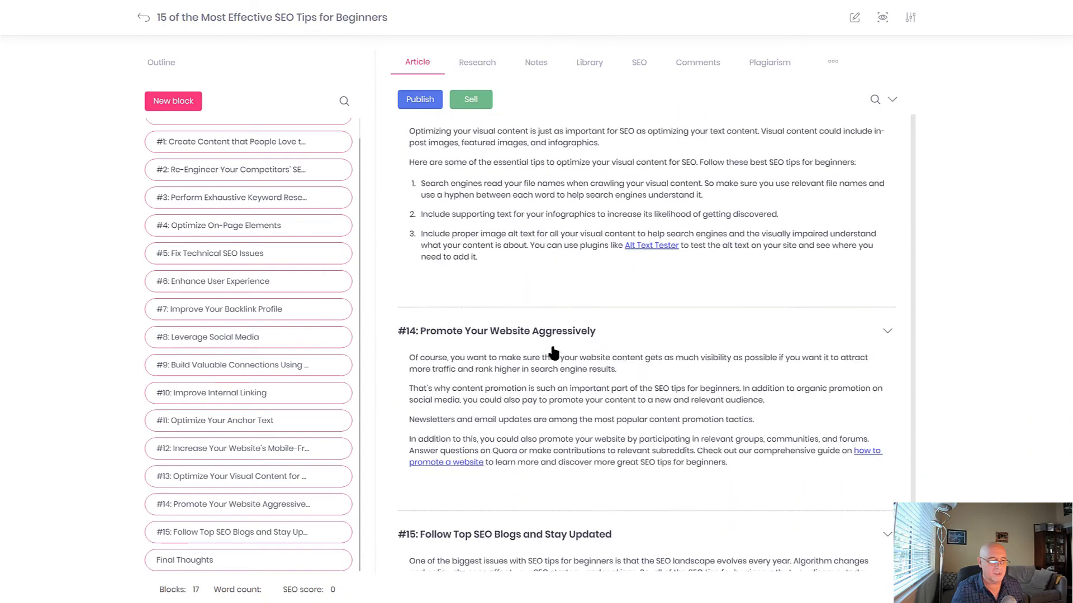
Preview the article and use its table of contents to check the sections from Preamble to Final Thoughts
scroll(519, 347, up, 6)
scroll(215, 360, up, 1)
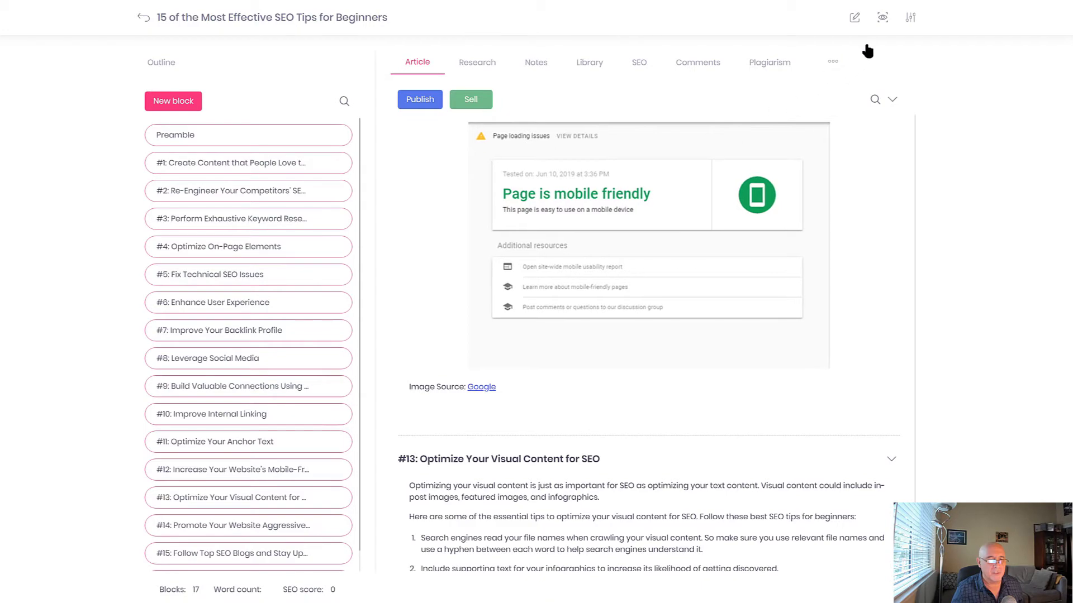
click(882, 18)
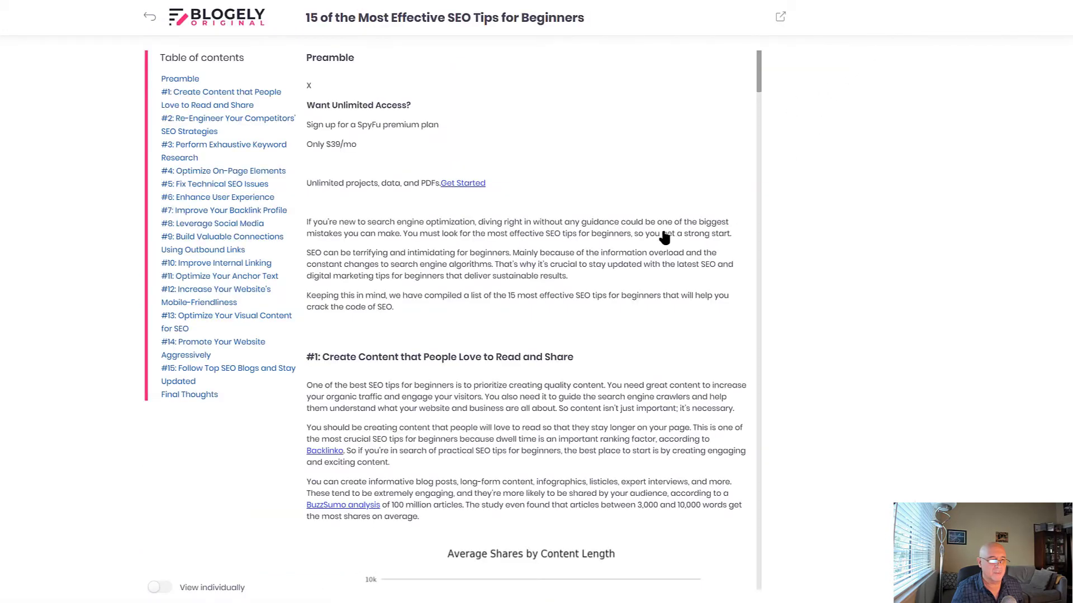
scroll(472, 239, down, 20)
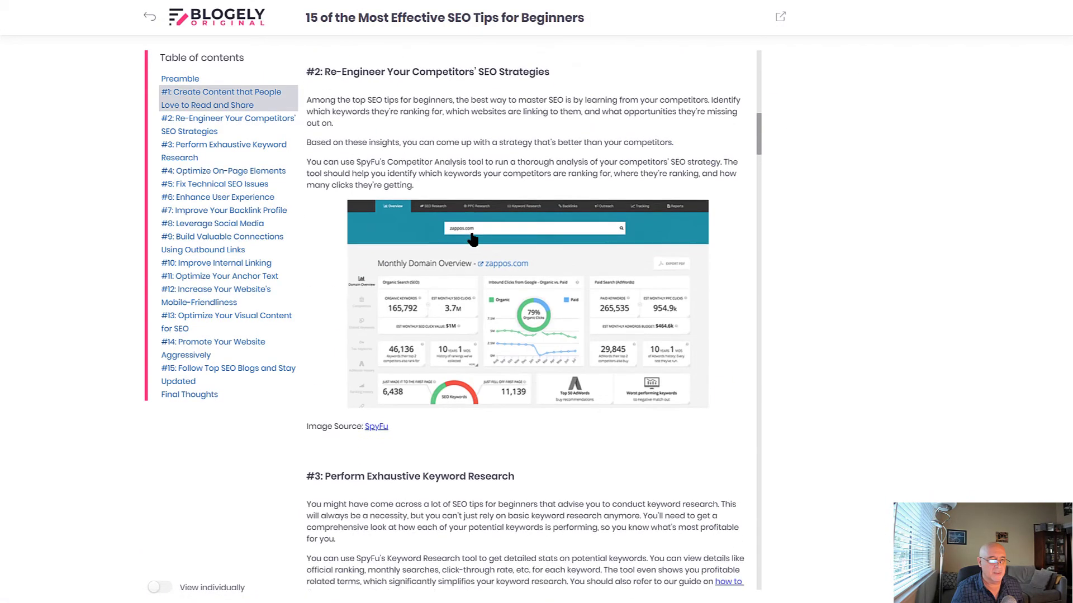
click(218, 264)
click(215, 300)
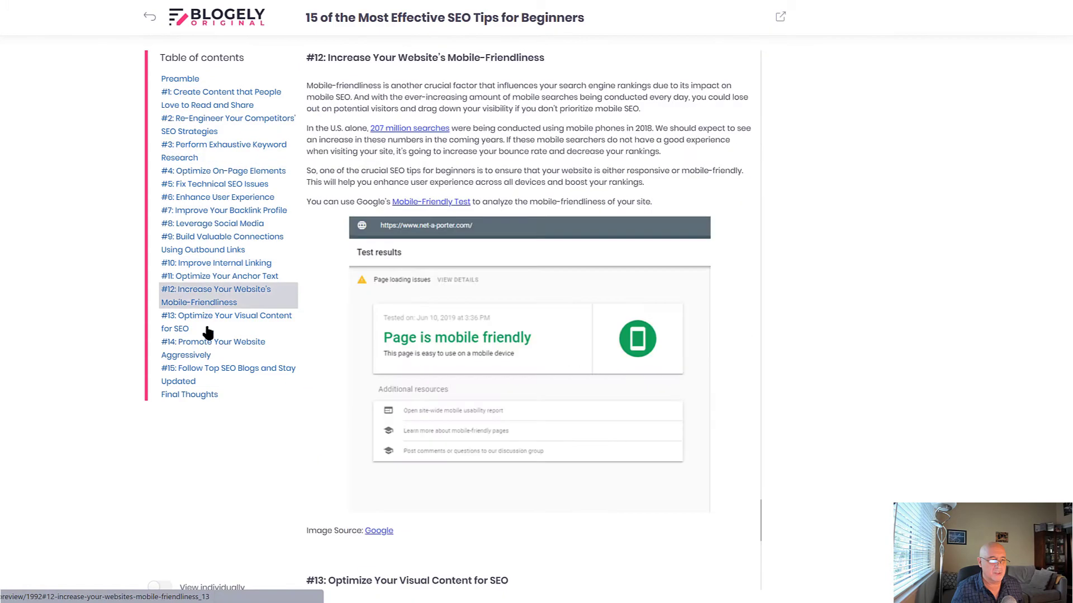
click(208, 370)
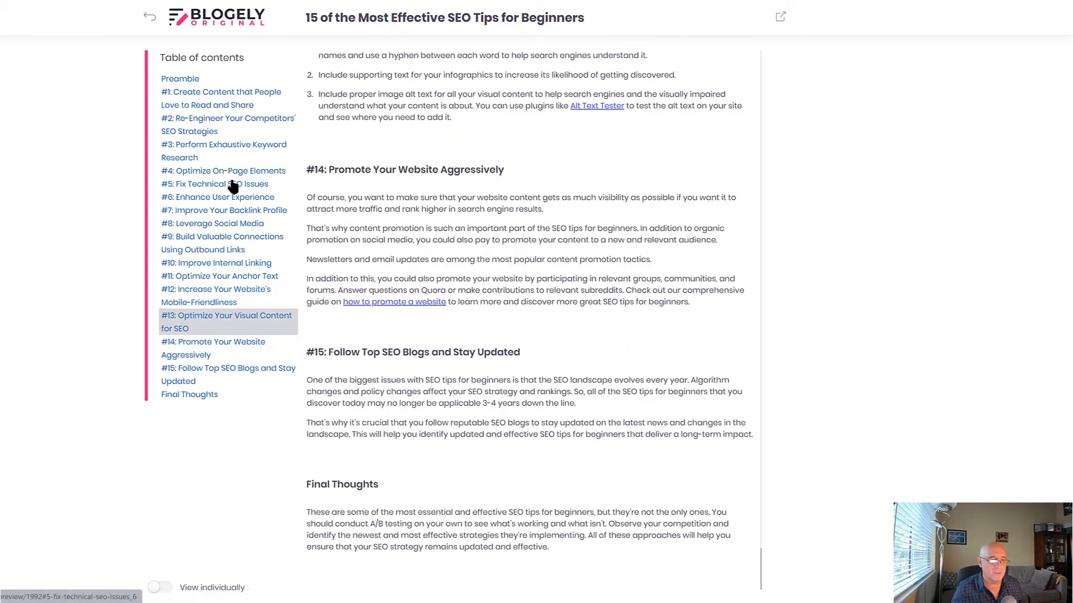
click(229, 171)
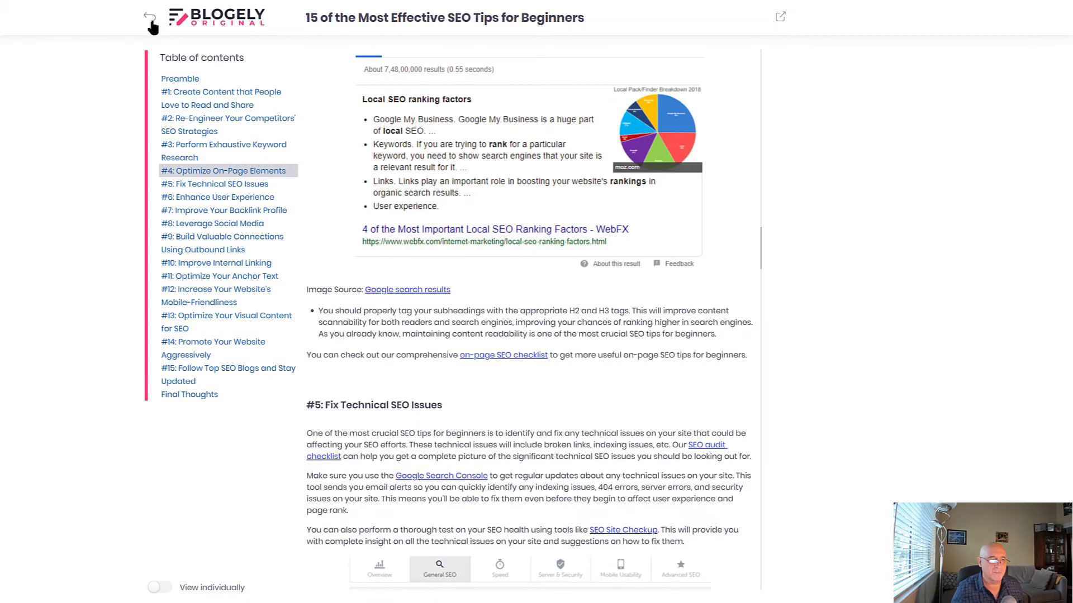
Reopen "15 of the Most Effective SEO Tips for Beginners" from the article list and start publishing it with WordPress as the platform
click(149, 17)
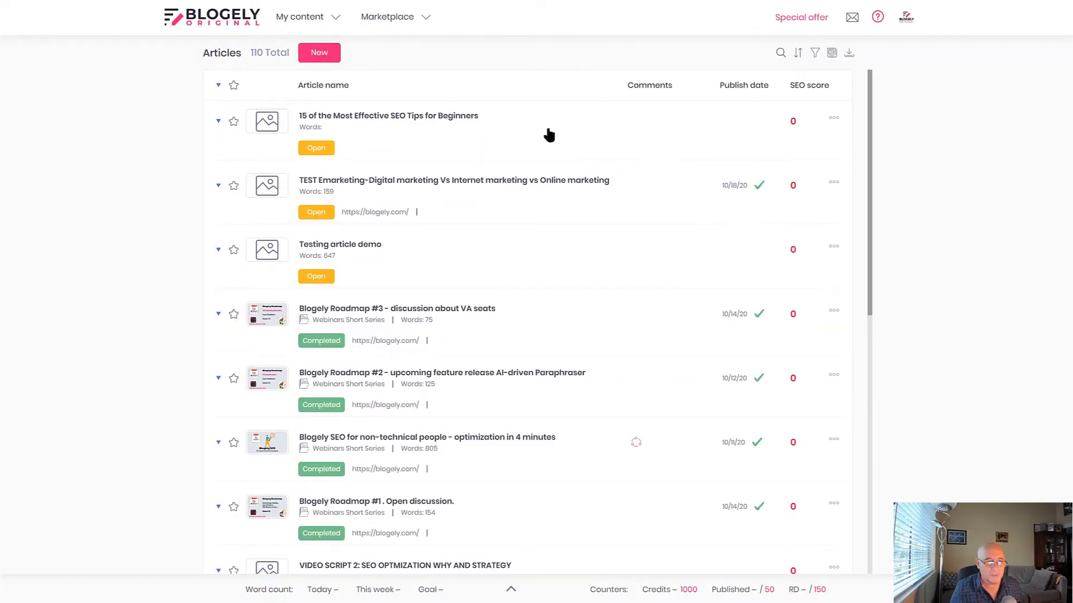
click(462, 123)
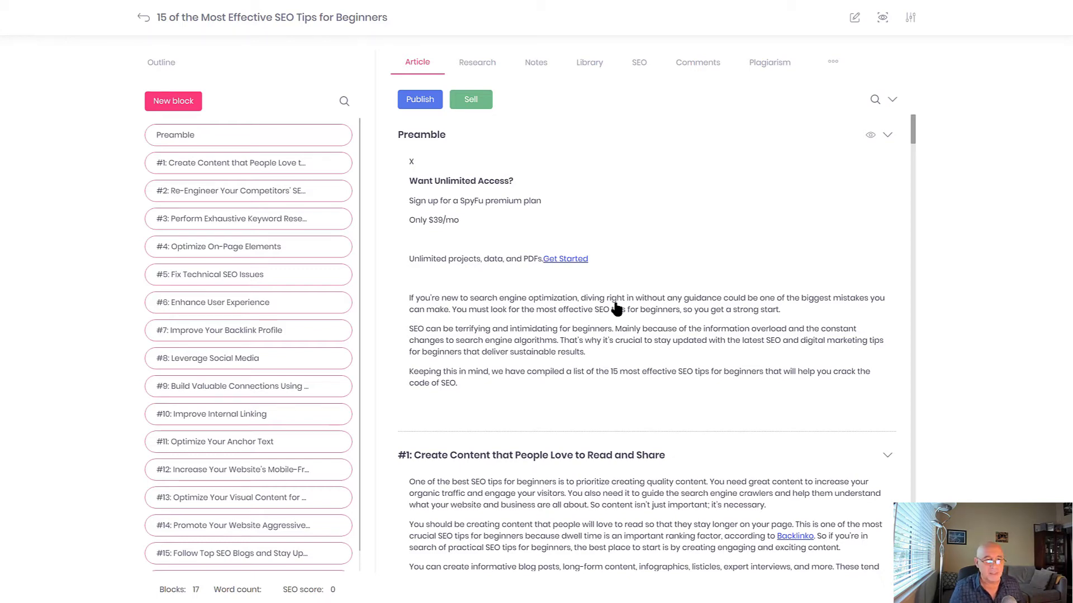
scroll(596, 364, down, 5)
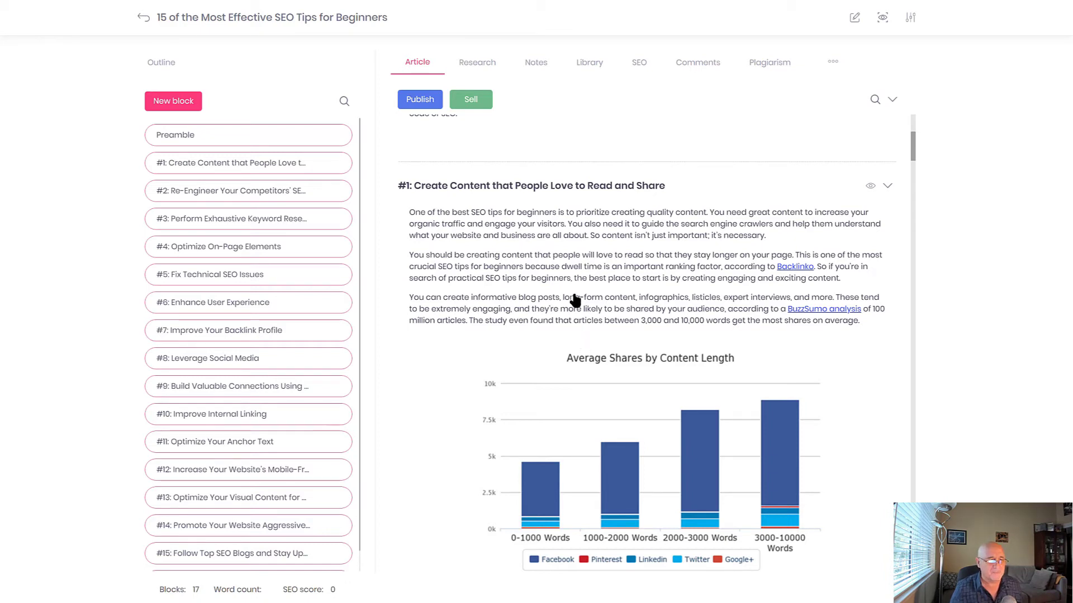
click(419, 100)
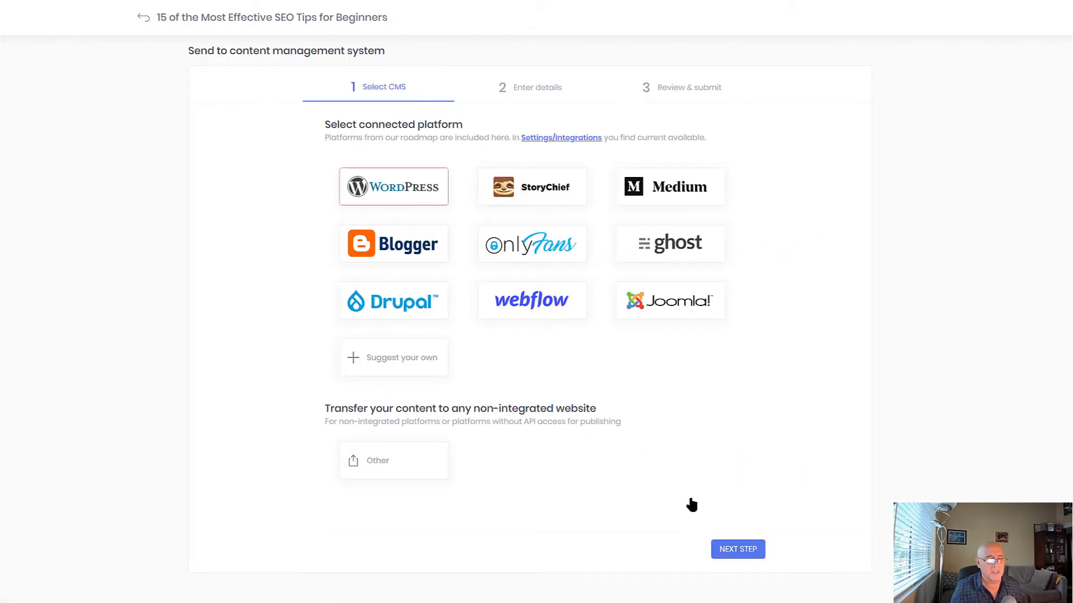
click(750, 548)
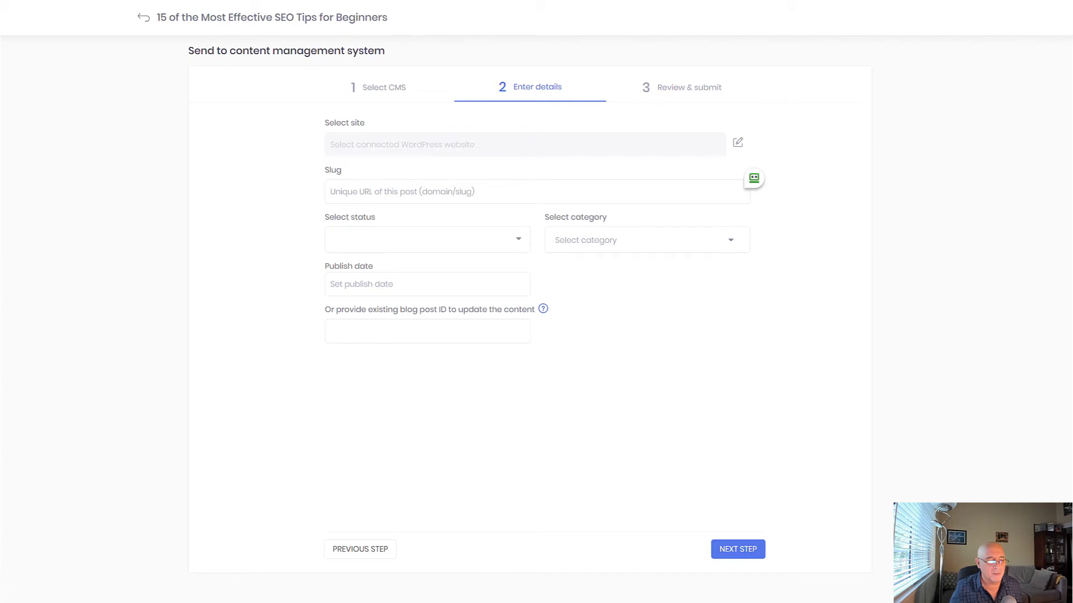
click(162, 602)
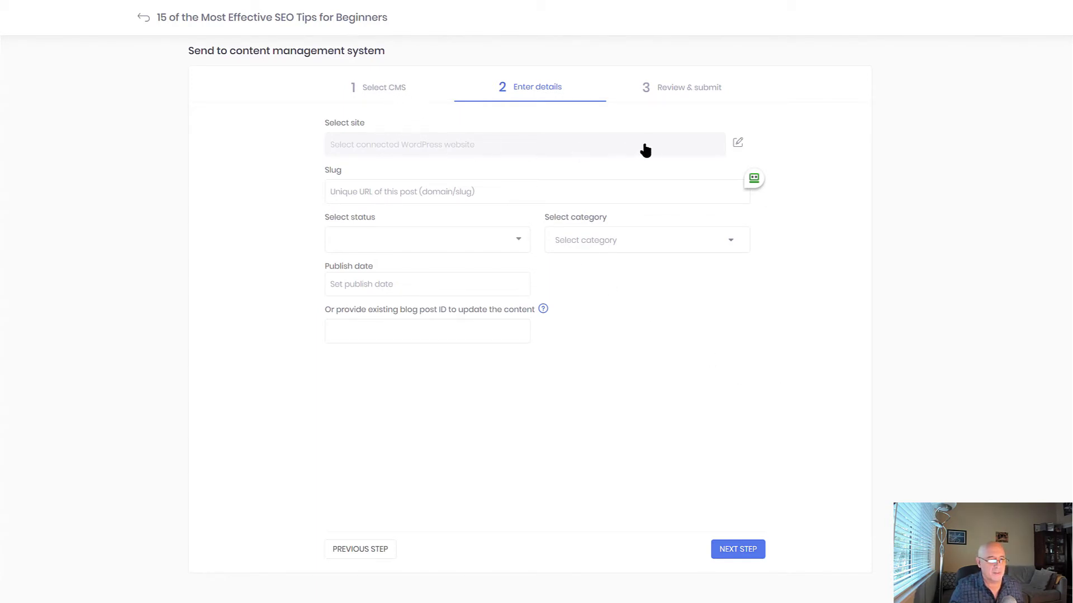
click(738, 145)
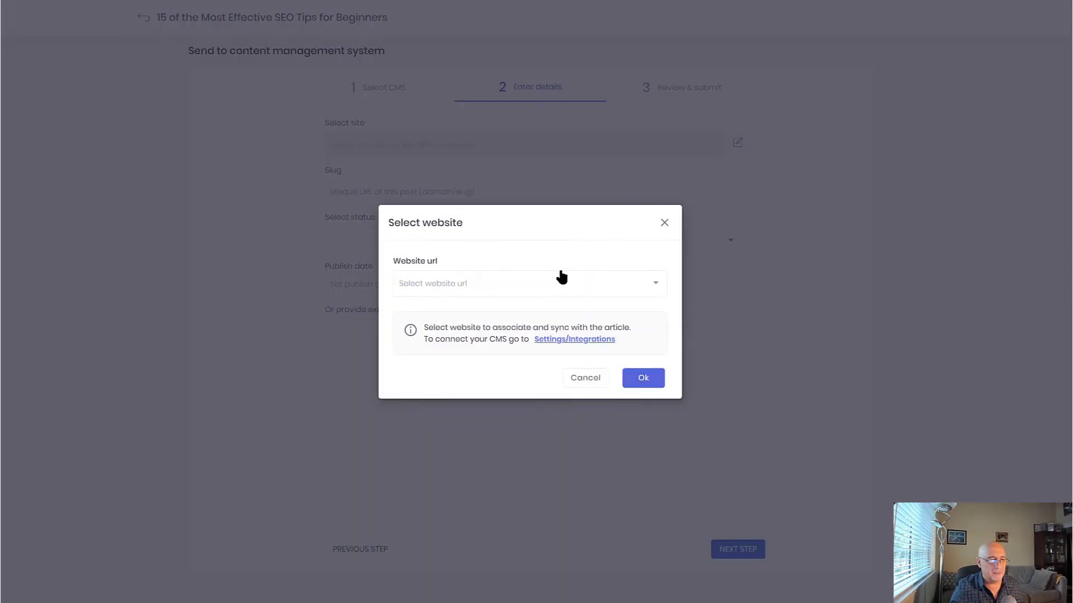
click(553, 281)
click(469, 314)
click(637, 379)
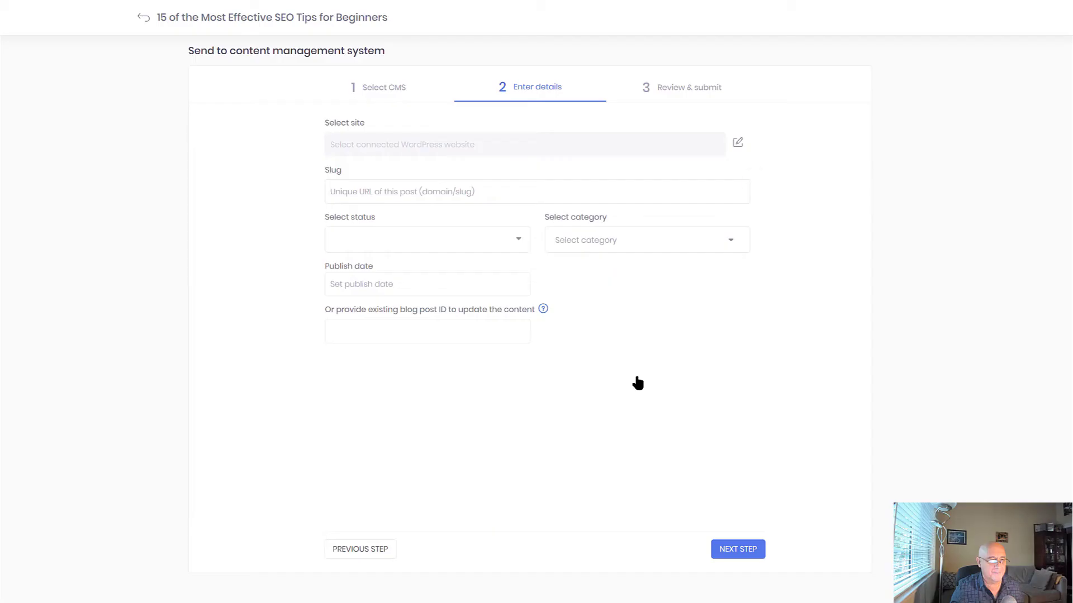
Set the post's slug to Try123
click(365, 200)
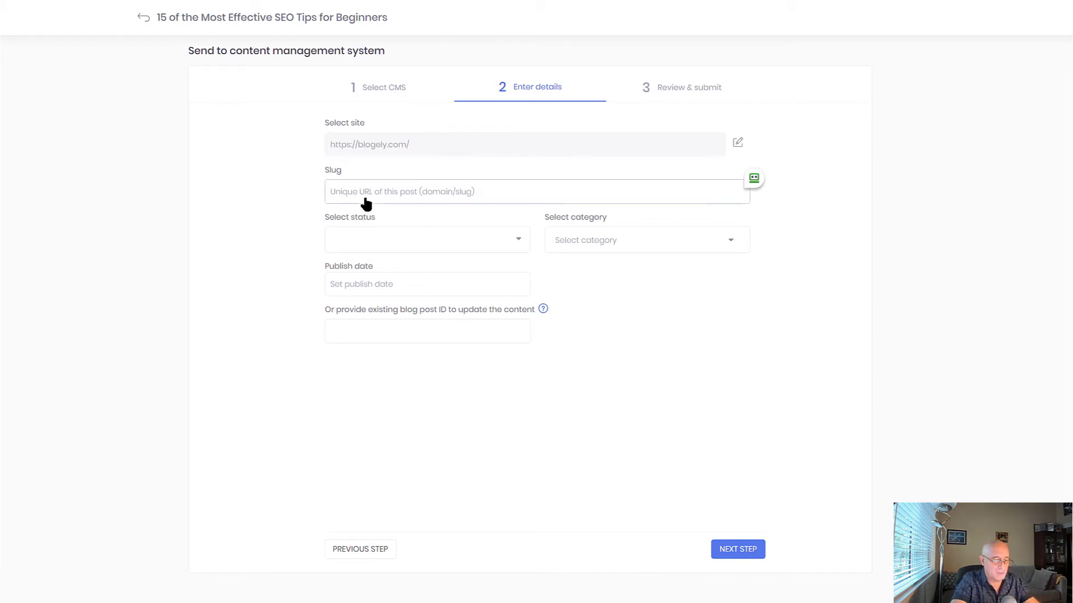
text(Tri)
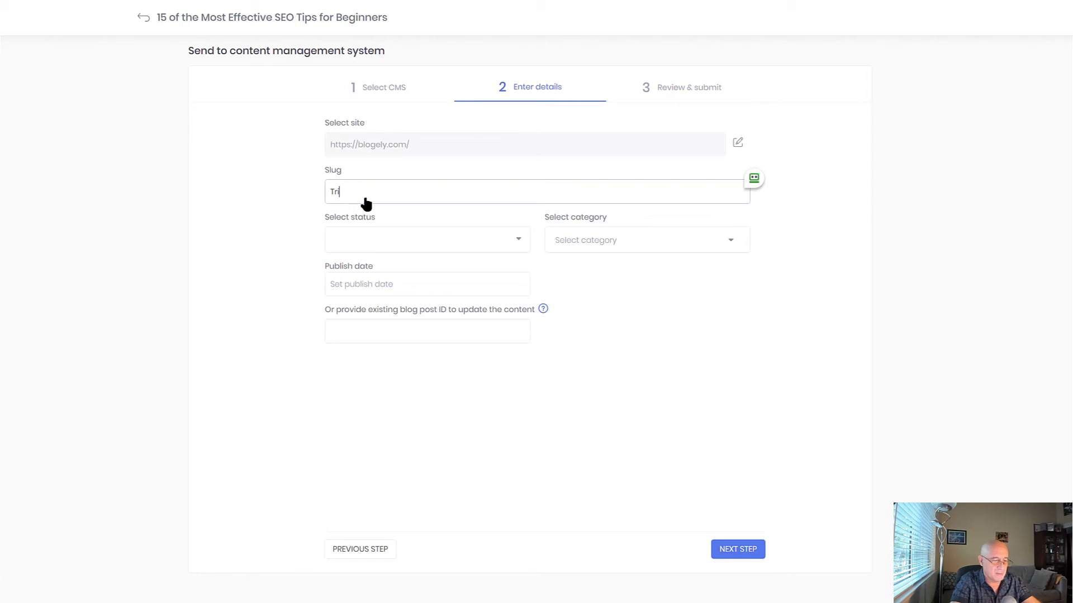
key(BackSpace)
text(y123)
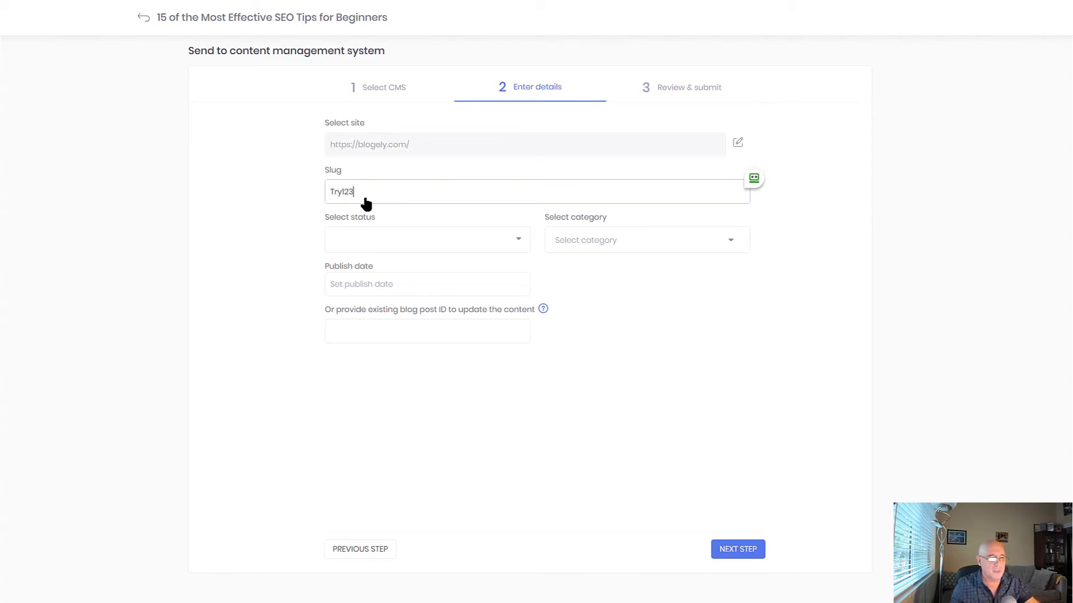
Set the post's status to Published and its publish date to Oct 18 2020
click(397, 247)
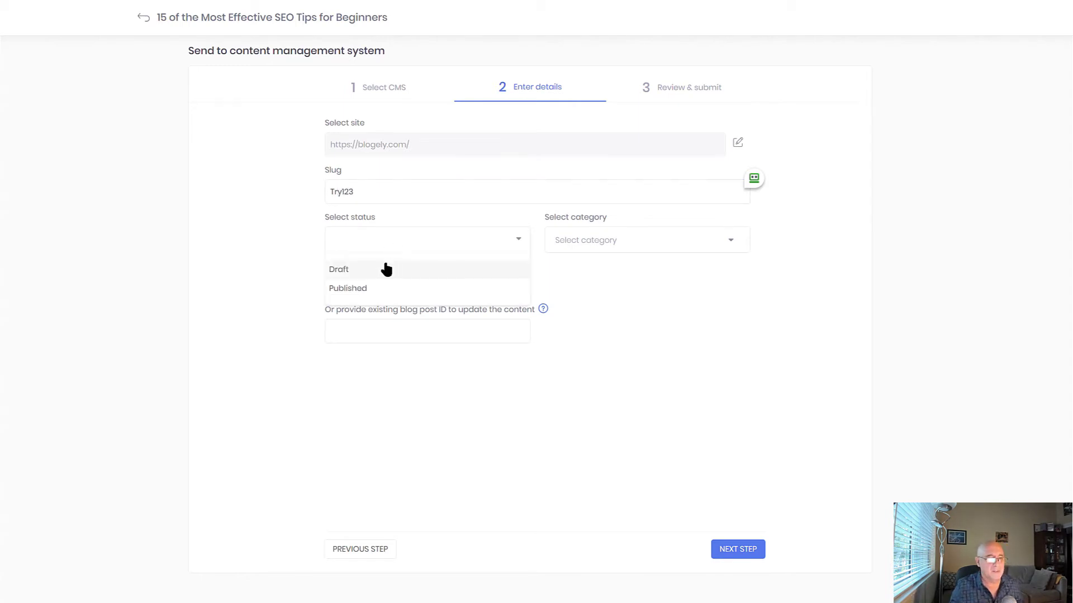
click(364, 294)
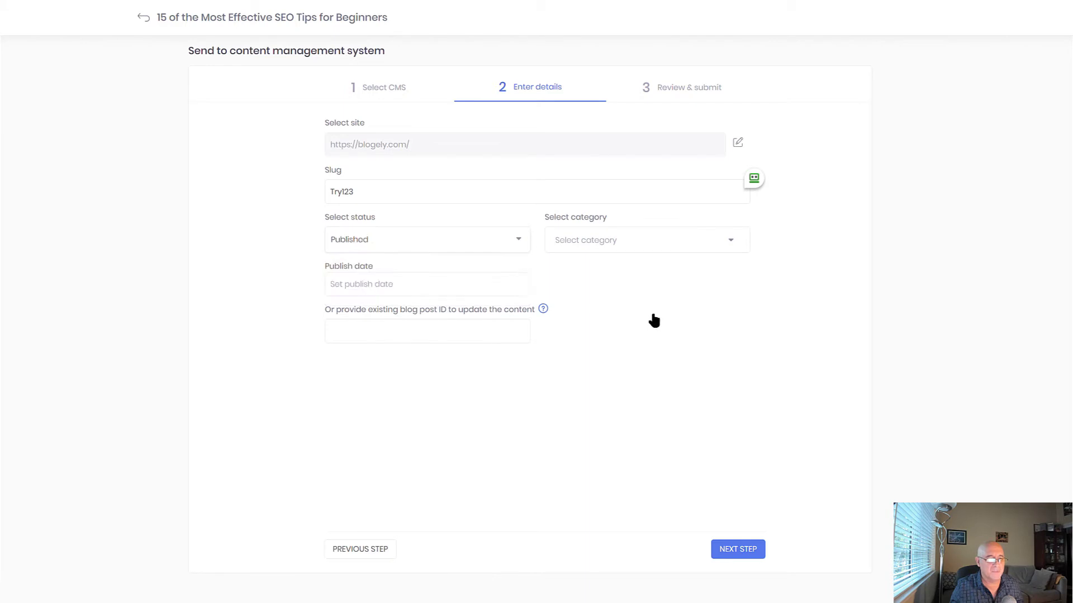
click(391, 286)
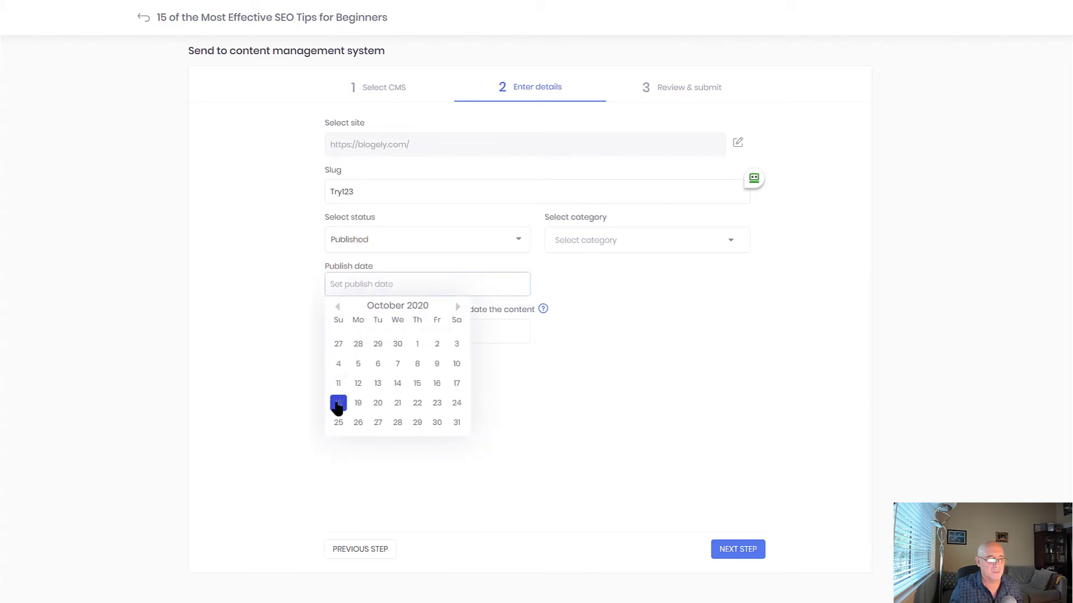
click(338, 402)
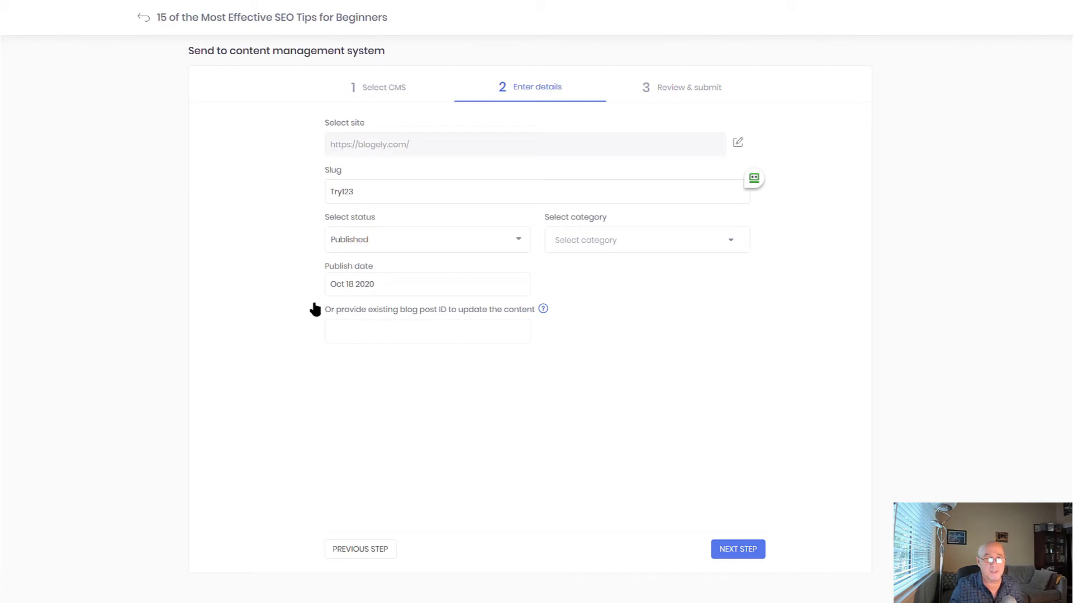
Enter 55792 as the existing blog post ID whose content should be updated
click(361, 337)
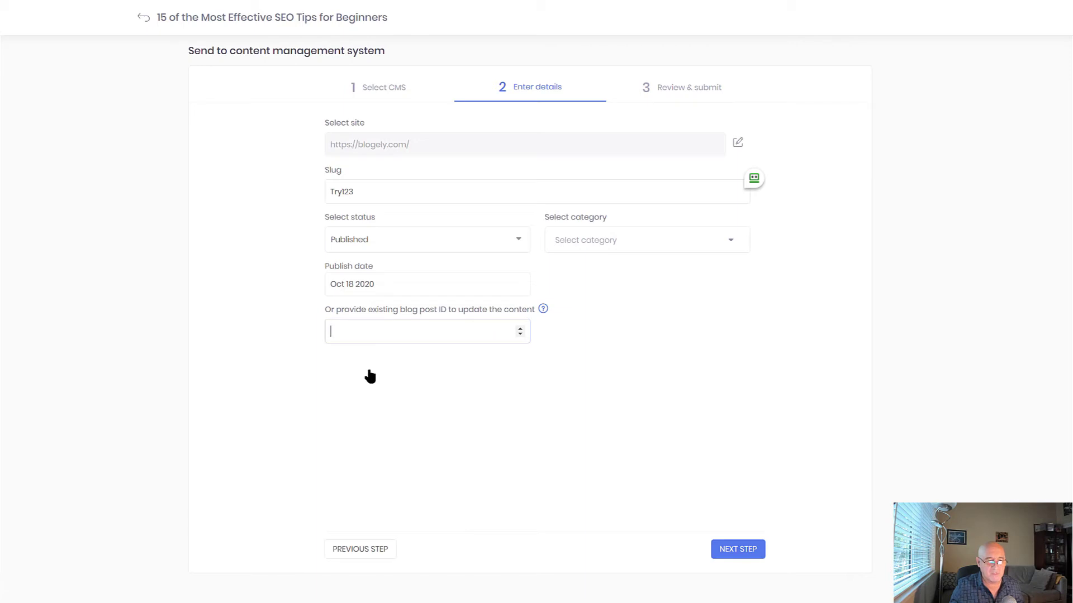
click(423, 334)
text(55)
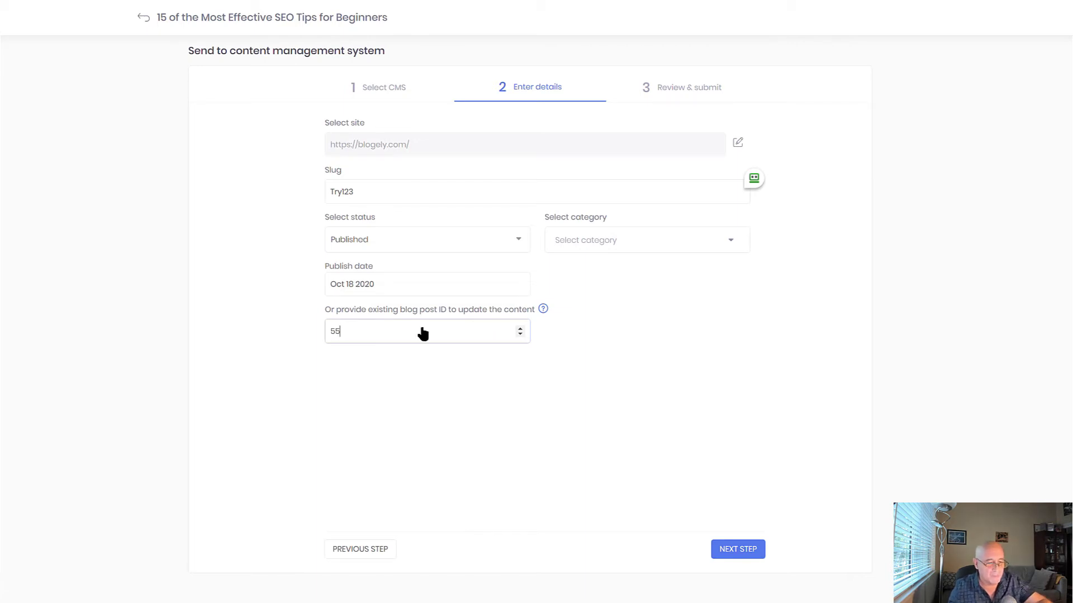
text(792)
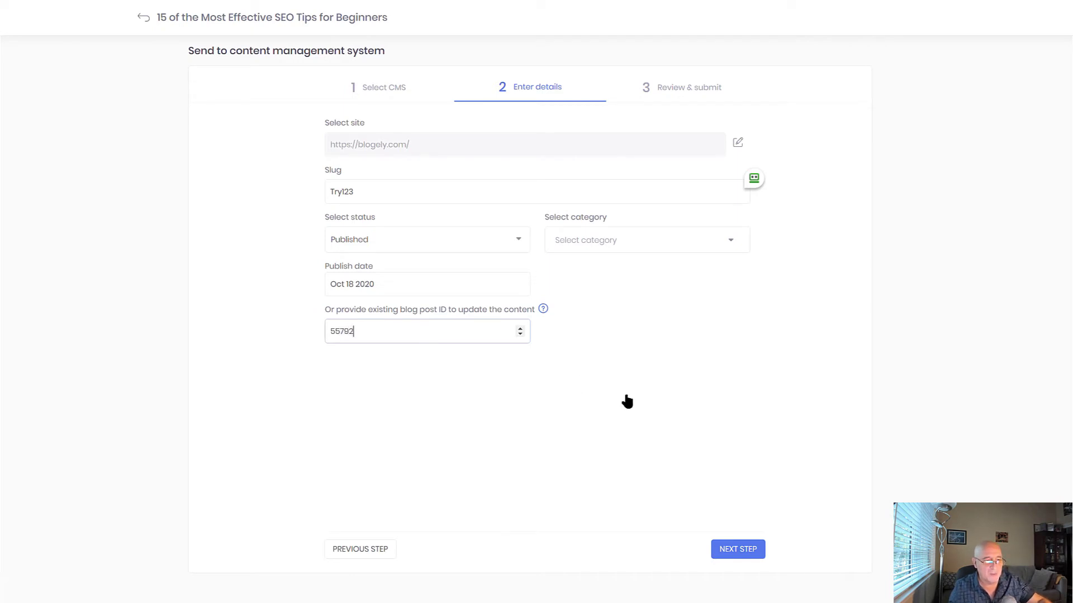
click(627, 401)
click(643, 340)
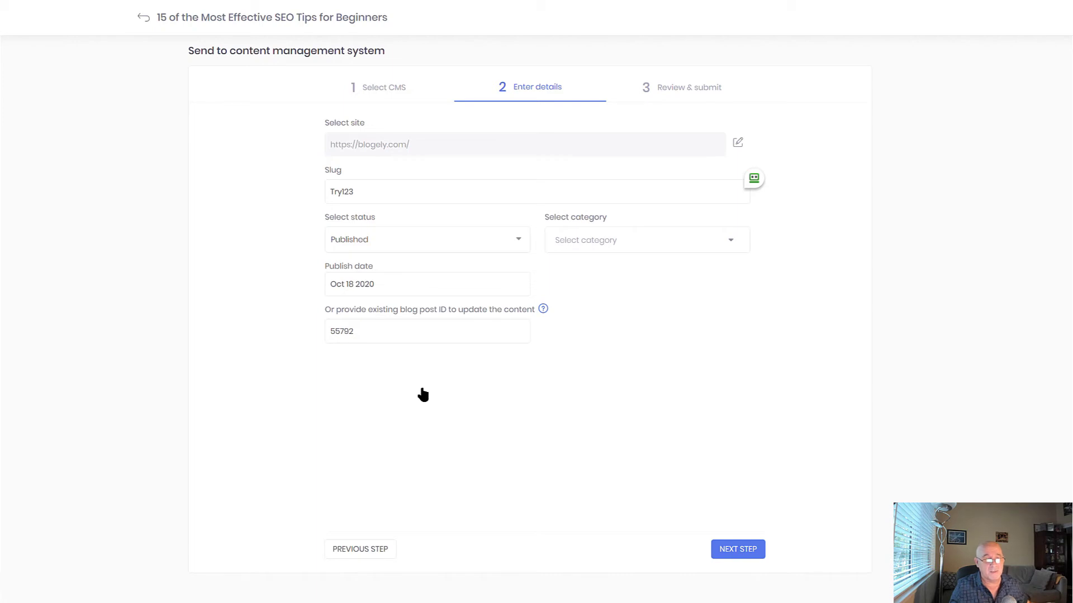
Continue to the review of the publishing details and submit the article to WordPress
click(748, 550)
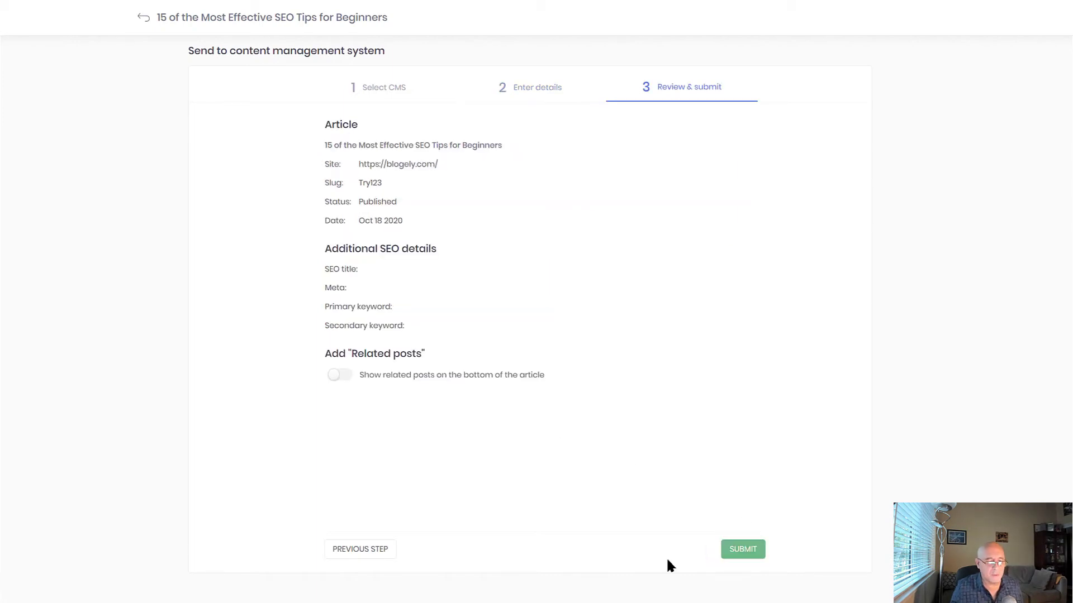
click(740, 550)
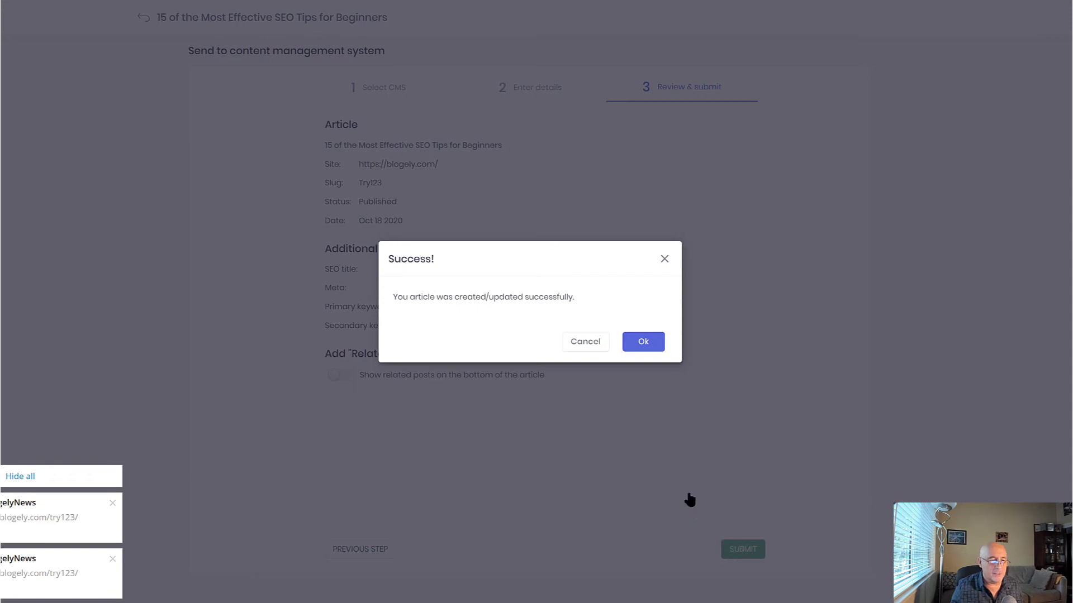
click(642, 344)
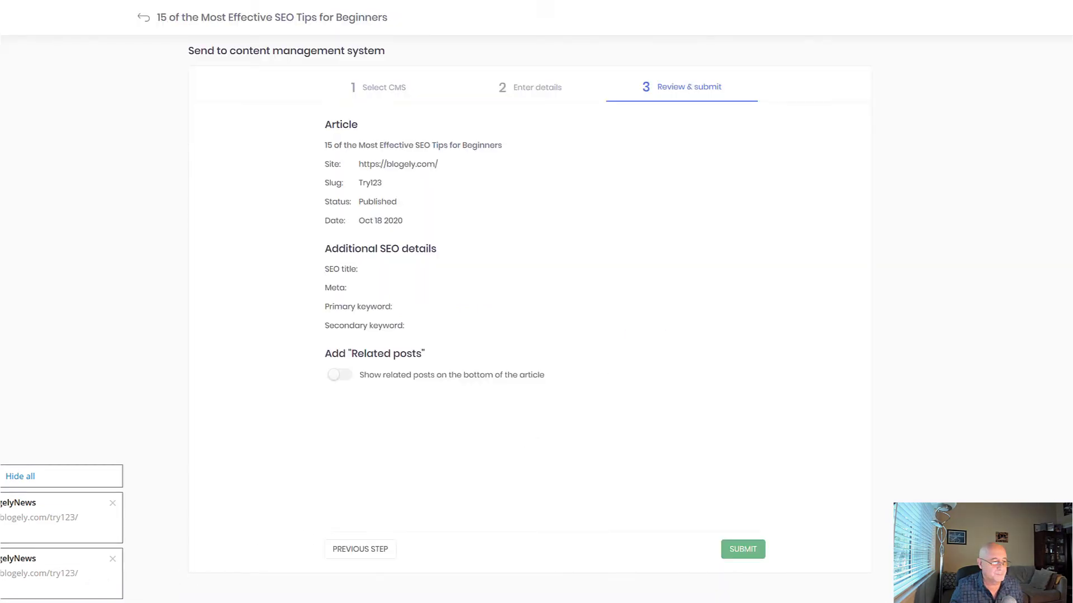
Switch to the WordPress posts list, view the published SEO tips post and check its headings, images, links and lists down to #12
key(alt+Tab)
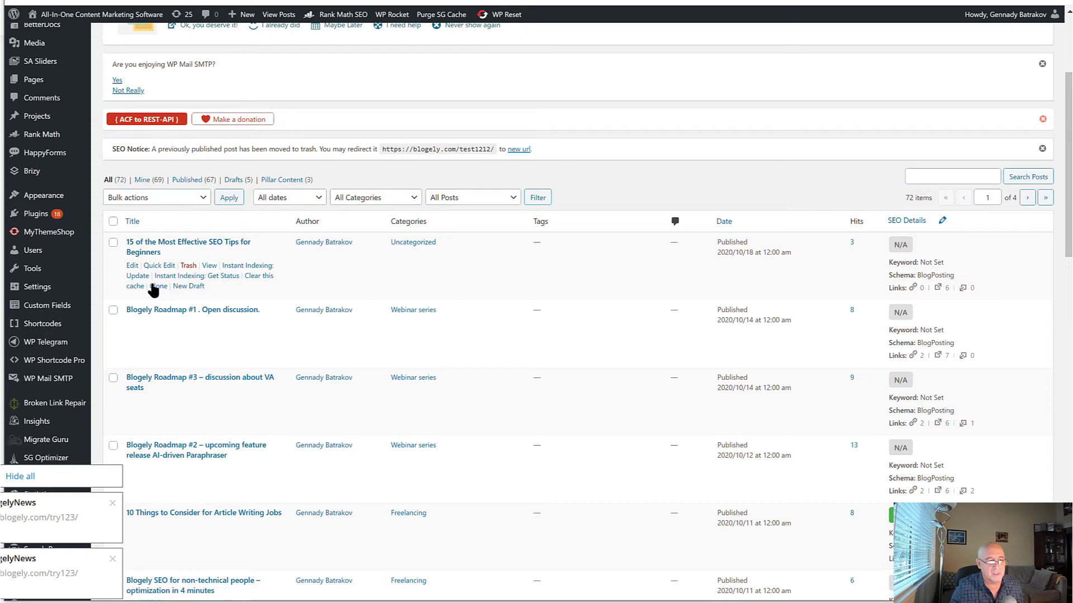
click(208, 266)
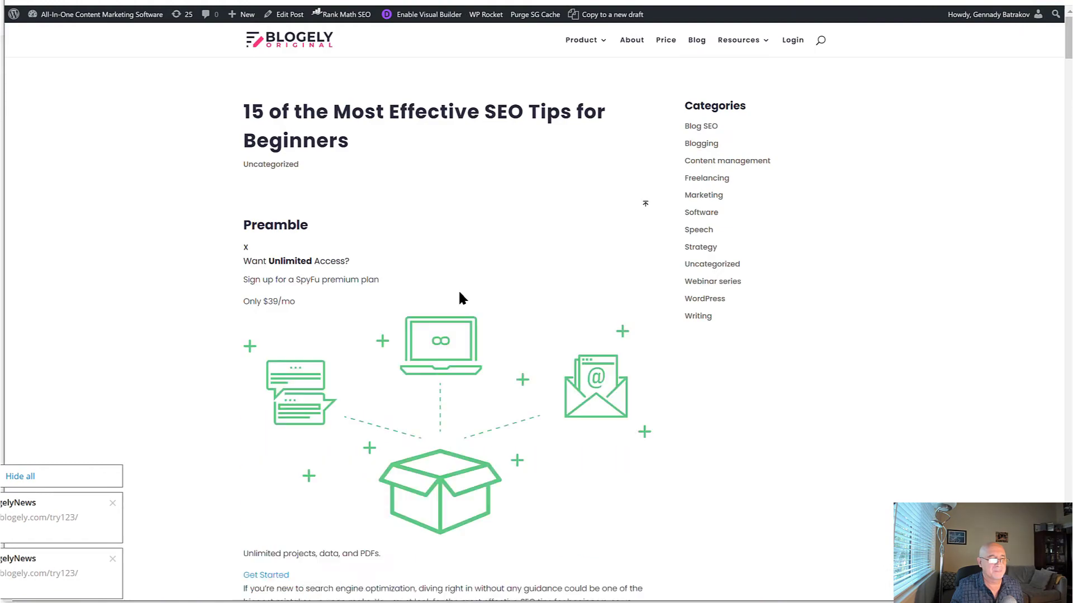
scroll(560, 264, down, 10)
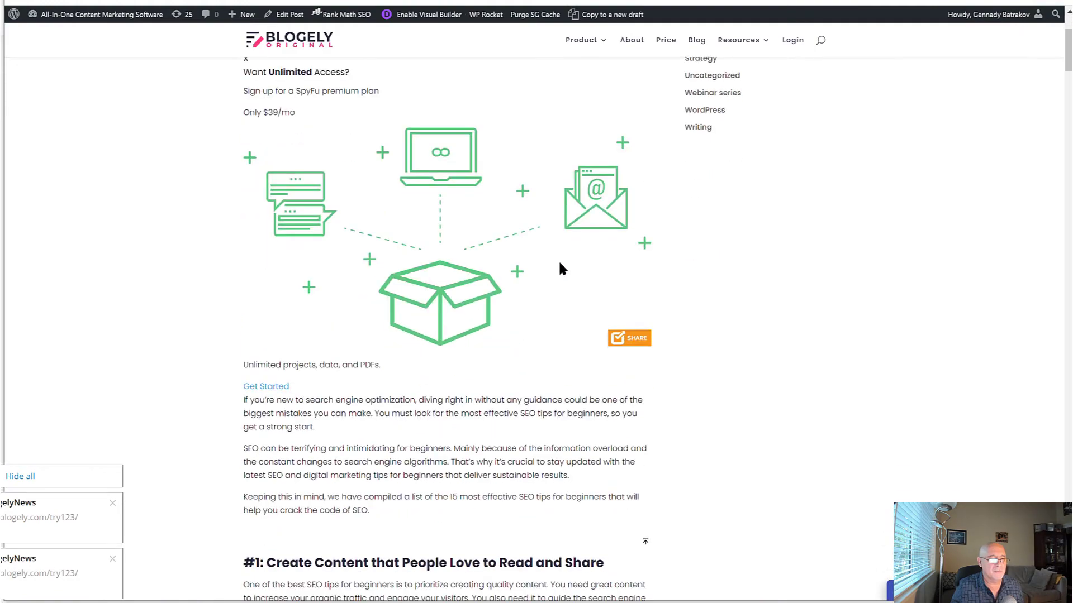
scroll(560, 264, down, 13)
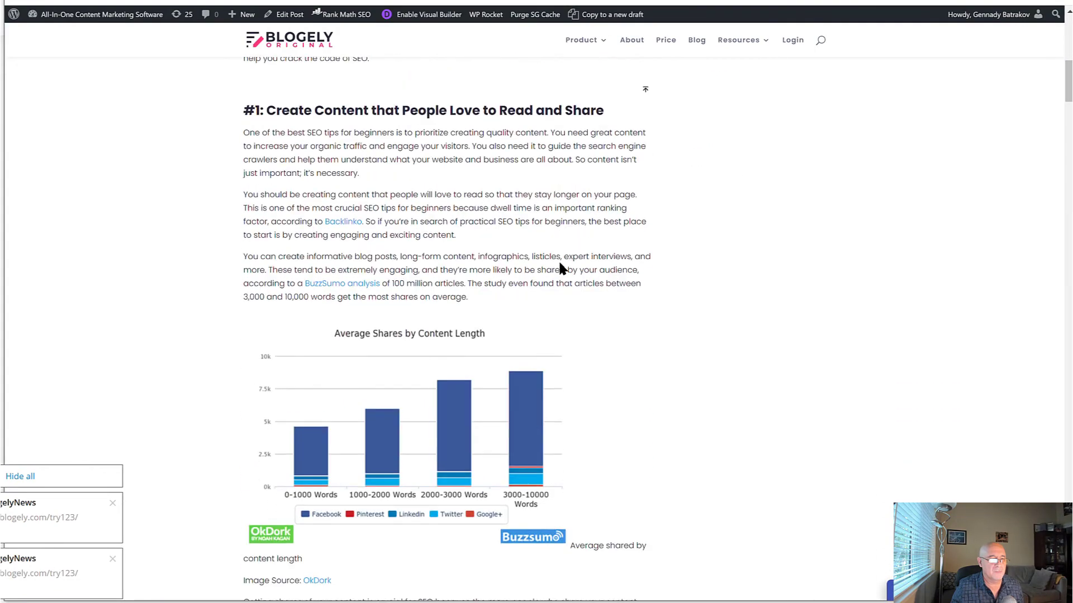
scroll(560, 264, down, 12)
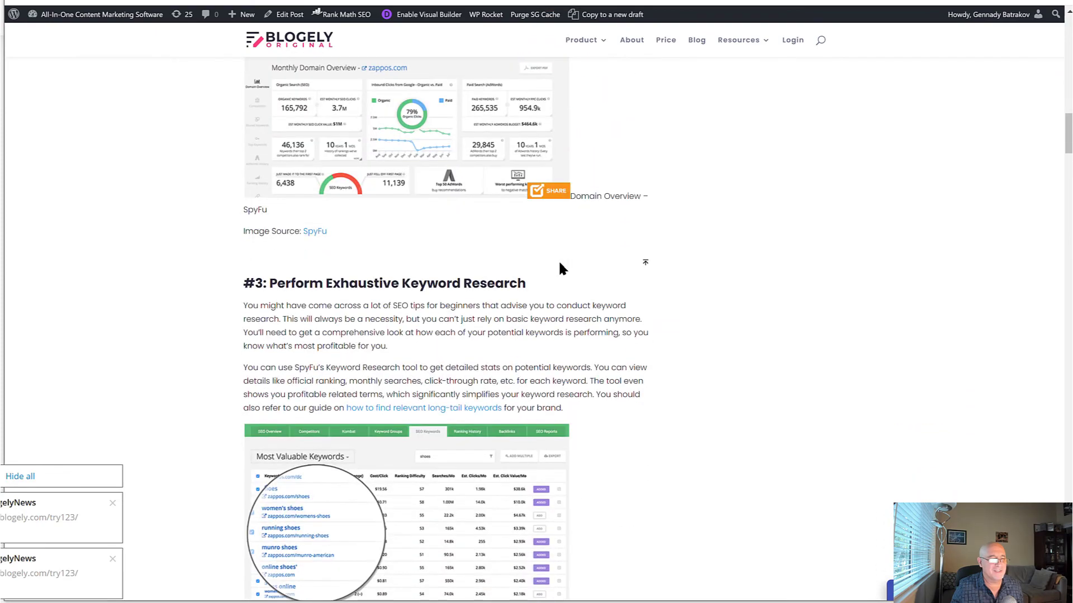
scroll(560, 268, down, 12)
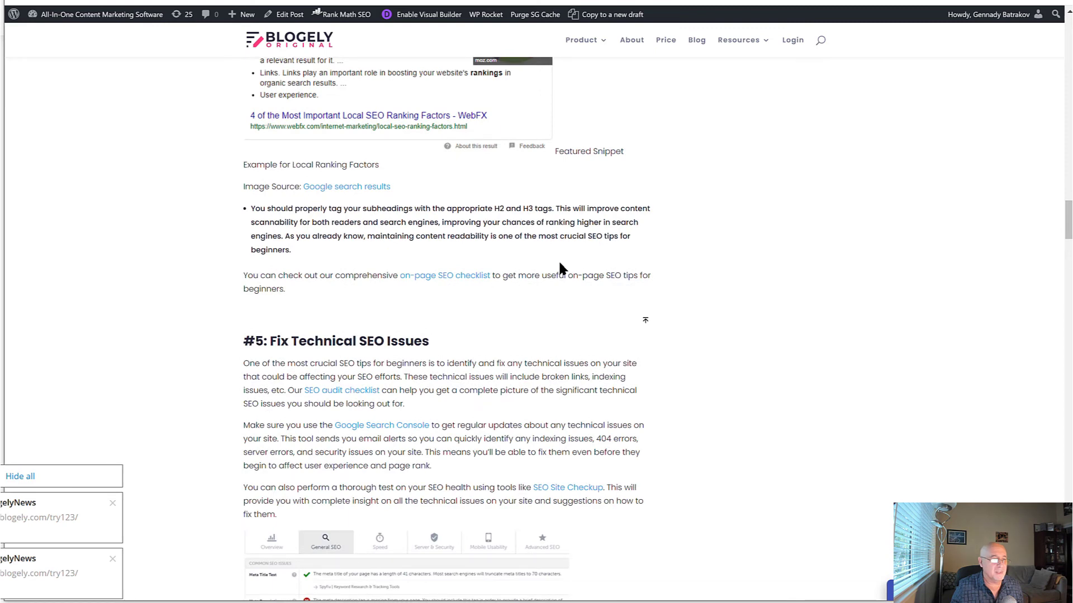
scroll(586, 271, down, 2)
scroll(581, 285, down, 9)
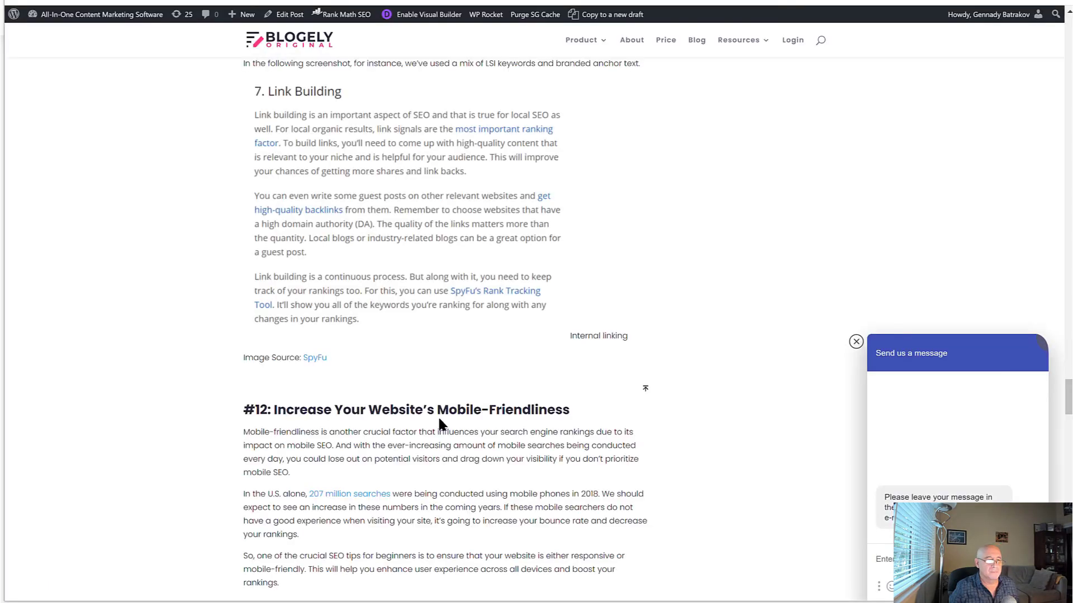
Check the rest of the published SEO tips post from section #12 through Final Thoughts to the page footer
scroll(437, 414, down, 8)
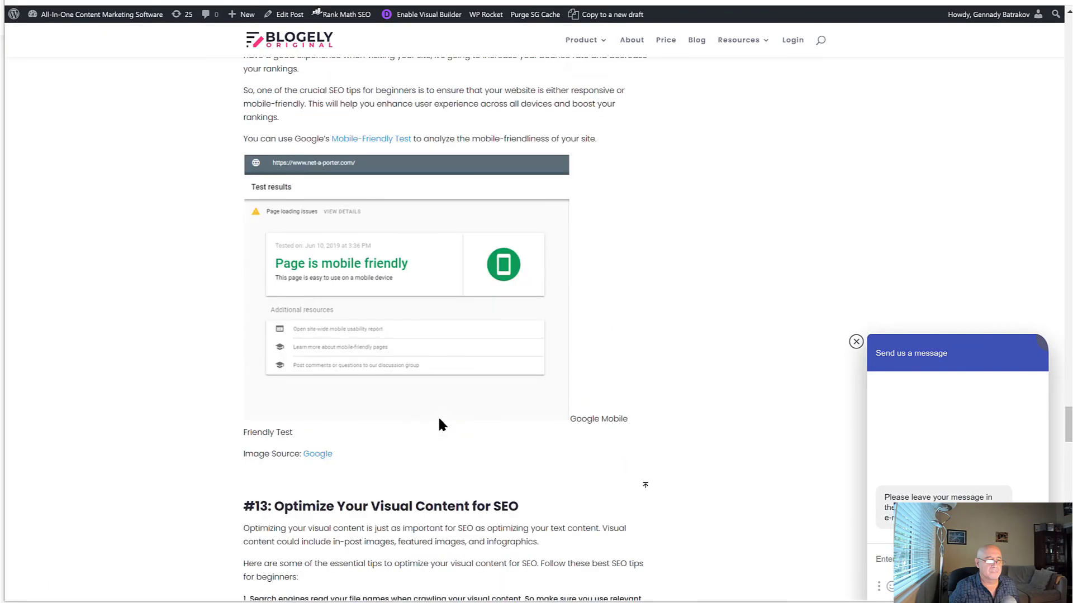
scroll(439, 420, down, 13)
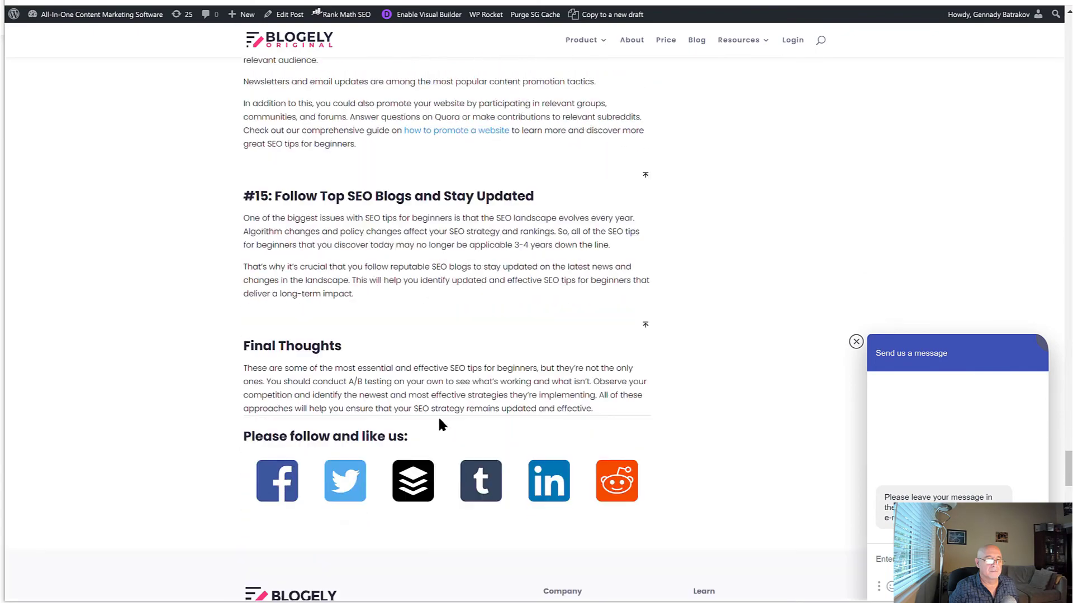
scroll(439, 420, down, 6)
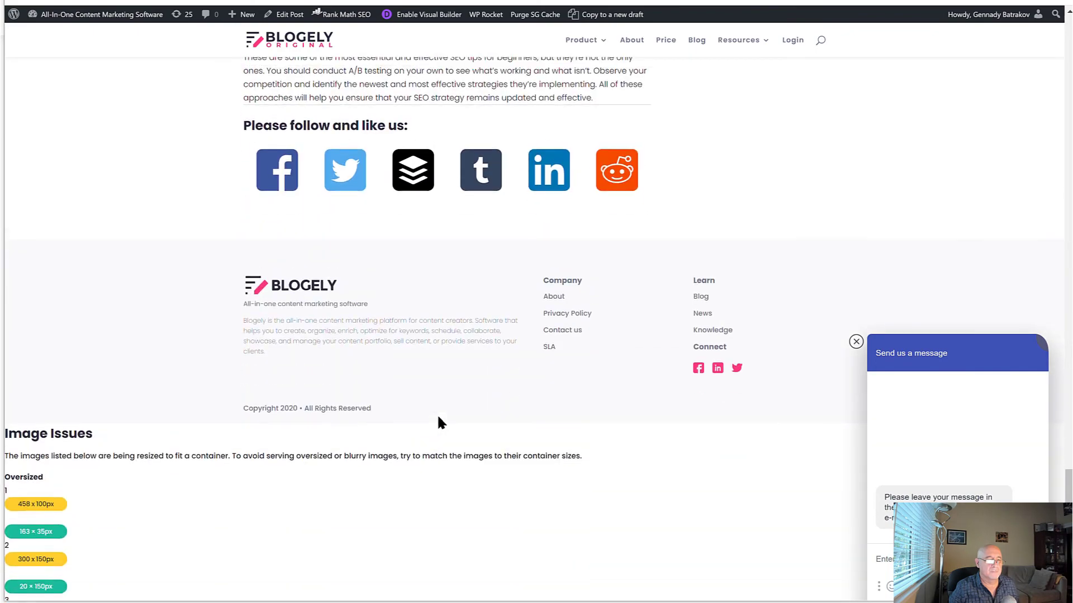
Close the chat pop-up and recheck the post's headings, images, links and lists from the end back to the introduction
scroll(437, 423, up, 18)
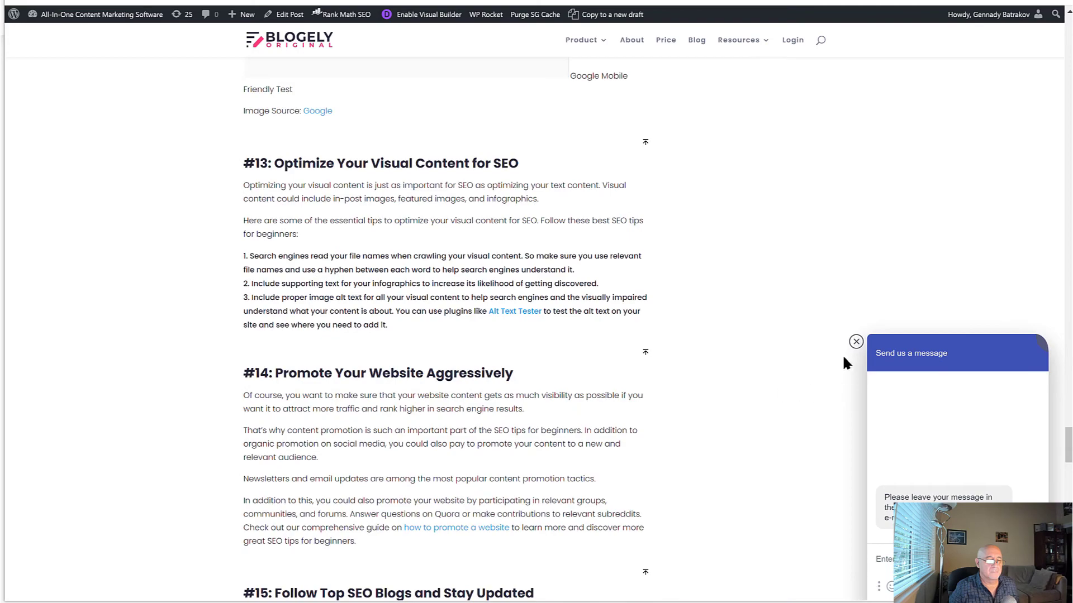
click(855, 342)
scroll(478, 357, up, 8)
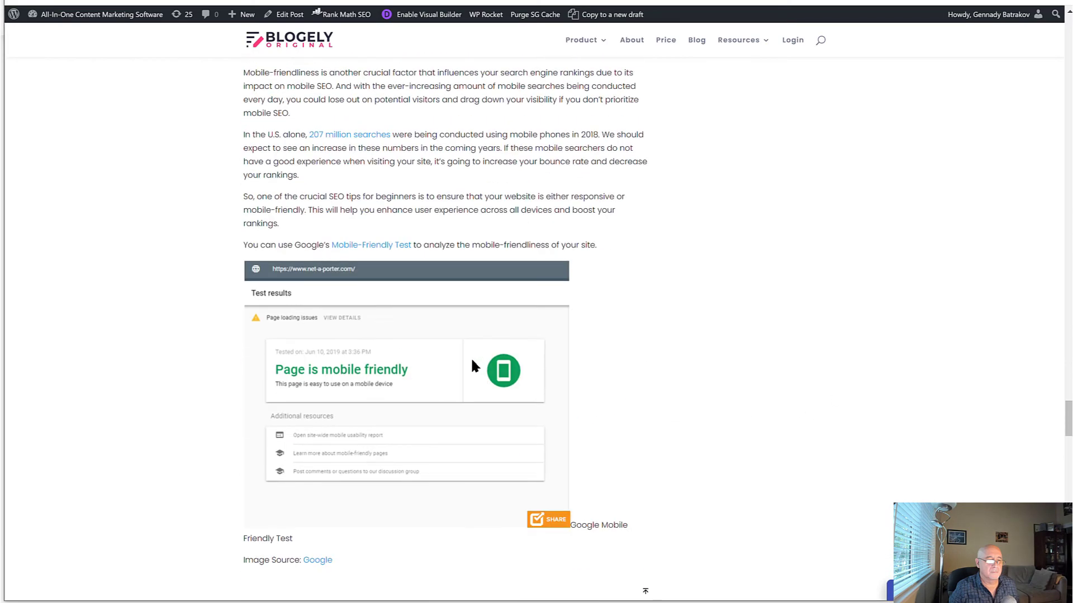
scroll(468, 359, up, 20)
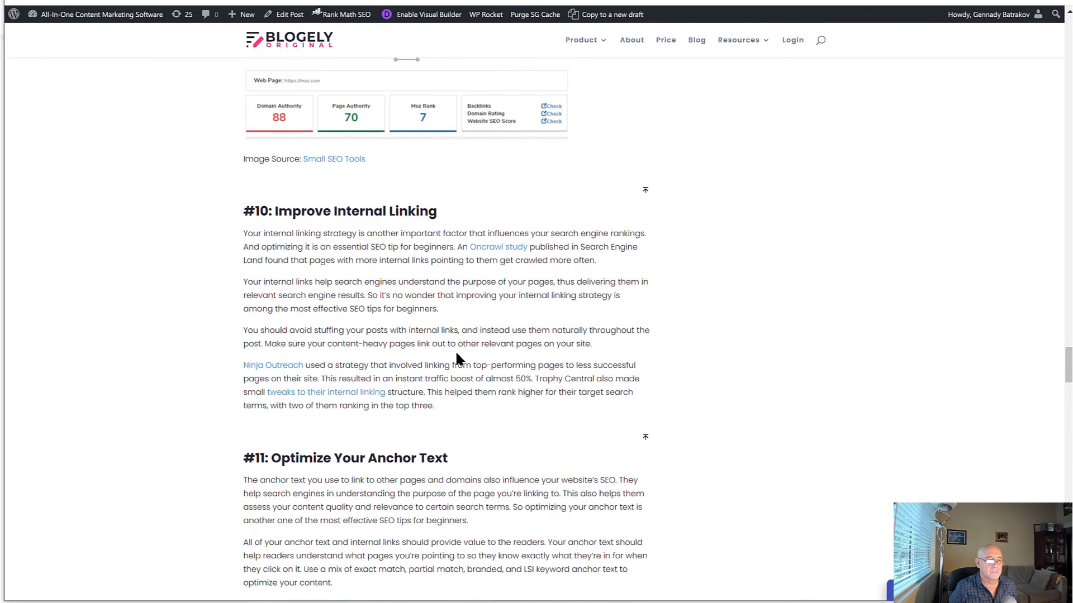
scroll(455, 358, up, 20)
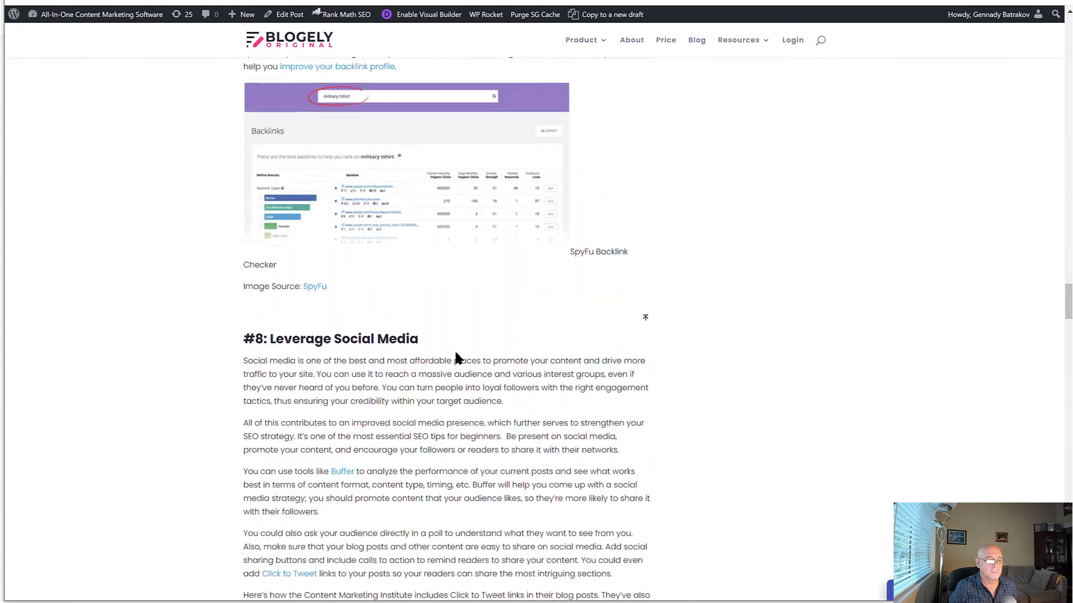
scroll(454, 357, up, 15)
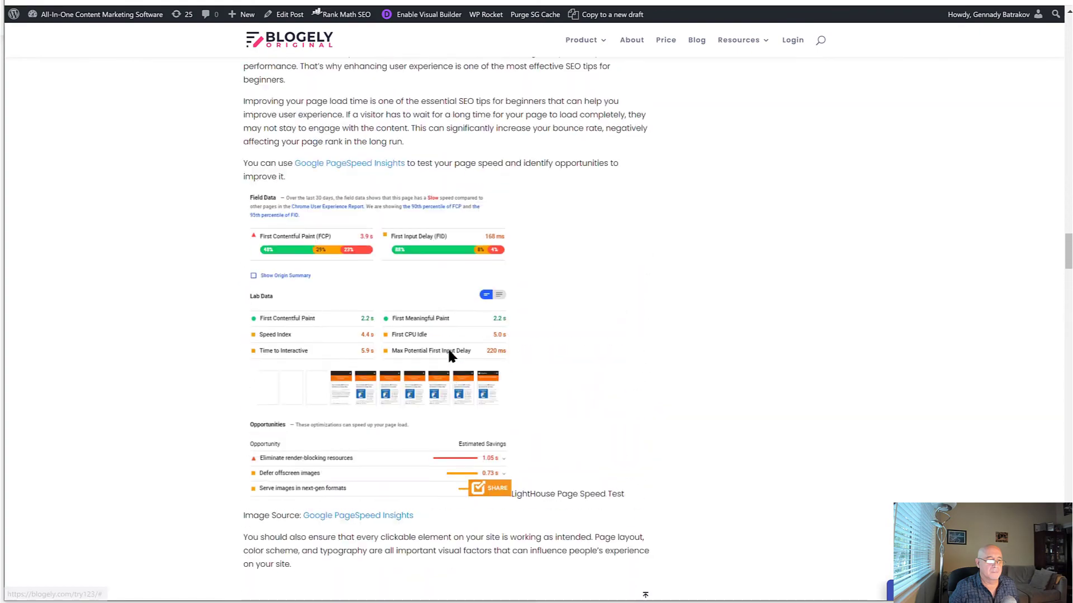
scroll(450, 355, up, 15)
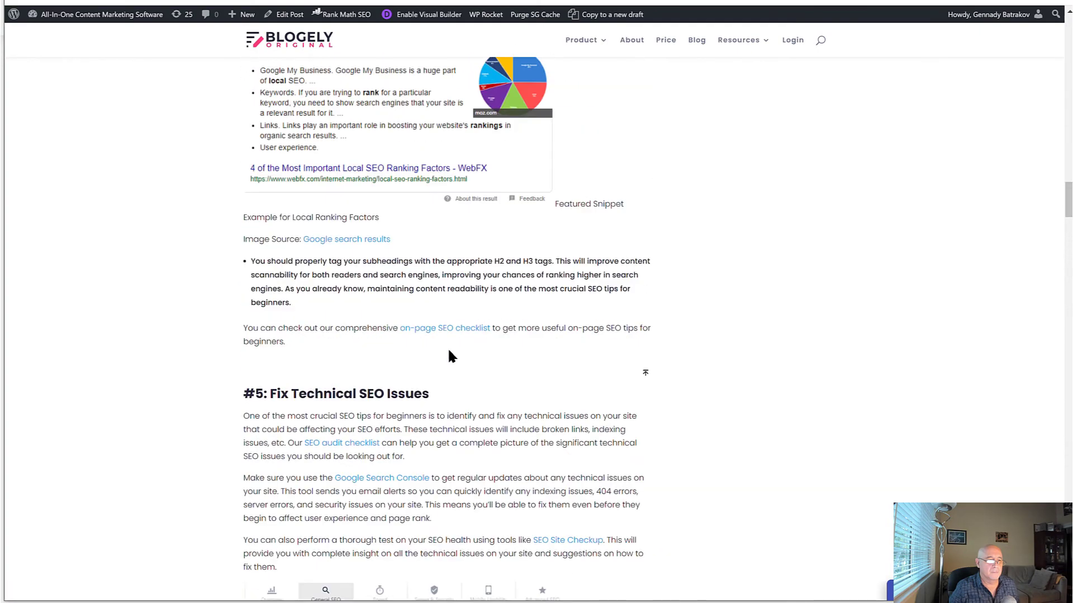
scroll(451, 356, up, 15)
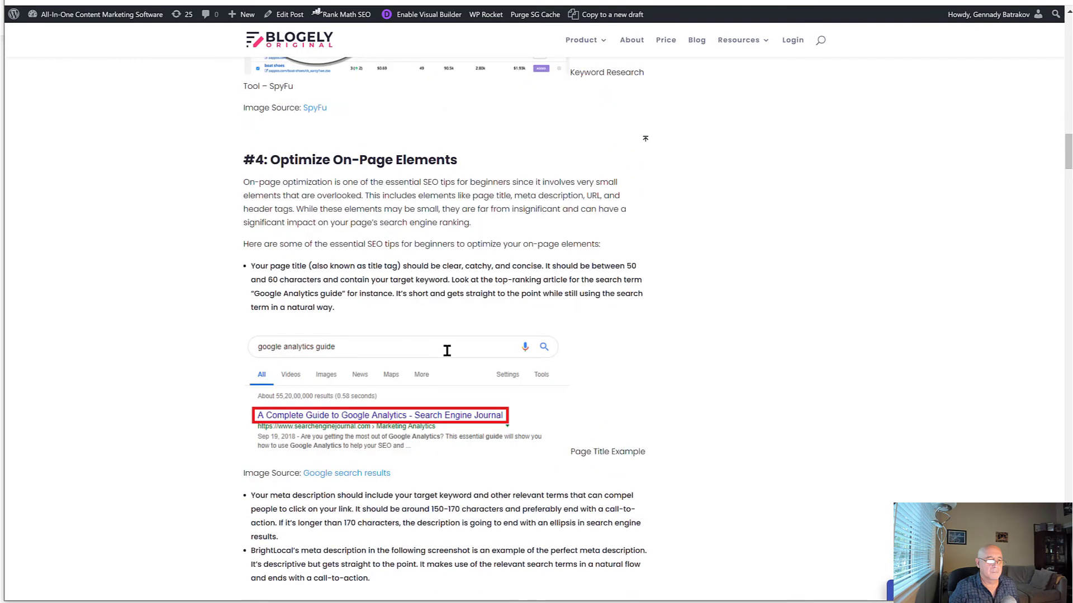
scroll(447, 351, up, 6)
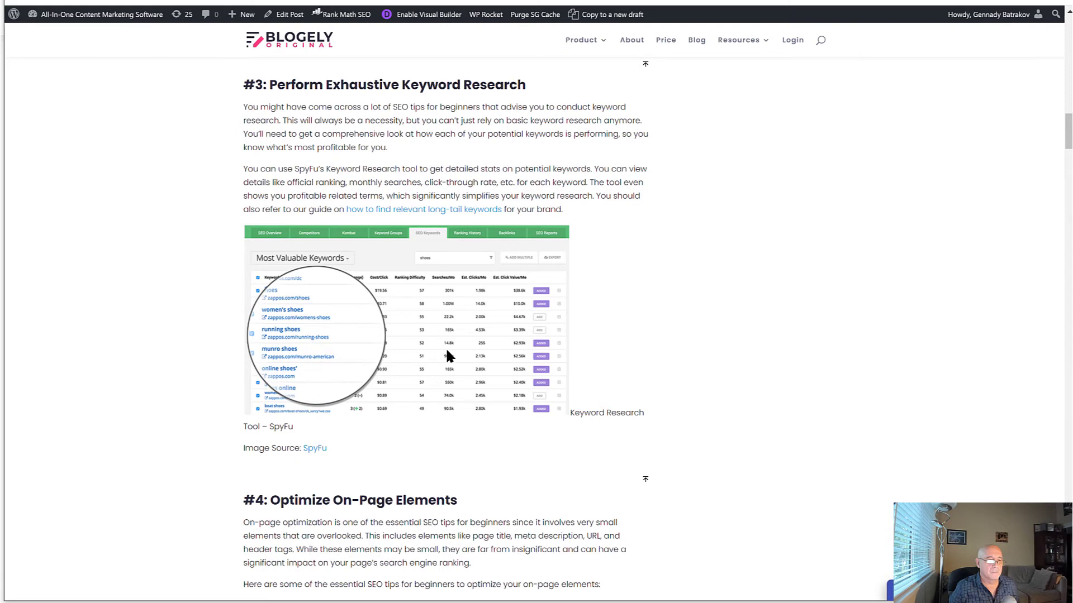
scroll(447, 356, up, 8)
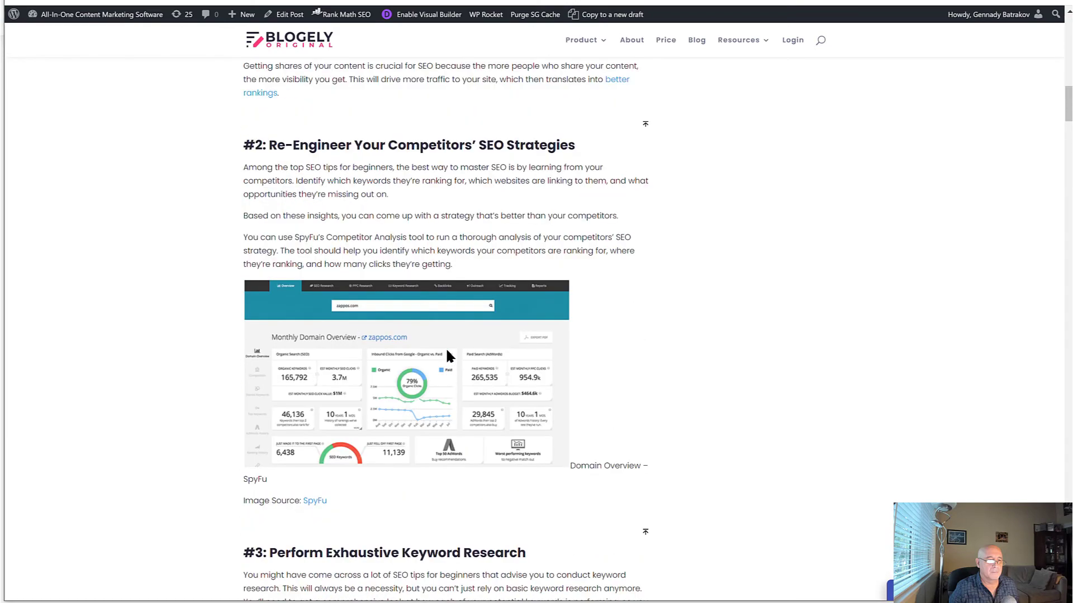
scroll(447, 353, up, 12)
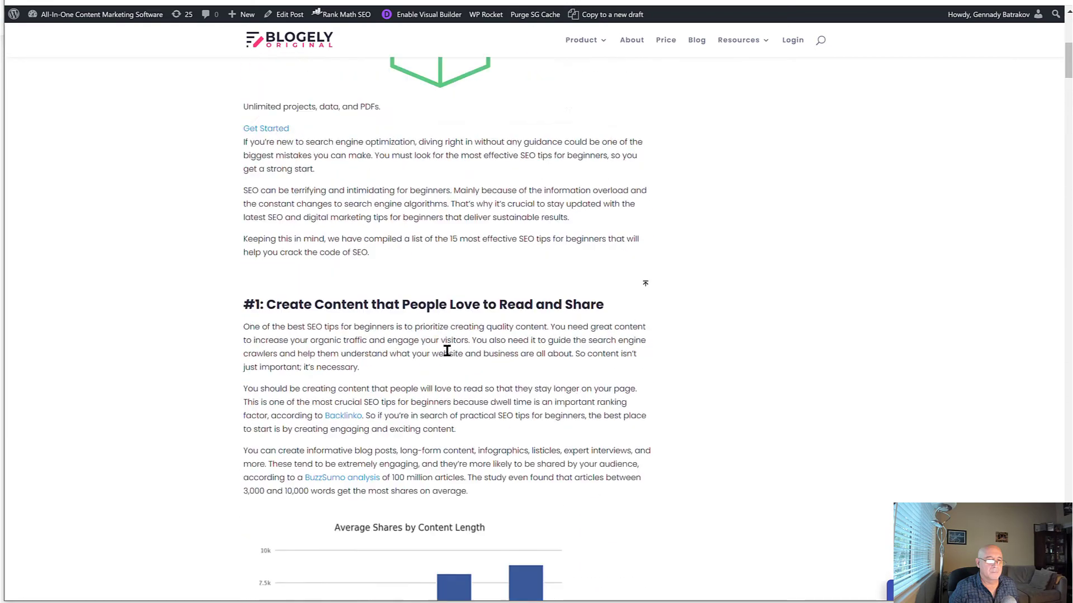
scroll(447, 351, up, 6)
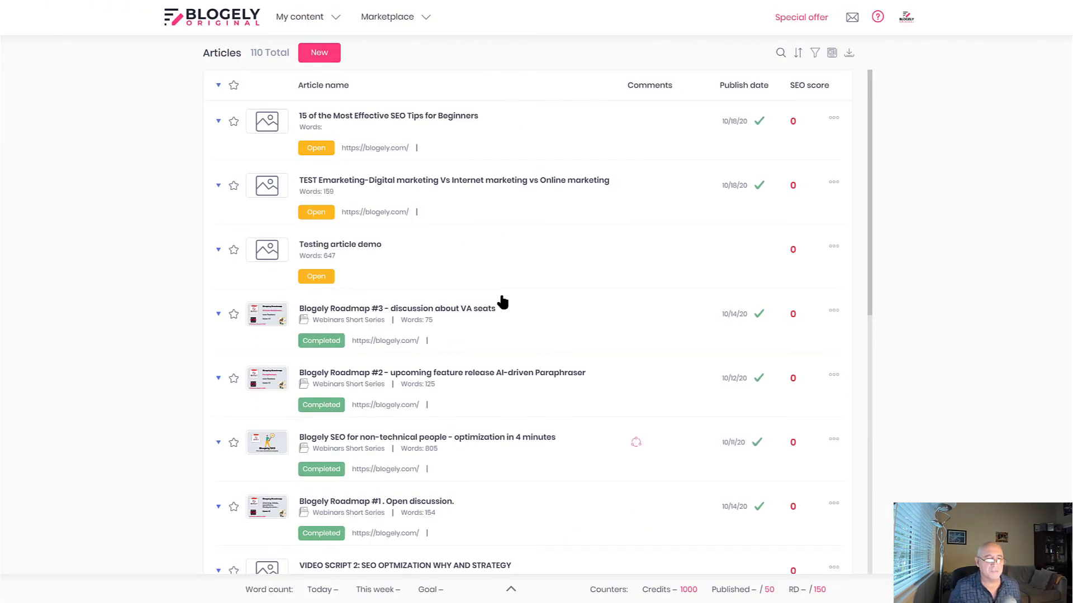
From Blogely's article list, open the TEST Emarketing-Digital marketing article and export it as an HTML file
click(450, 201)
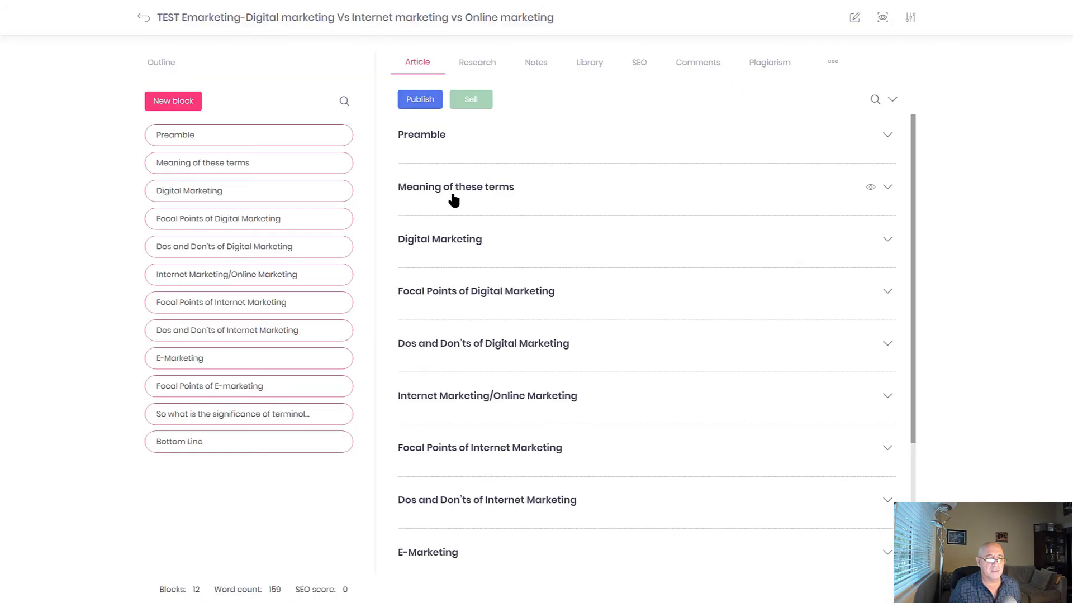
click(910, 20)
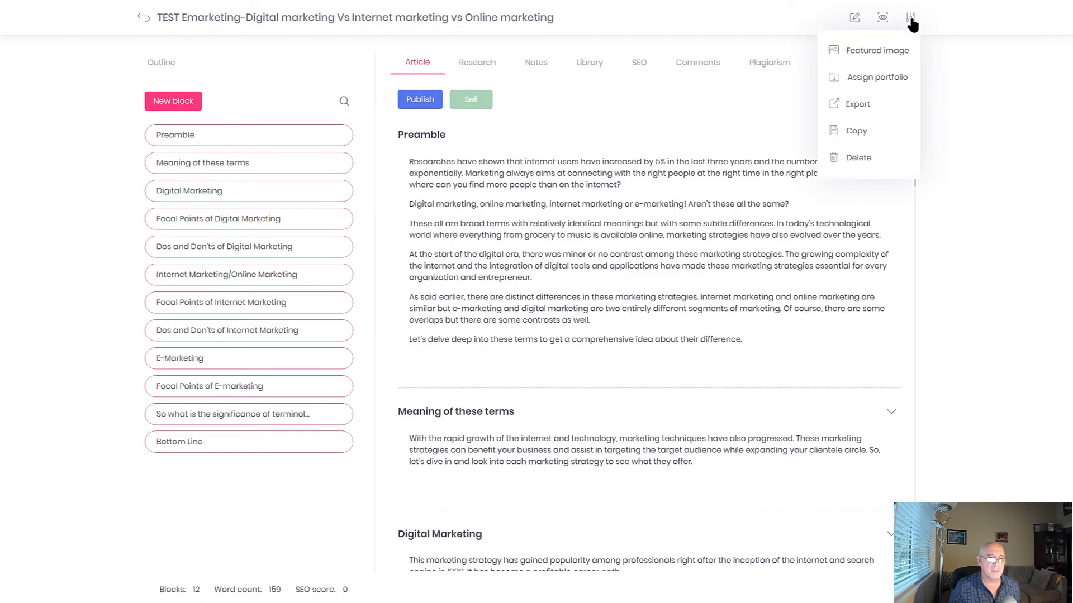
click(861, 109)
click(762, 117)
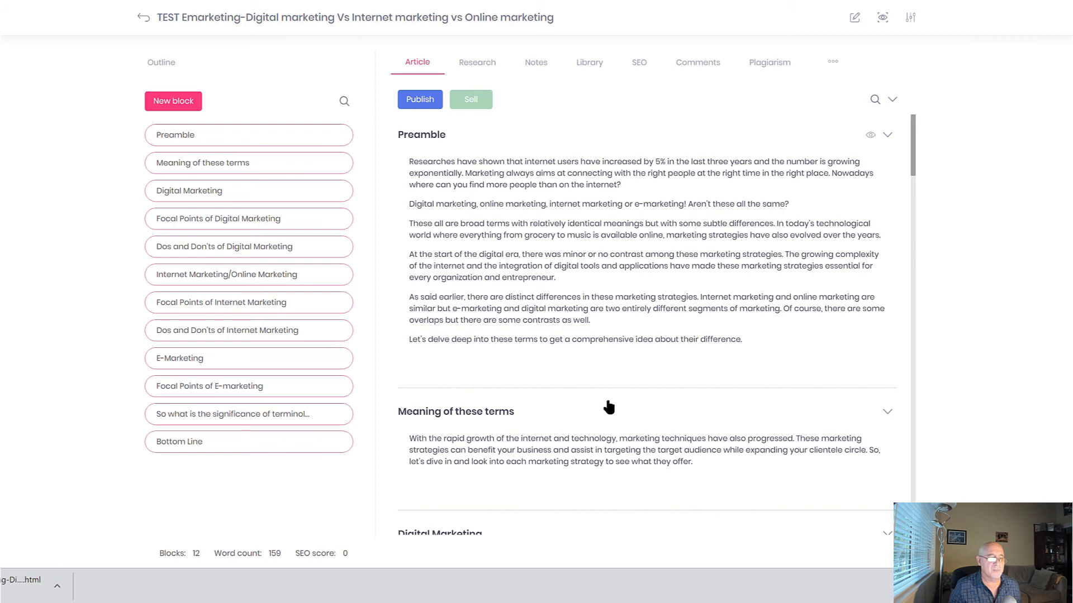
Open the exported HTML file and examine its headings, images and bulleted and numbered lists
click(2, 590)
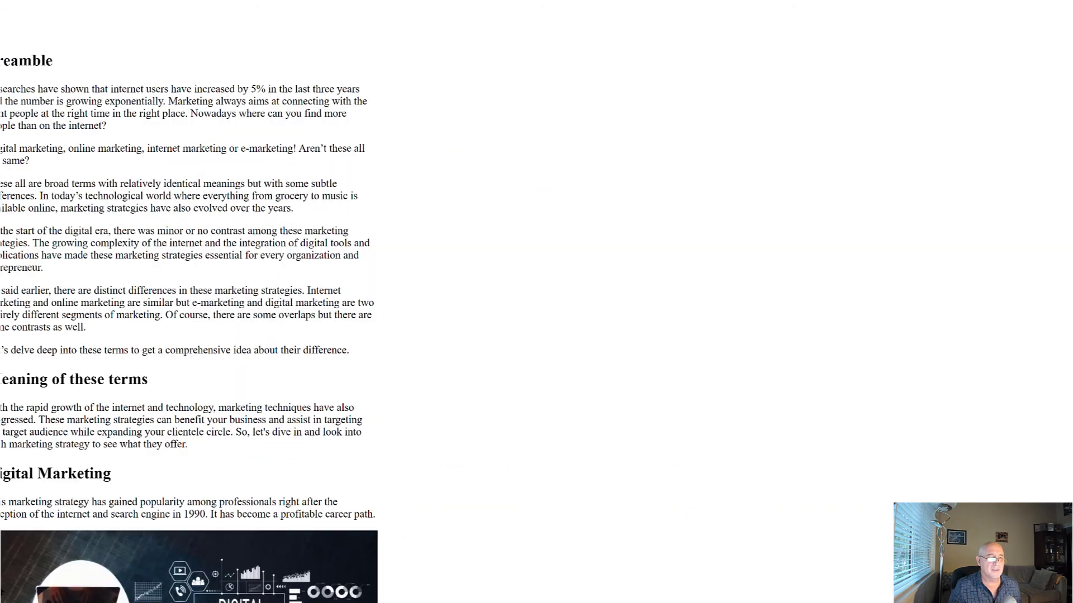
scroll(256, 309, down, 14)
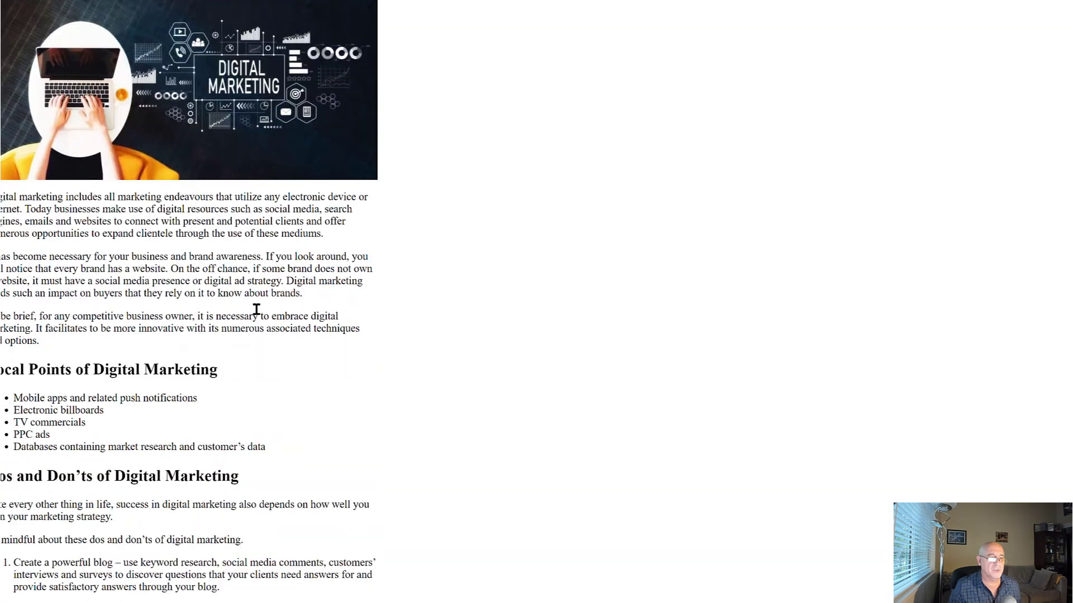
scroll(256, 308, down, 15)
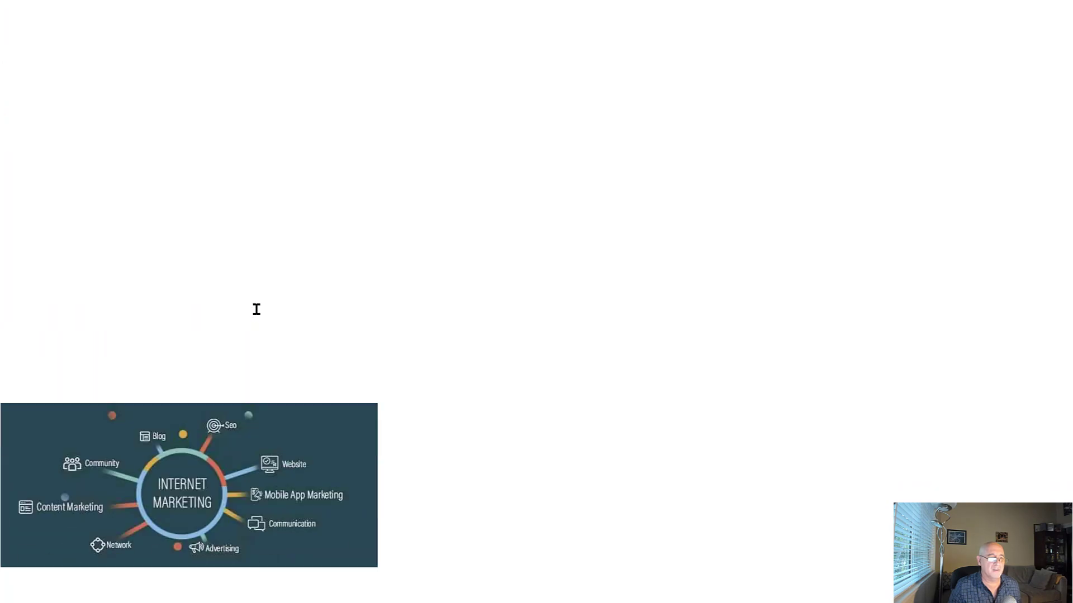
scroll(256, 309, down, 15)
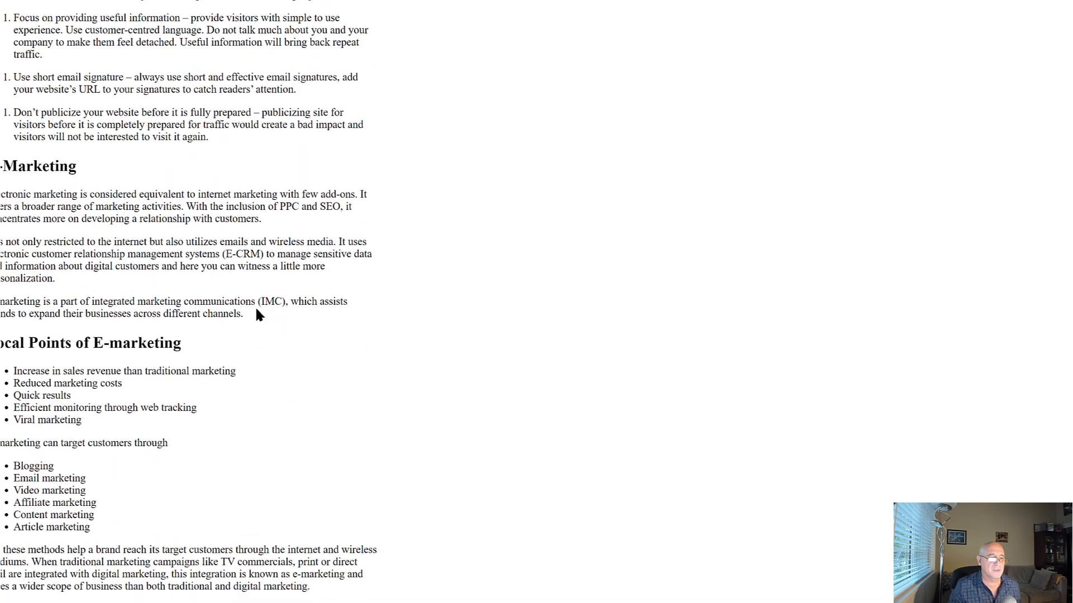
scroll(257, 314, down, 3)
scroll(251, 346, up, 15)
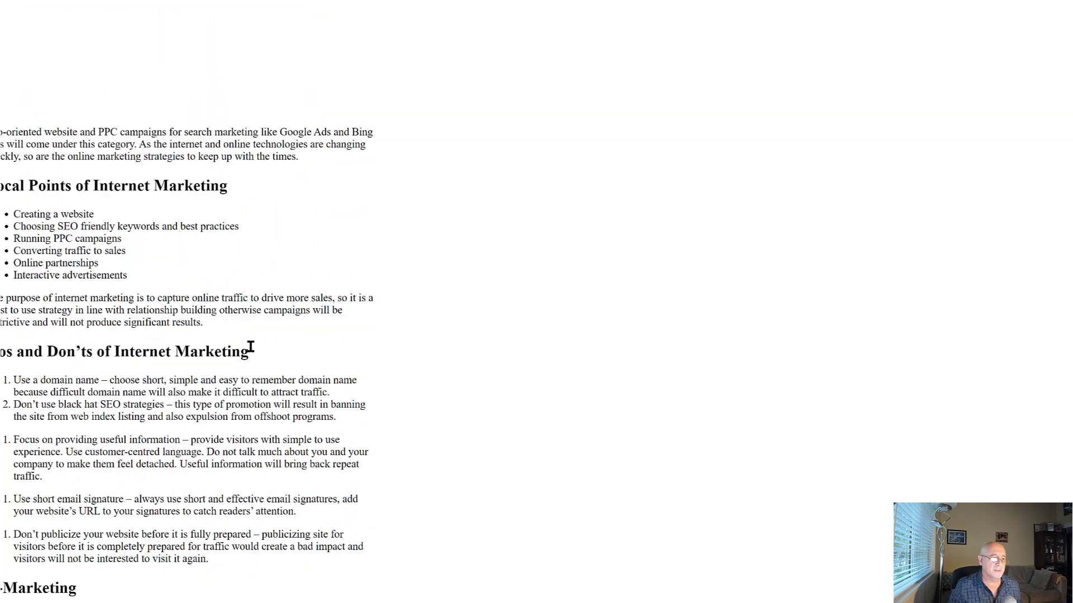
scroll(250, 346, up, 15)
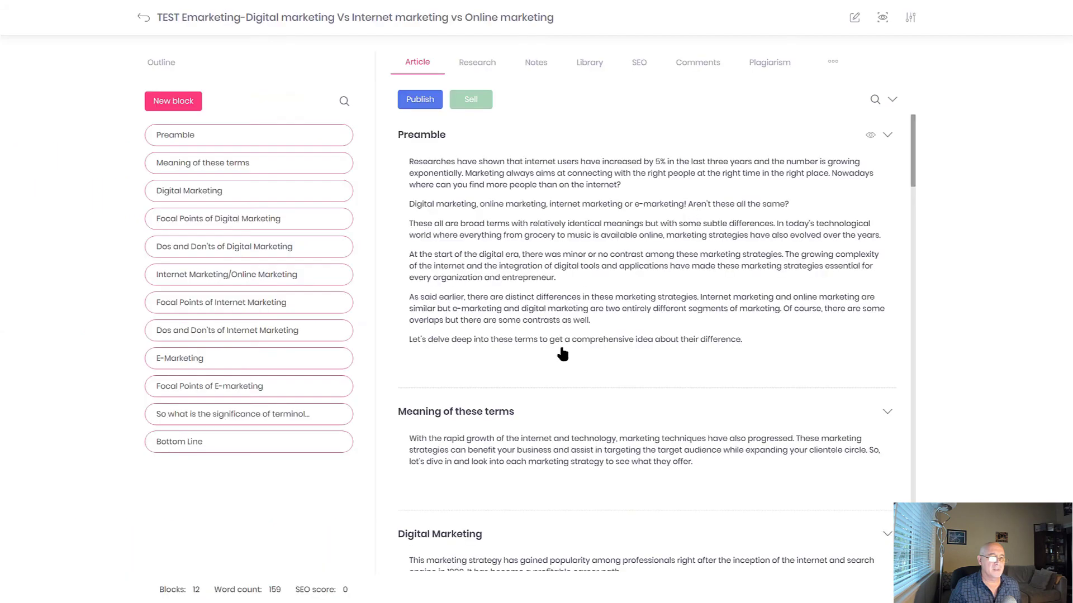
Return to the article list and import TEST Emarketing-Digital marketing Vs Internet marketing vs Online marketing.html as a new article from an HTML file
click(144, 21)
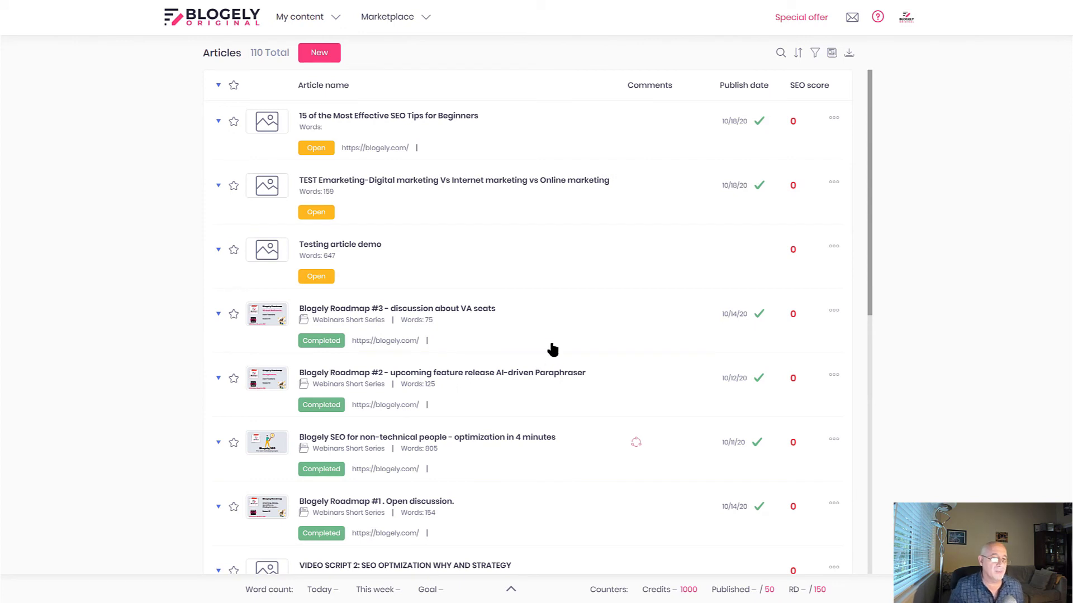
click(848, 56)
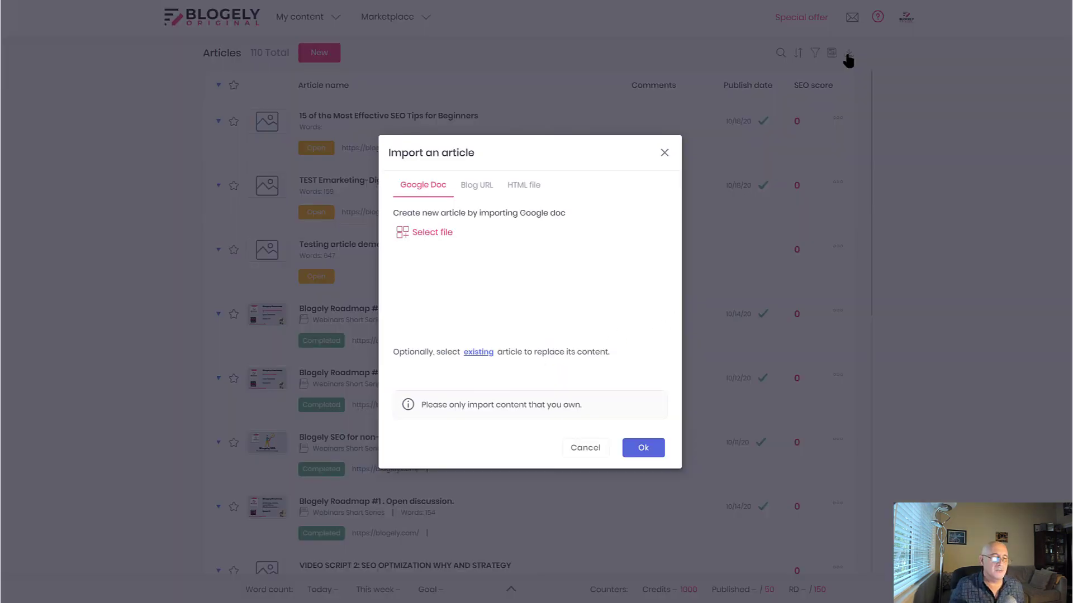
click(532, 190)
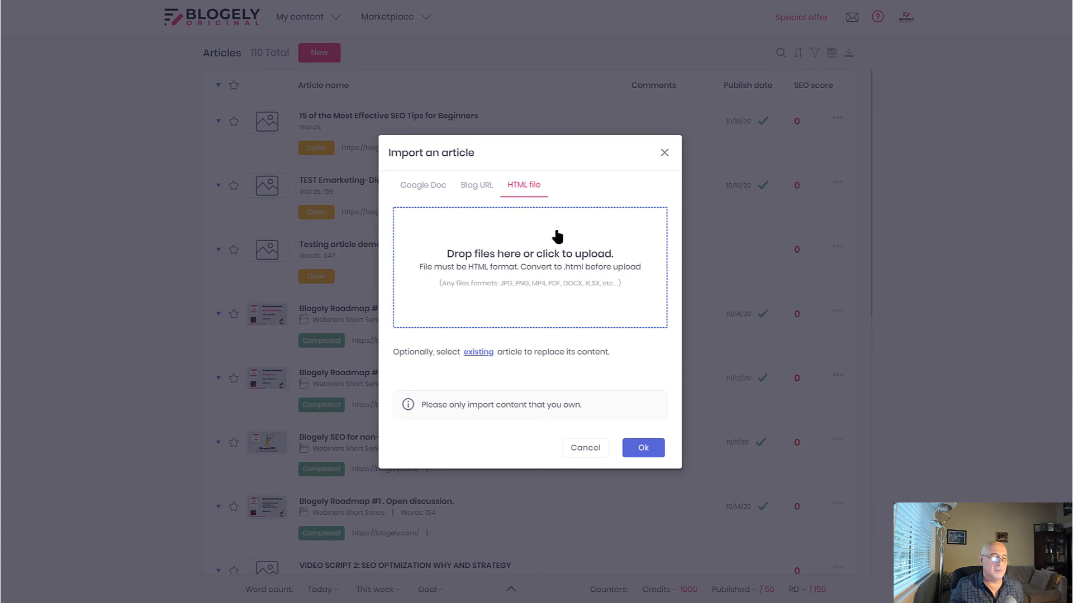
click(532, 259)
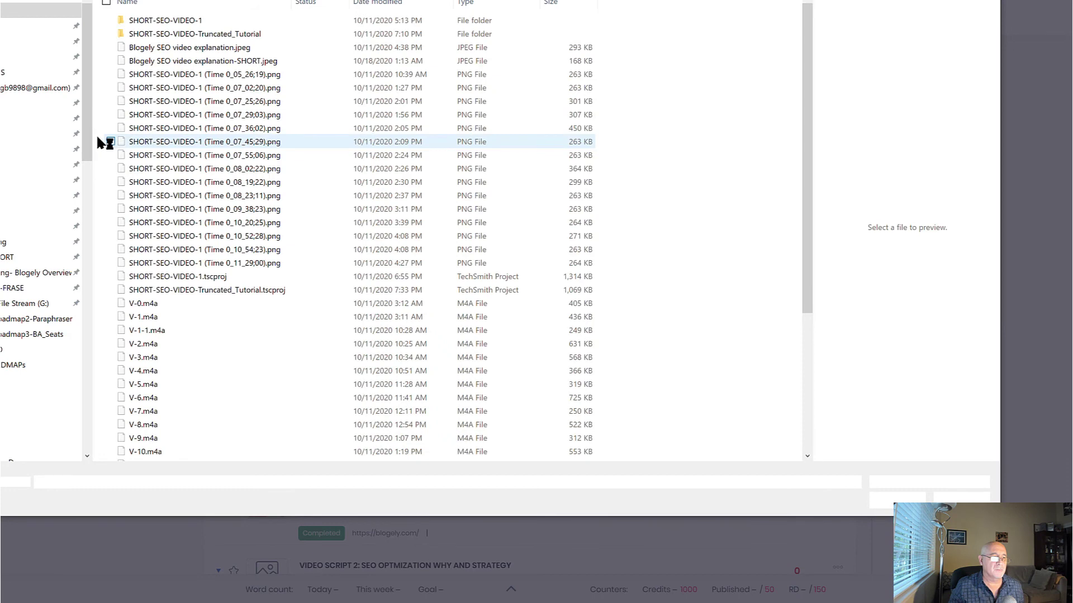
click(38, 74)
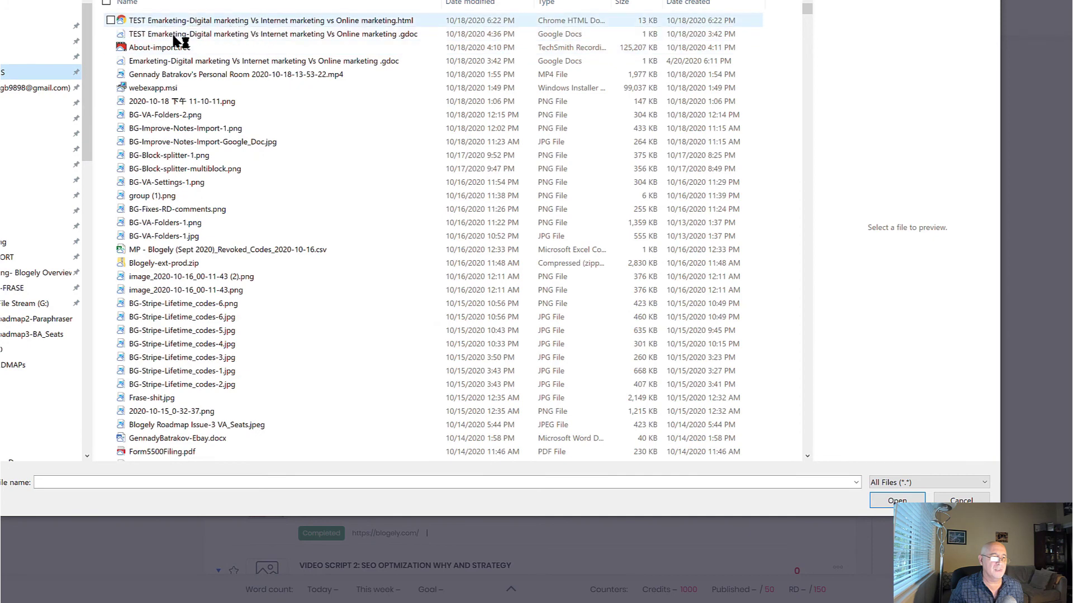
click(274, 22)
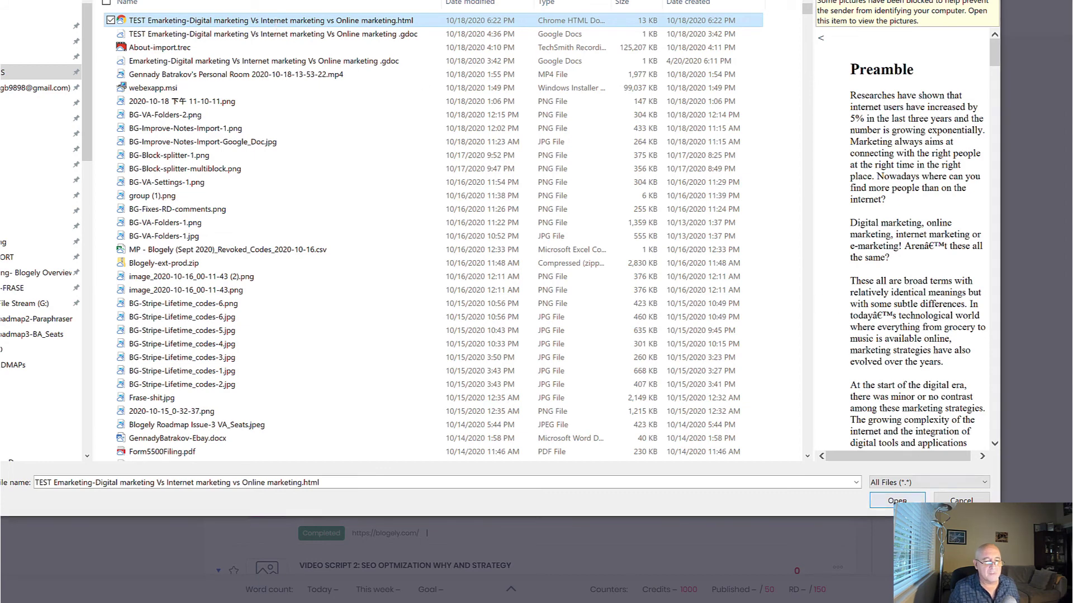
click(897, 499)
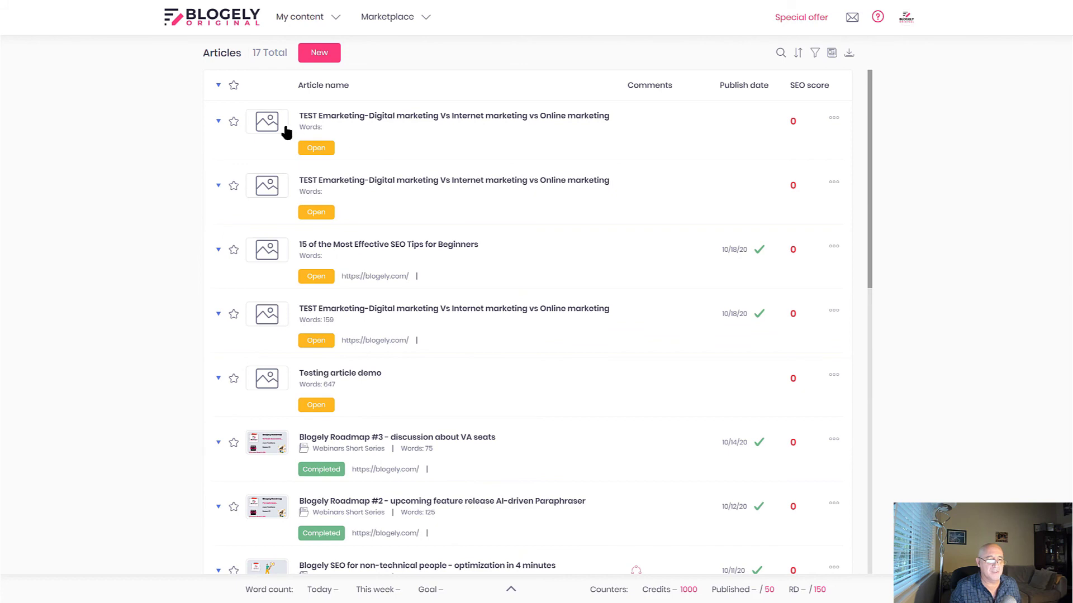
Open the newly imported TEST Emarketing article and check its content blocks, headings and lists
click(474, 119)
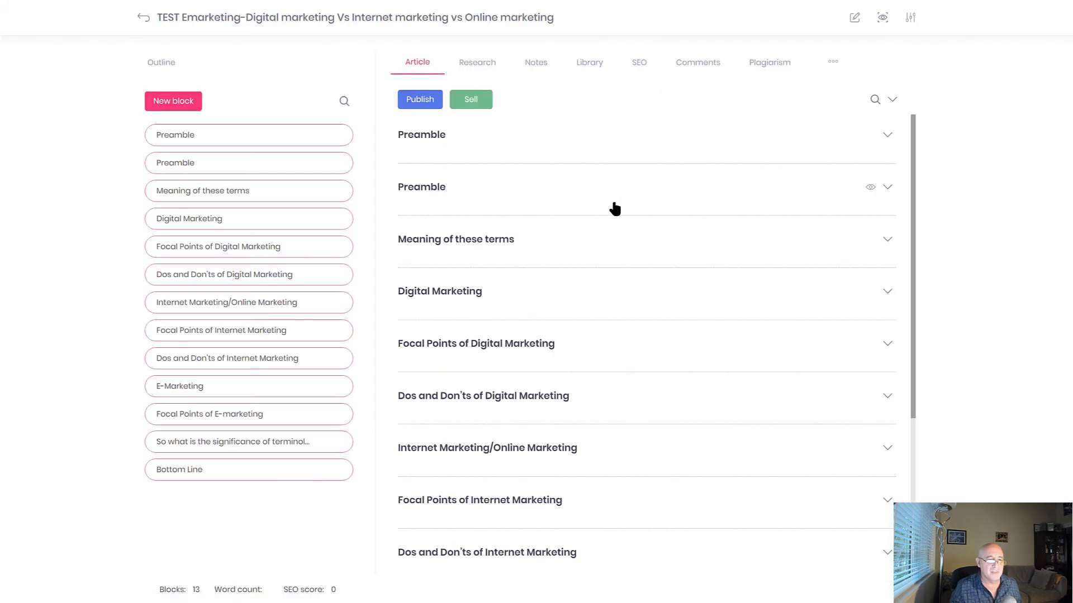
scroll(612, 224, down, 5)
scroll(606, 232, down, 15)
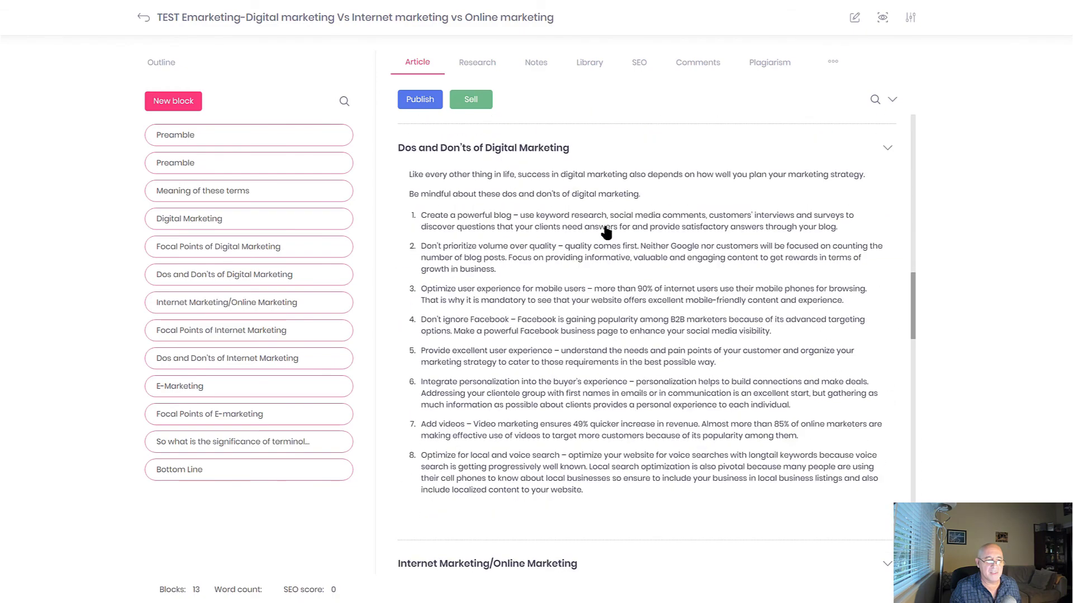
scroll(606, 232, up, 15)
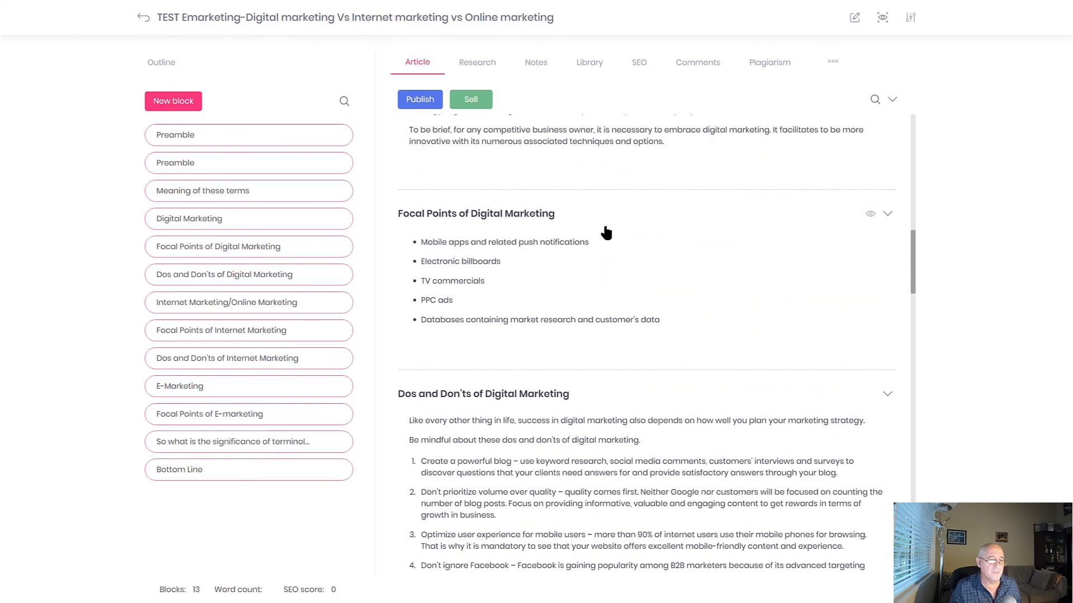
scroll(606, 232, up, 10)
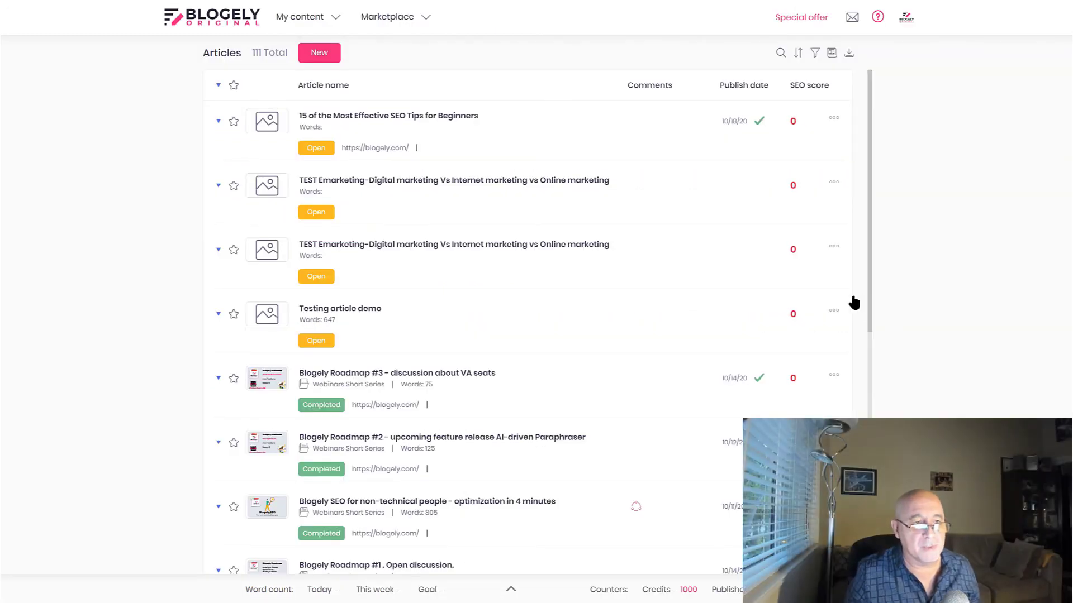
Review the Google Doc, Blog URL and HTML file options for importing an article, and close the import dialog without importing
click(848, 58)
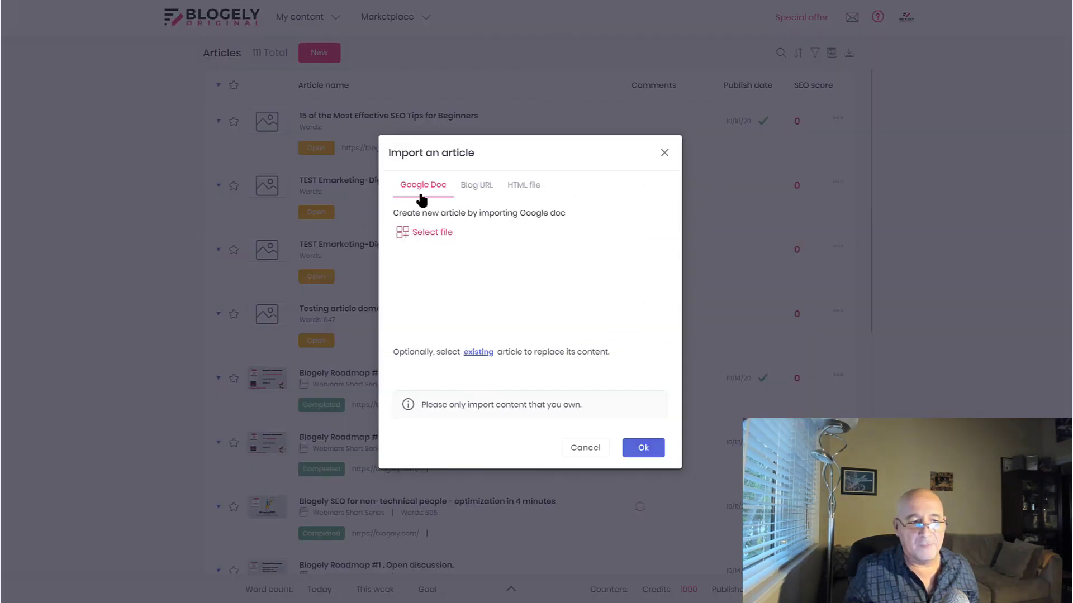
click(473, 190)
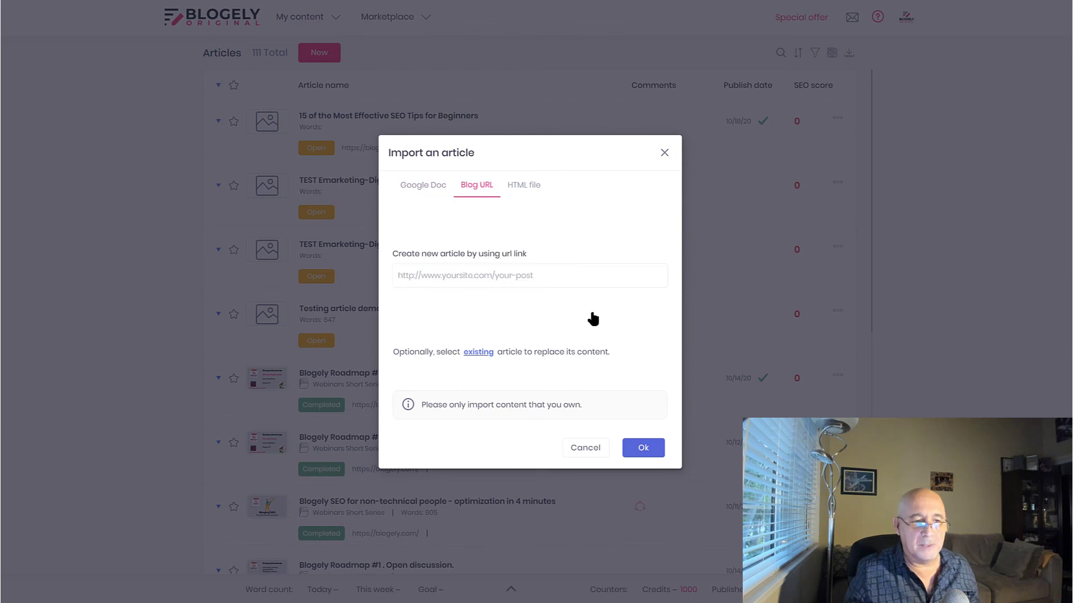
click(532, 186)
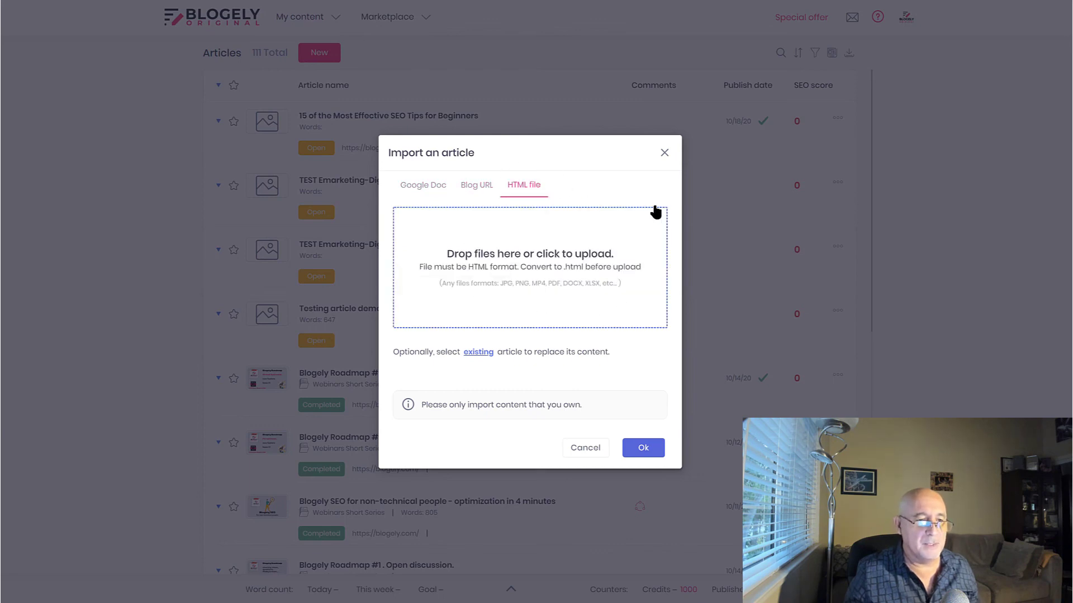
click(415, 191)
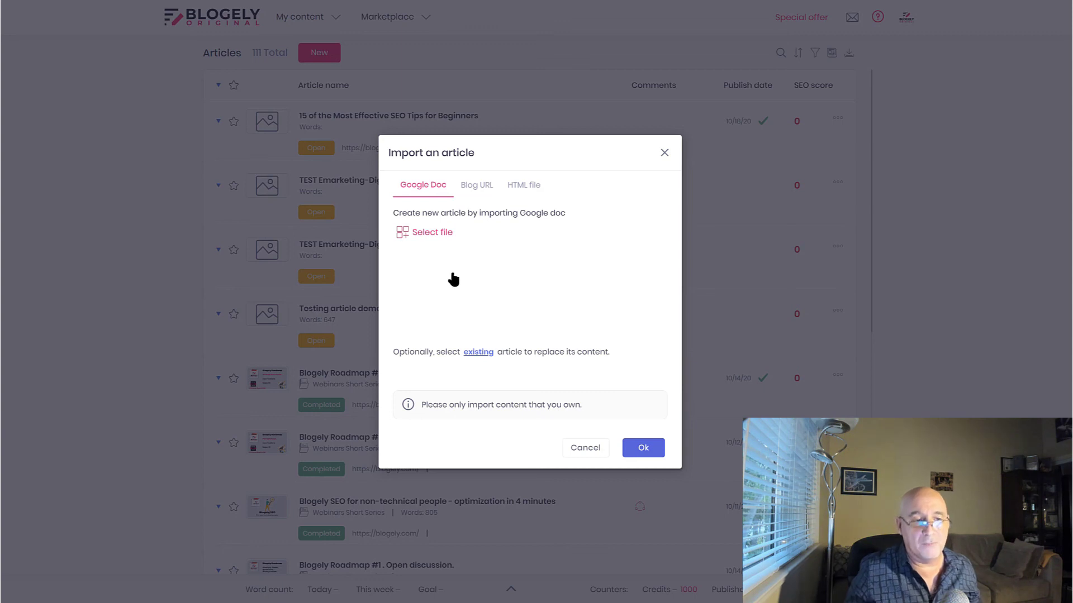
click(475, 193)
click(426, 192)
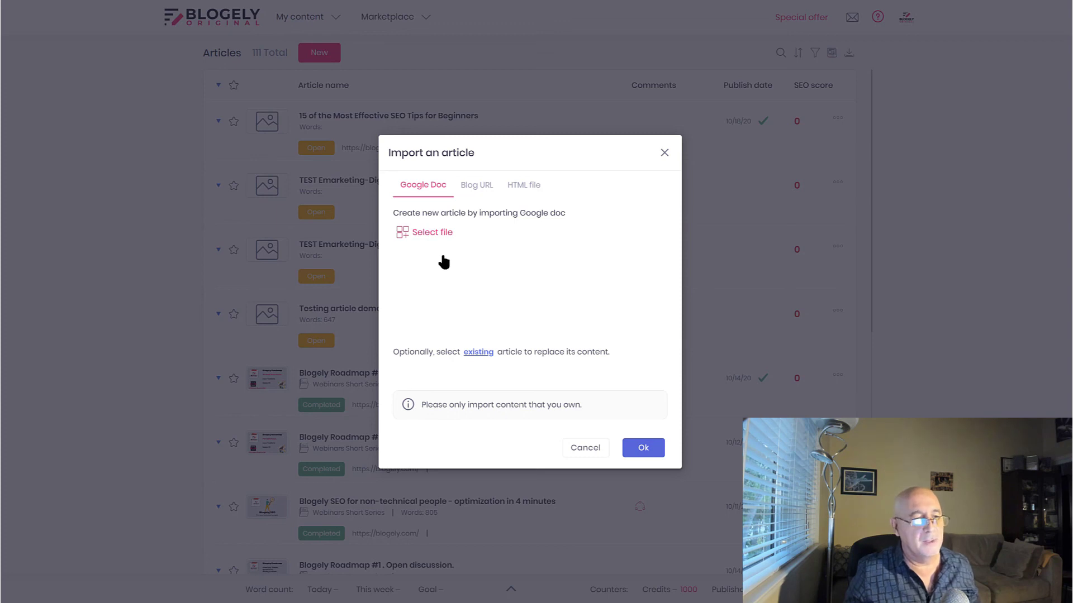
click(478, 190)
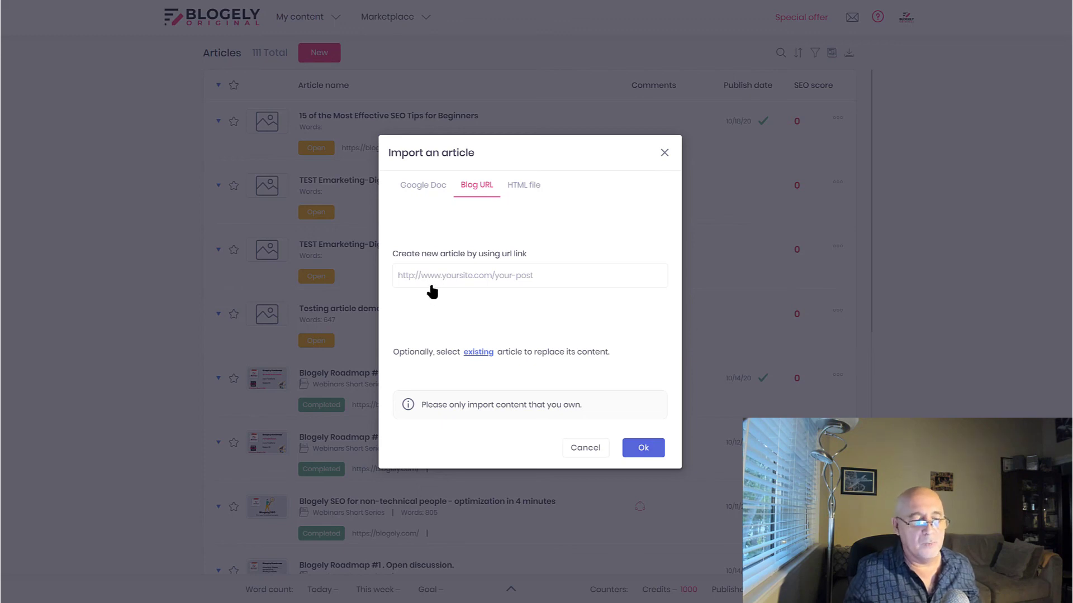
click(528, 191)
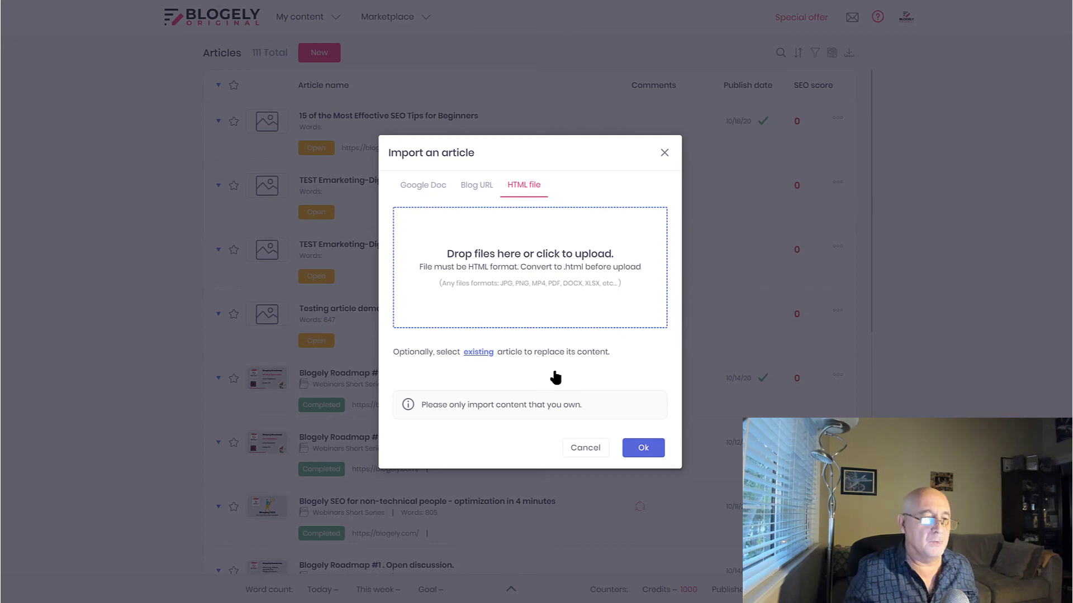
click(414, 191)
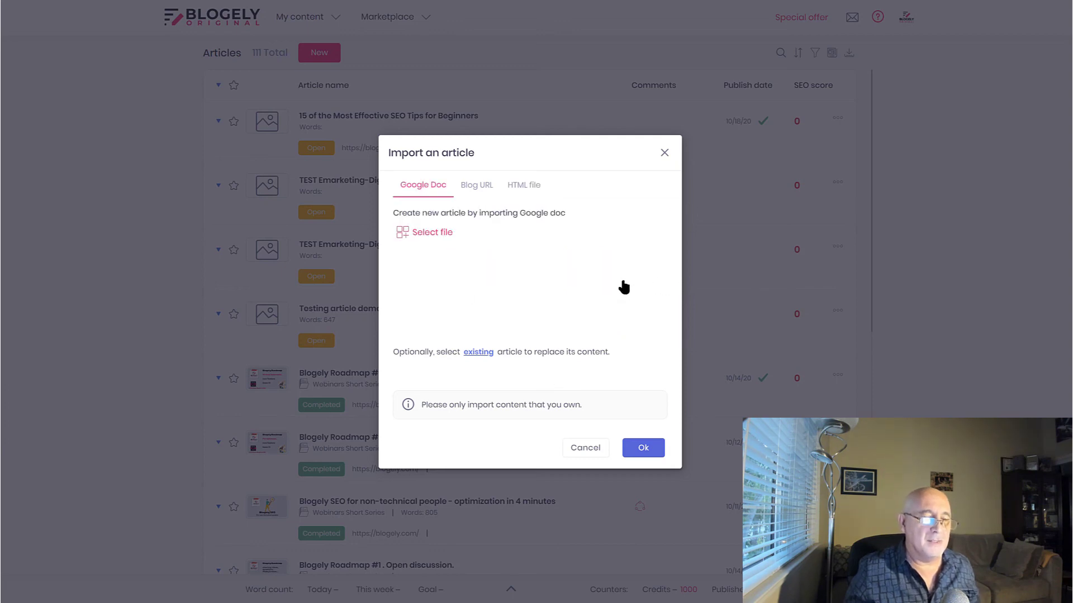
click(599, 452)
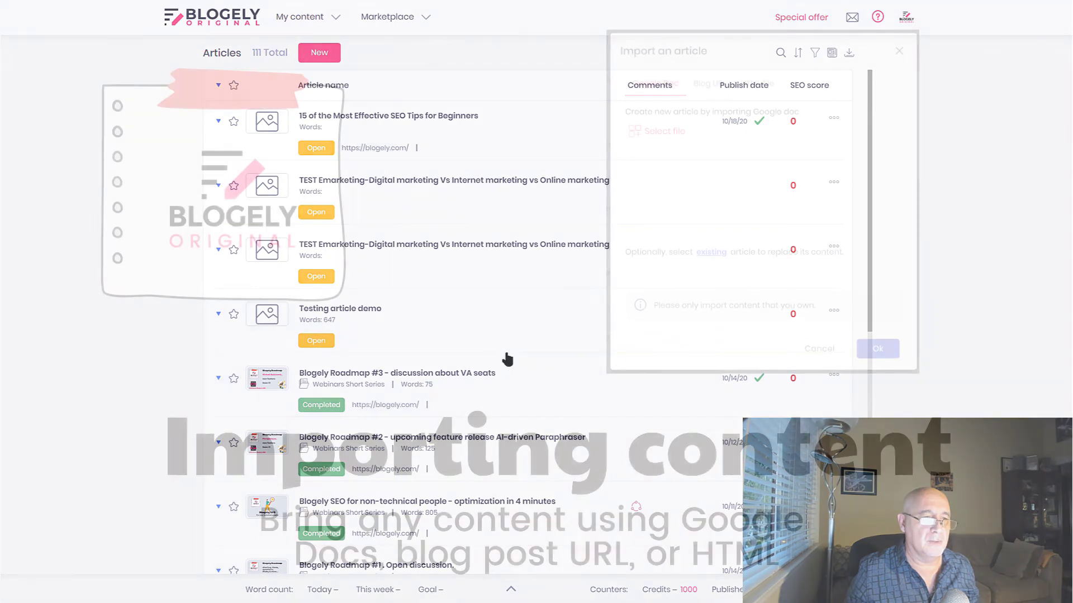